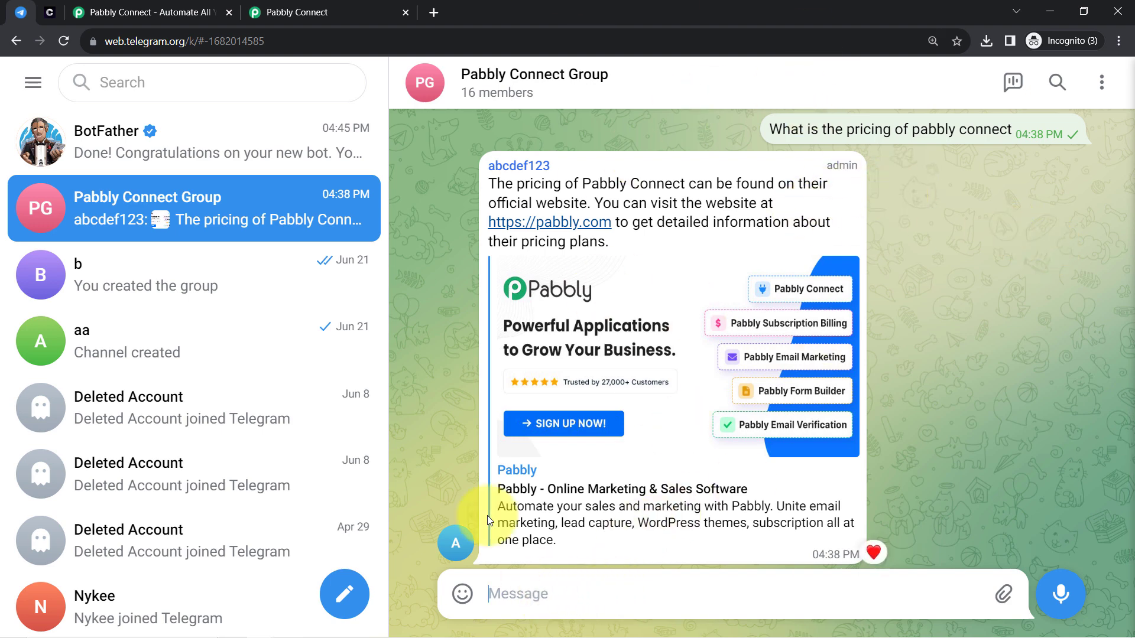
Send the messages "Hello" and "I have a question" in the Pabbly Connect Group chat.
{"action": "type", "text": "Hello"}
{"action": "key", "text": "Return"}
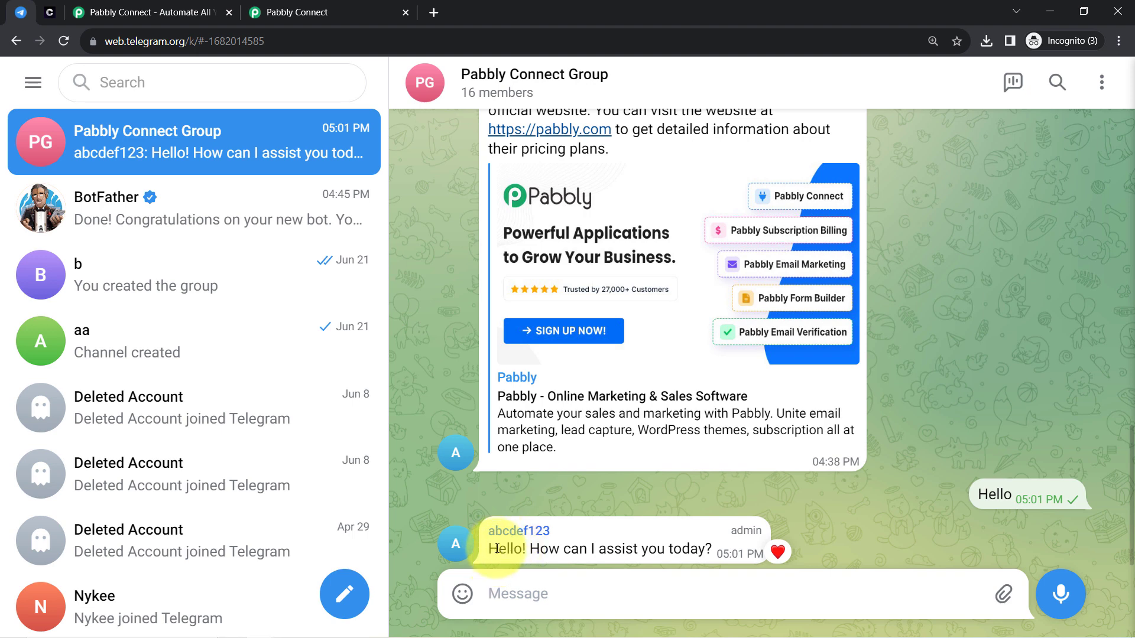
{"action": "left_click_drag", "start_coordinate": [541, 548], "coordinate": [703, 548]}
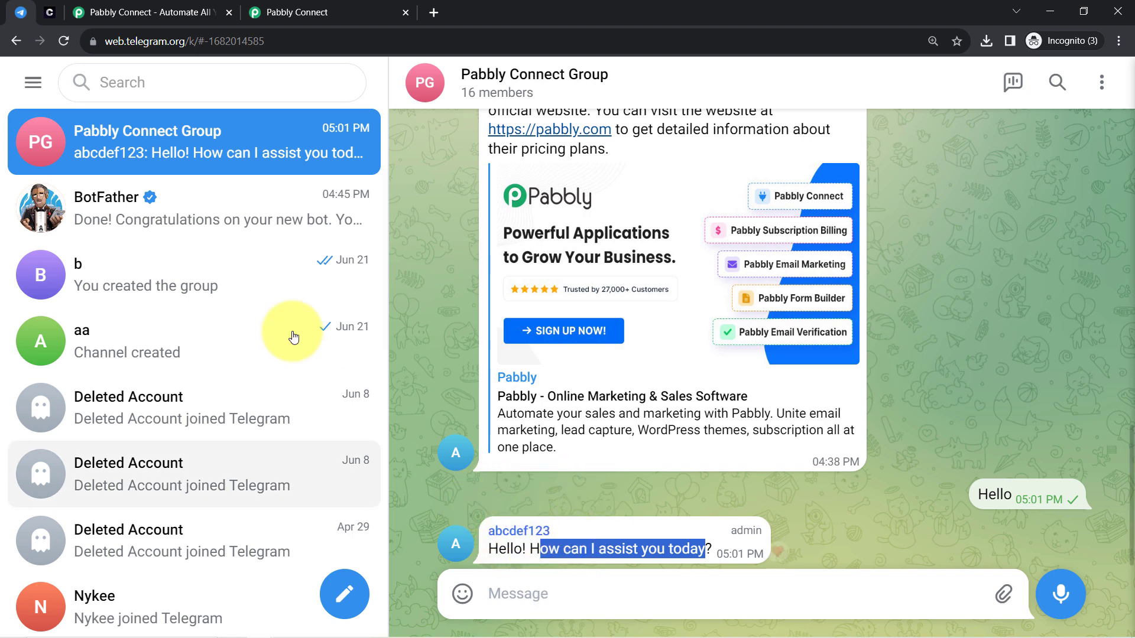
{"action": "left_click", "coordinate": [526, 607]}
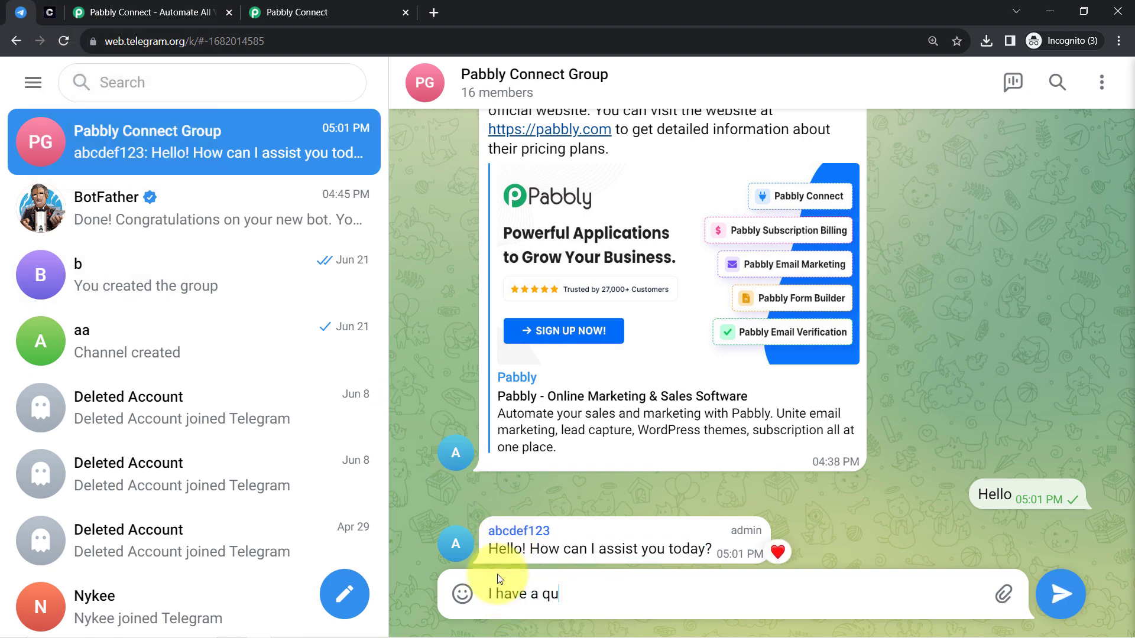
{"action": "type", "text": "I have a question"}
{"action": "key", "text": "Return"}
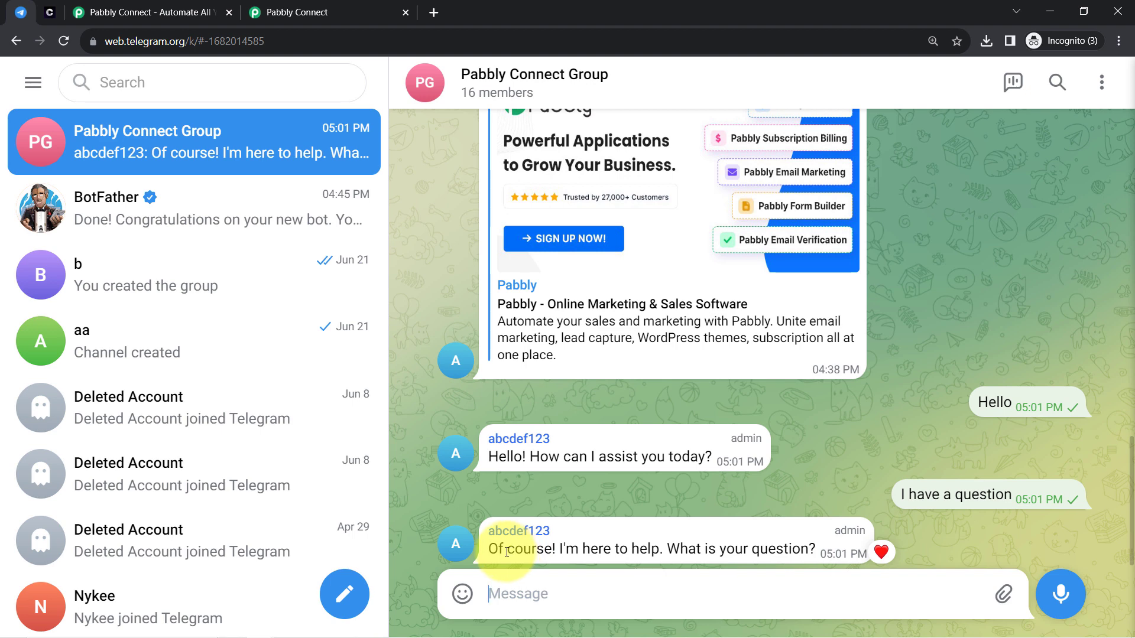
Ask "What is Pabbly Connect?" in the Pabbly Connect Group chat.
{"action": "left_click_drag", "start_coordinate": [506, 552], "coordinate": [524, 552]}
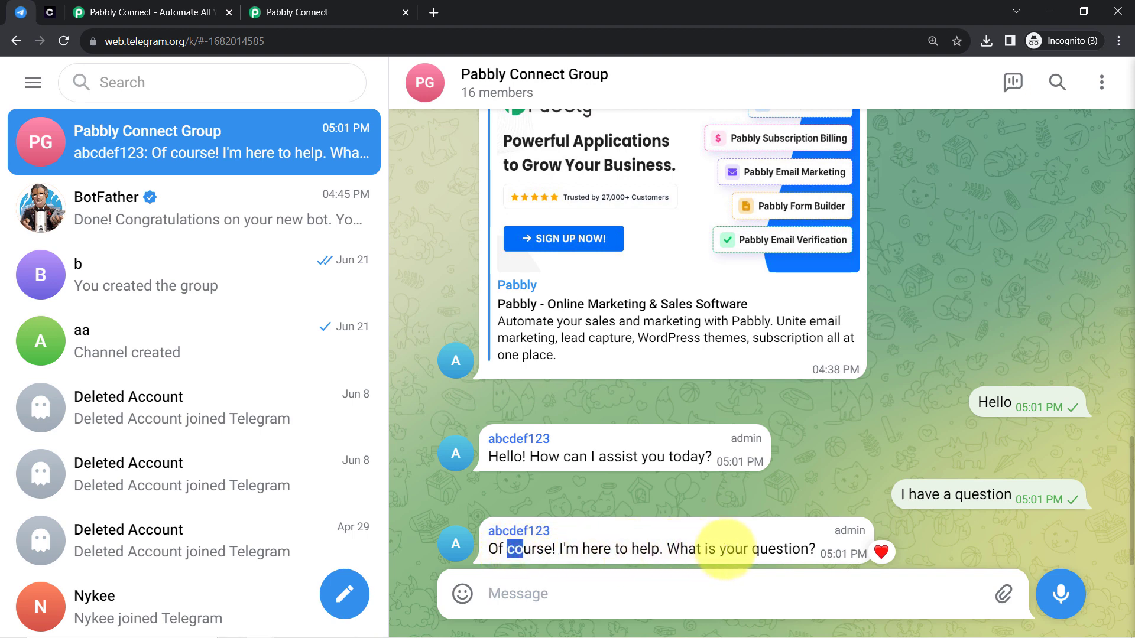
{"action": "left_click", "coordinate": [615, 590]}
{"action": "type", "text": "What is Pabbly Connect?"}
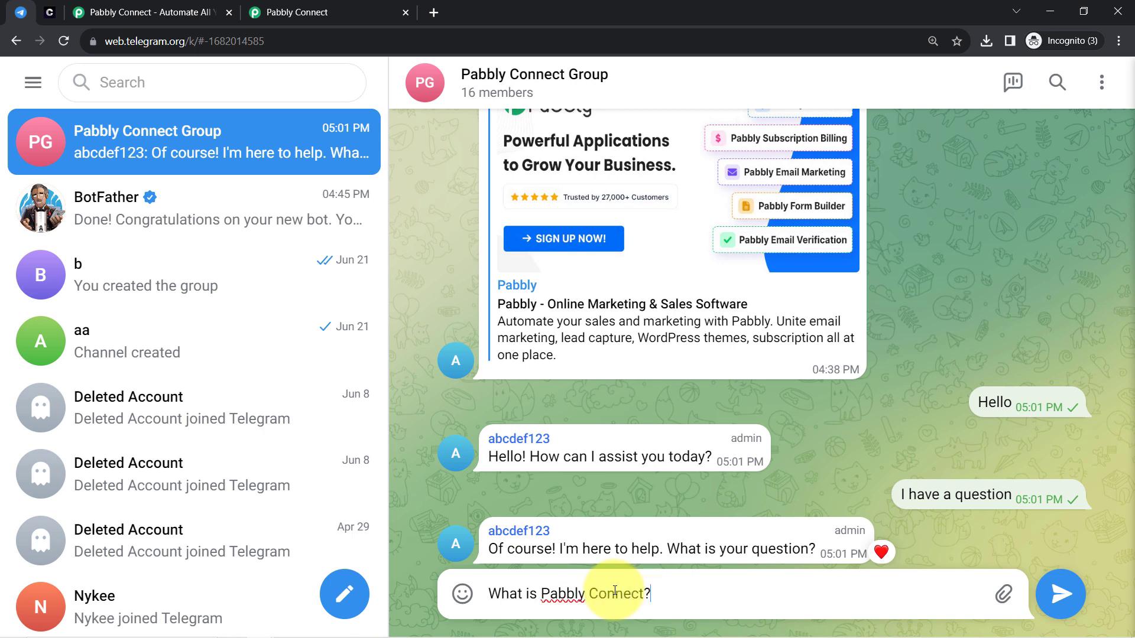
{"action": "key", "text": "Return"}
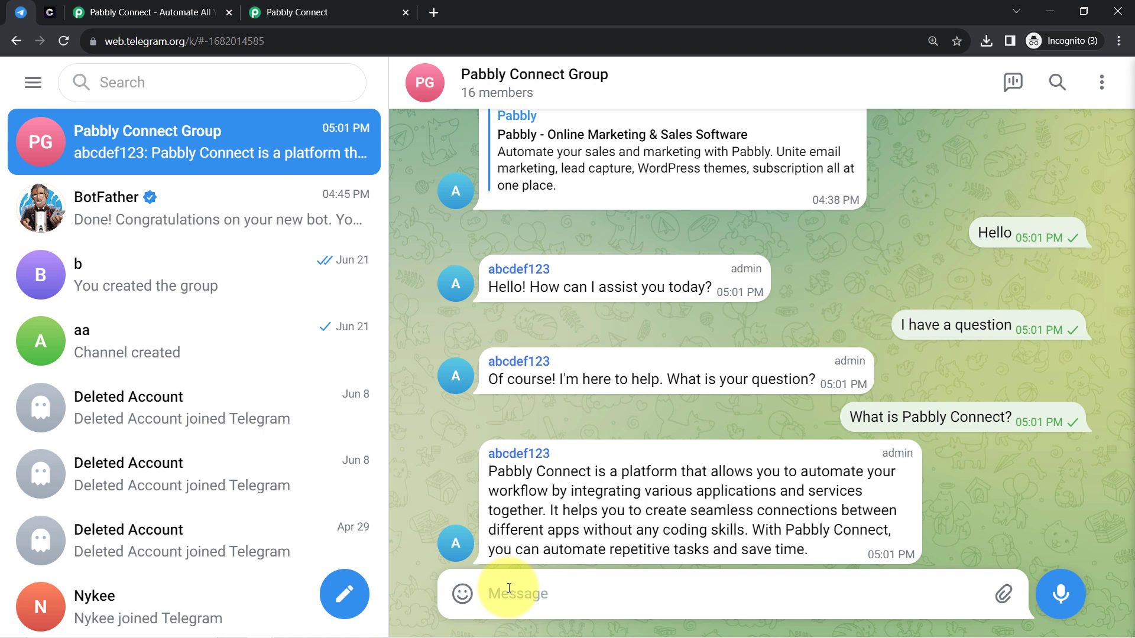
Send "What is the pricing of Pabbly Connect" and "I want the pricing page link of pabbly connect" to the group.
{"action": "type", "text": "What is the pricing of Pabbly Connect"}
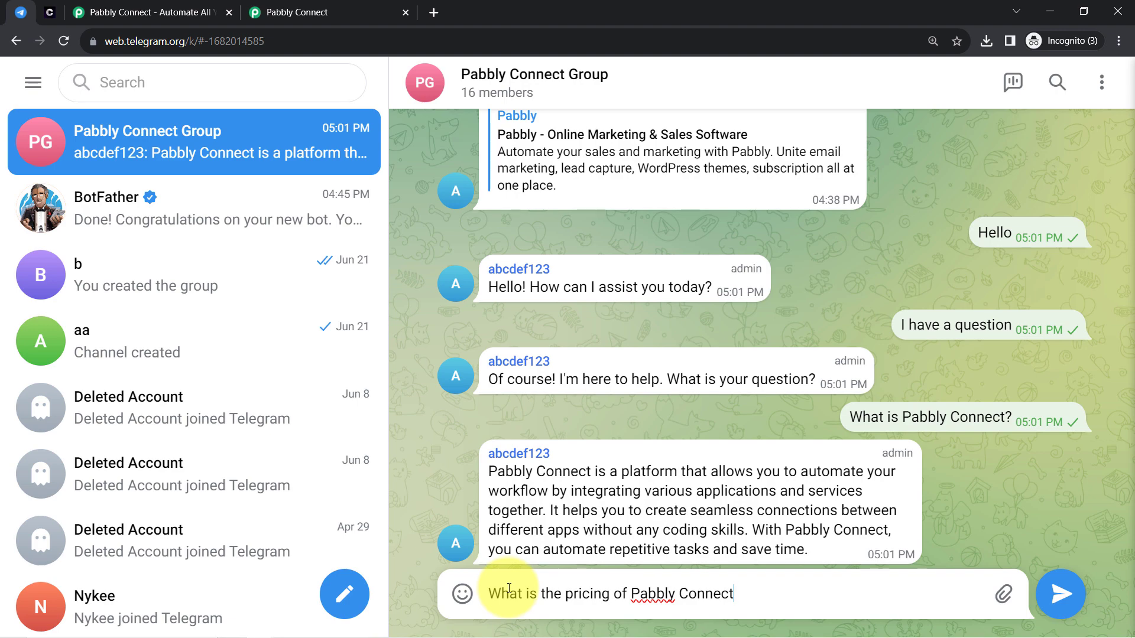
{"action": "key", "text": "Return"}
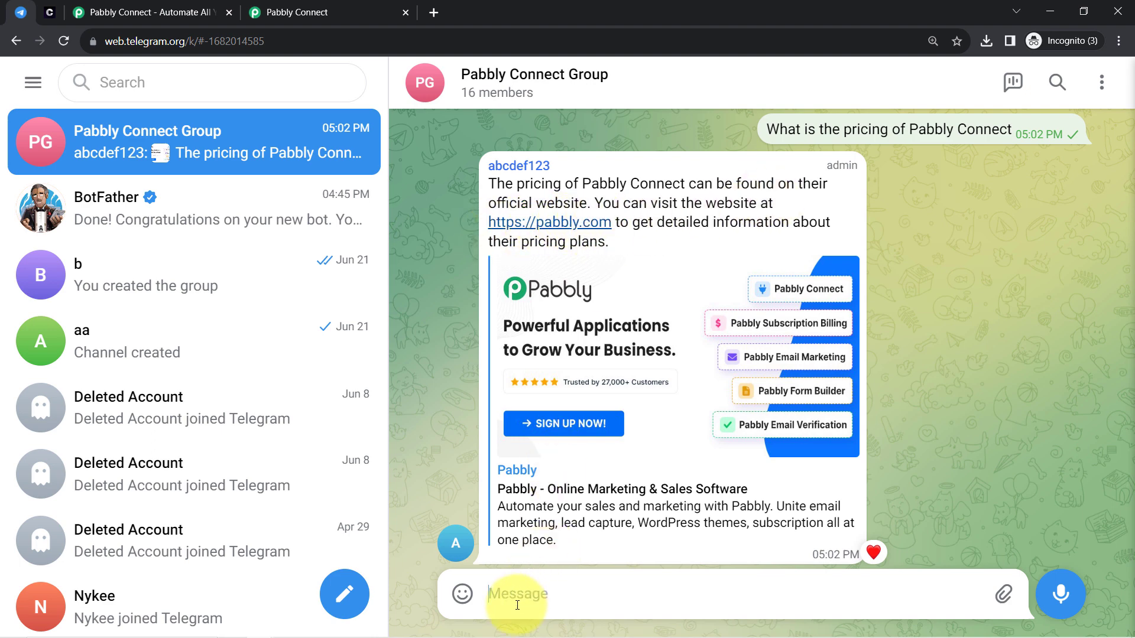
{"action": "type", "text": "want the pricing page link of pabbly connect"}
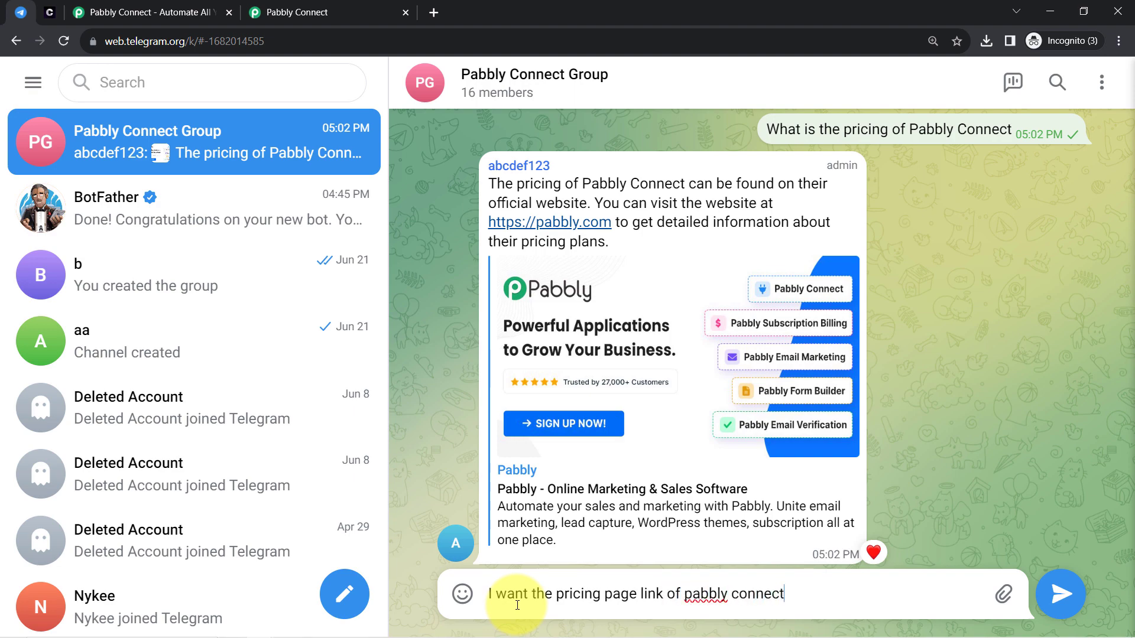
{"action": "key", "text": "Return"}
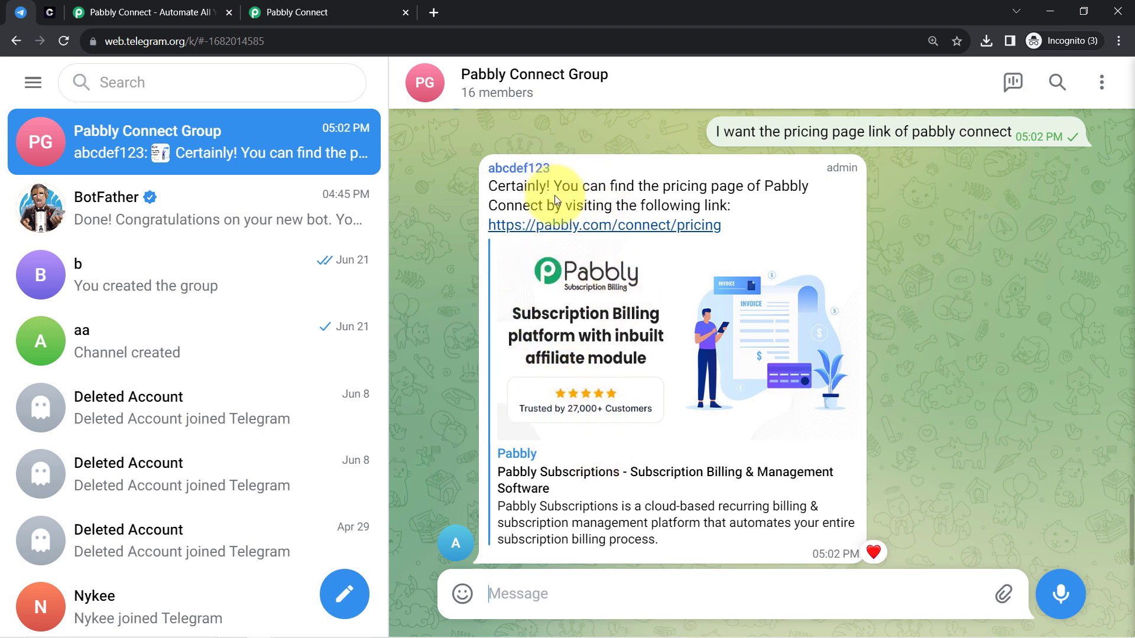
Look over the Chatbase chatbot's general settings, the Pabbly Connect website and the Pabbly Connect dashboard.
{"action": "left_click", "coordinate": [51, 12]}
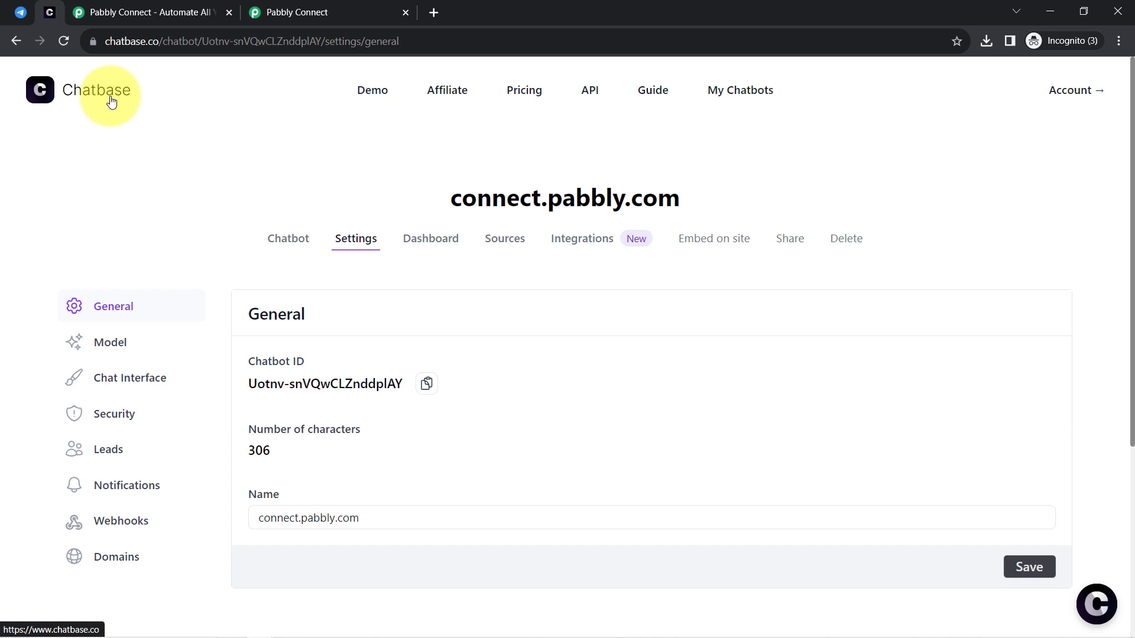
{"action": "left_click", "coordinate": [146, 10]}
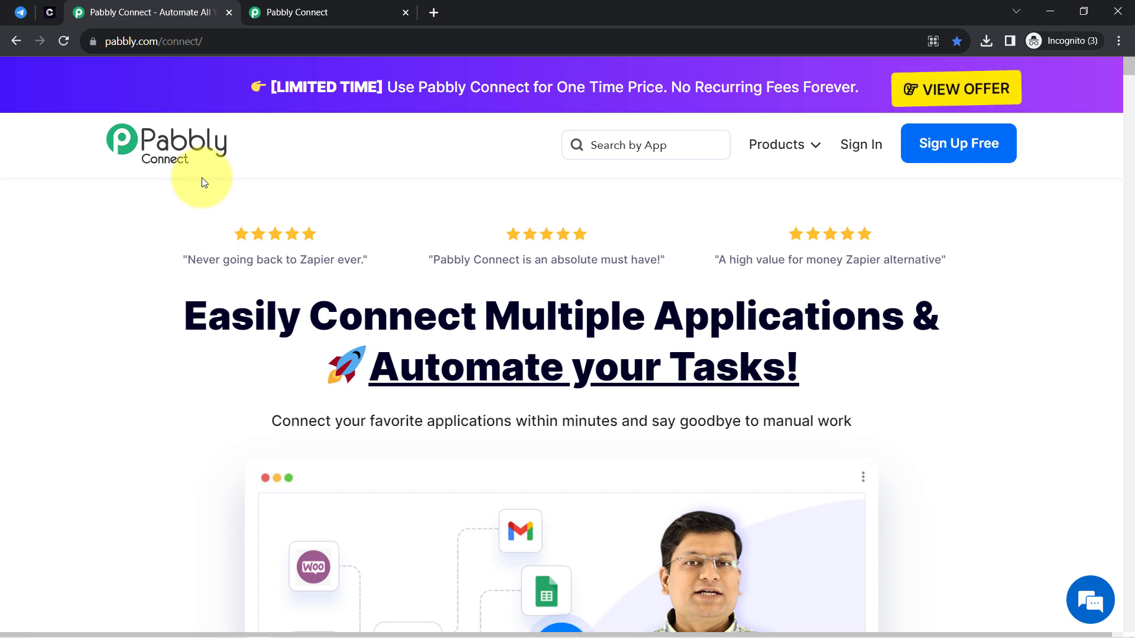
{"action": "left_click", "coordinate": [298, 12]}
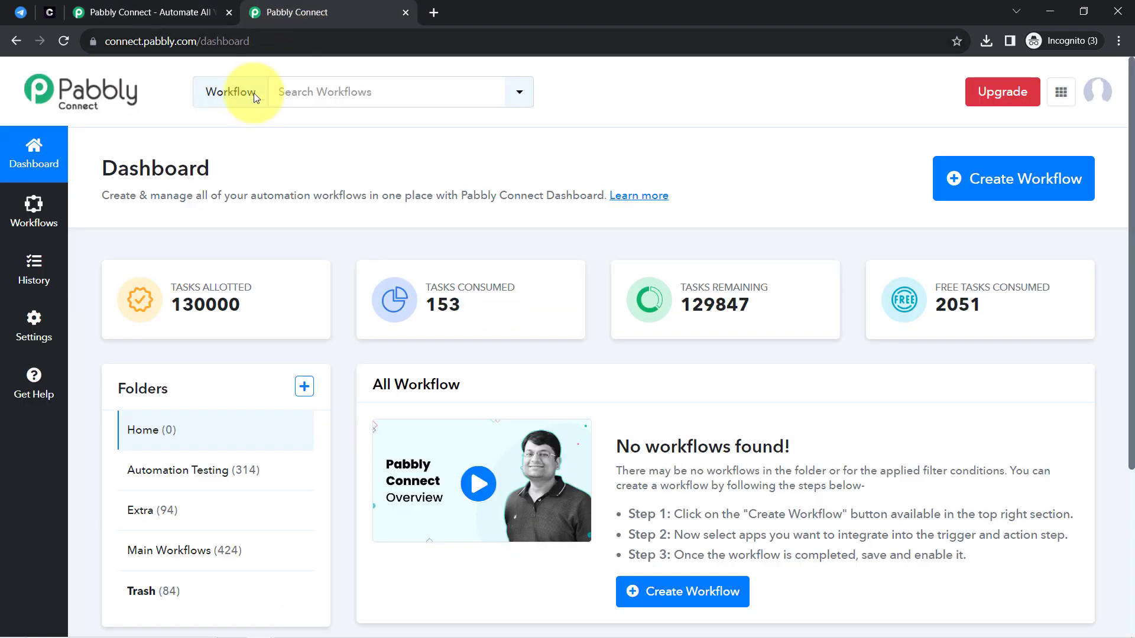
{"action": "left_click", "coordinate": [130, 11]}
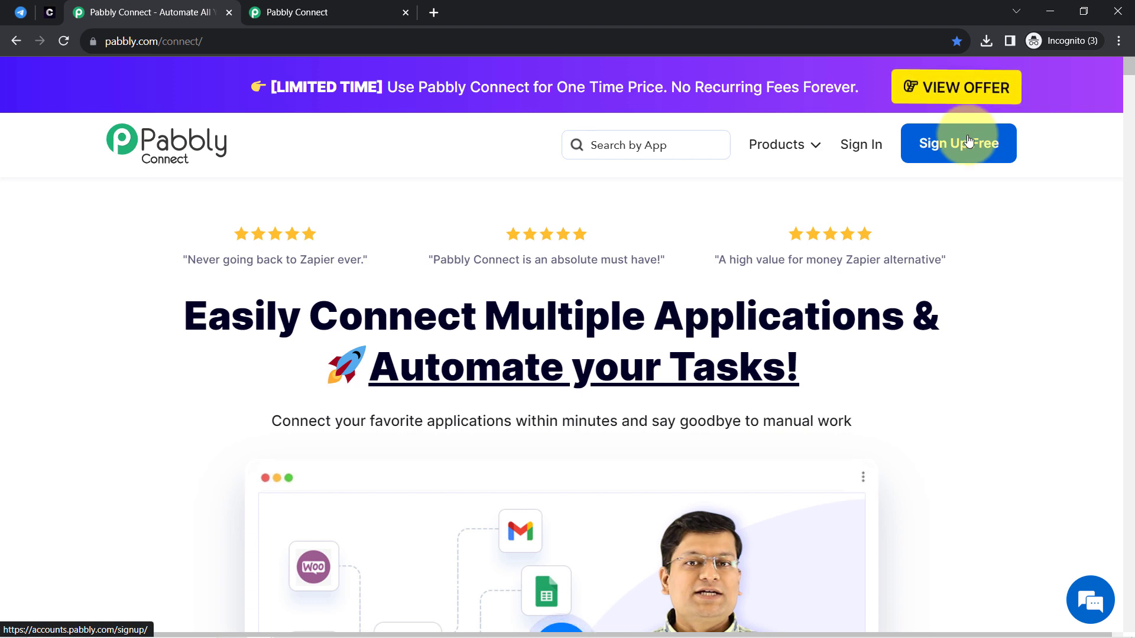
From the Pabbly Connect dashboard, create a workflow named "Connect Telegram Bot with Chatbase Bot" in the Main Workflows folder.
{"action": "left_click", "coordinate": [278, 10]}
{"action": "double_click", "coordinate": [137, 176]}
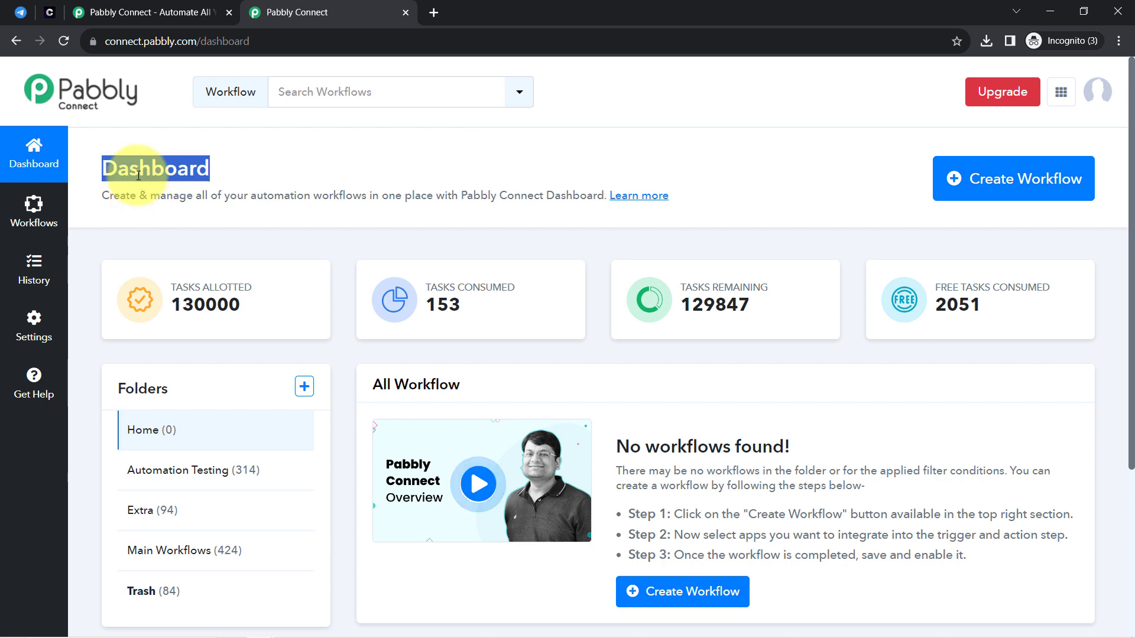
{"action": "left_click", "coordinate": [193, 172]}
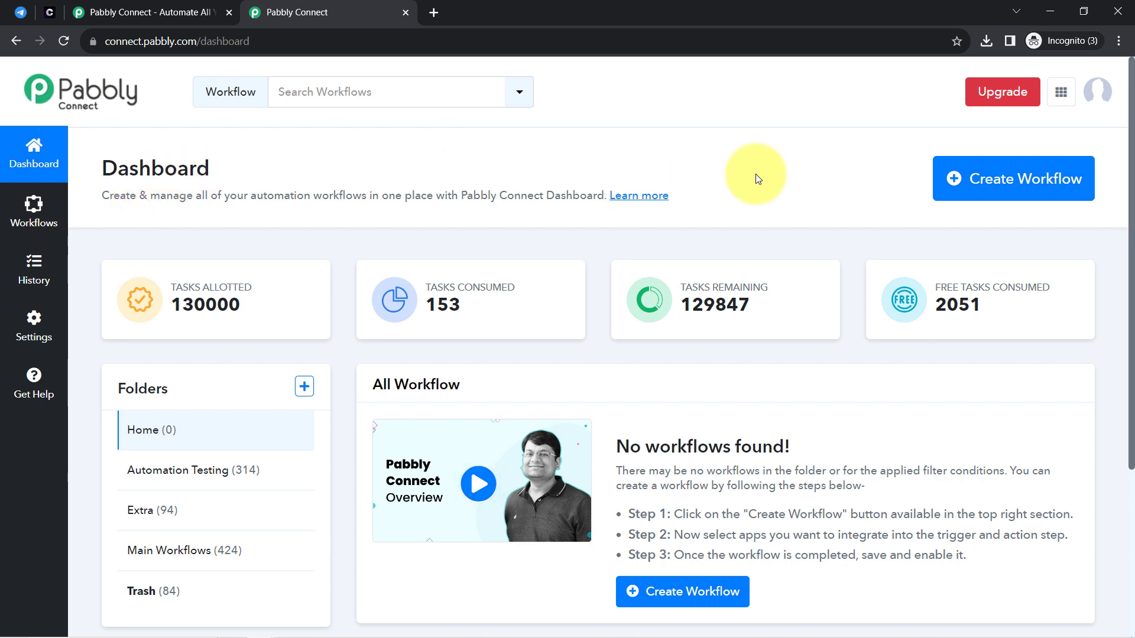
{"action": "left_click", "coordinate": [969, 183]}
{"action": "type", "text": "Connect Telegram Bot with Chatbase Bot"}
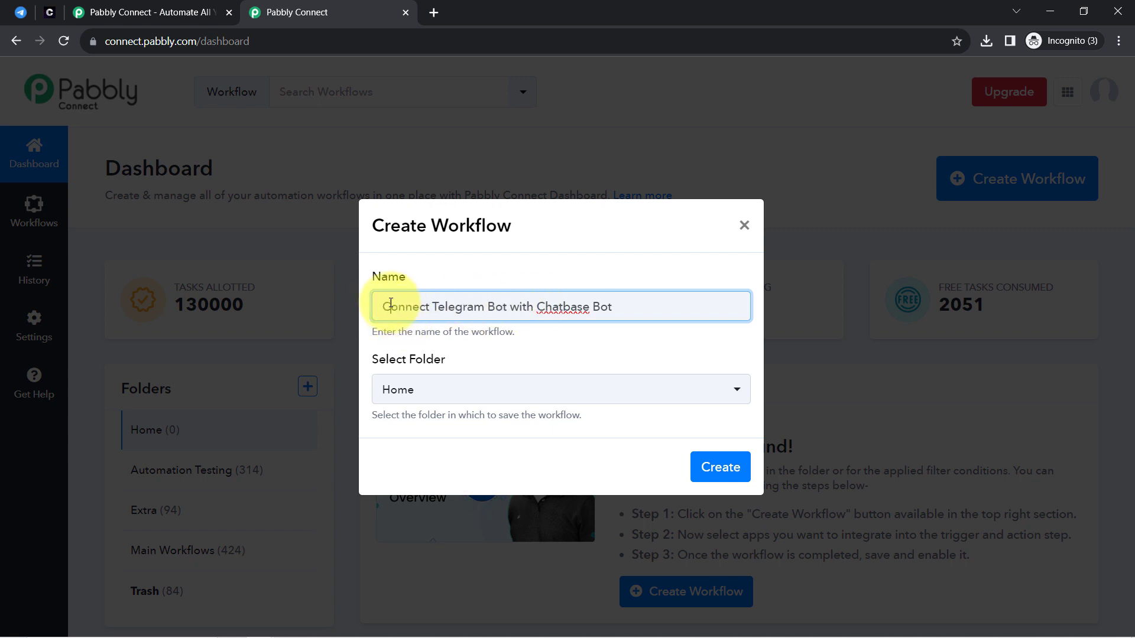
{"action": "left_click_drag", "start_coordinate": [391, 304], "coordinate": [604, 313]}
{"action": "left_click", "coordinate": [416, 404]}
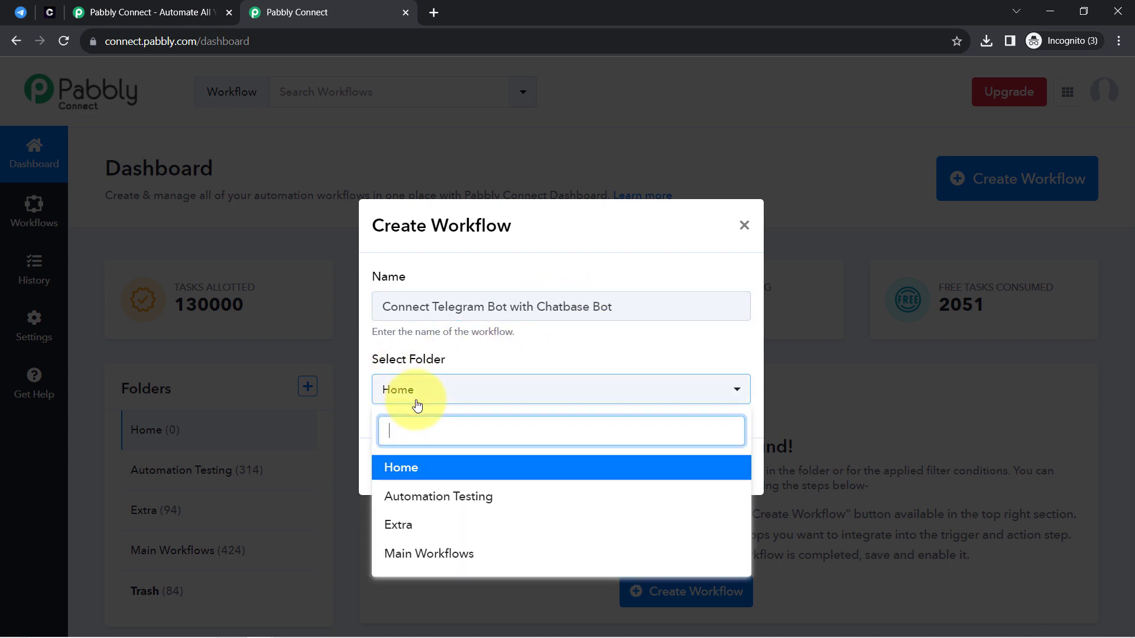
{"action": "left_click", "coordinate": [415, 553]}
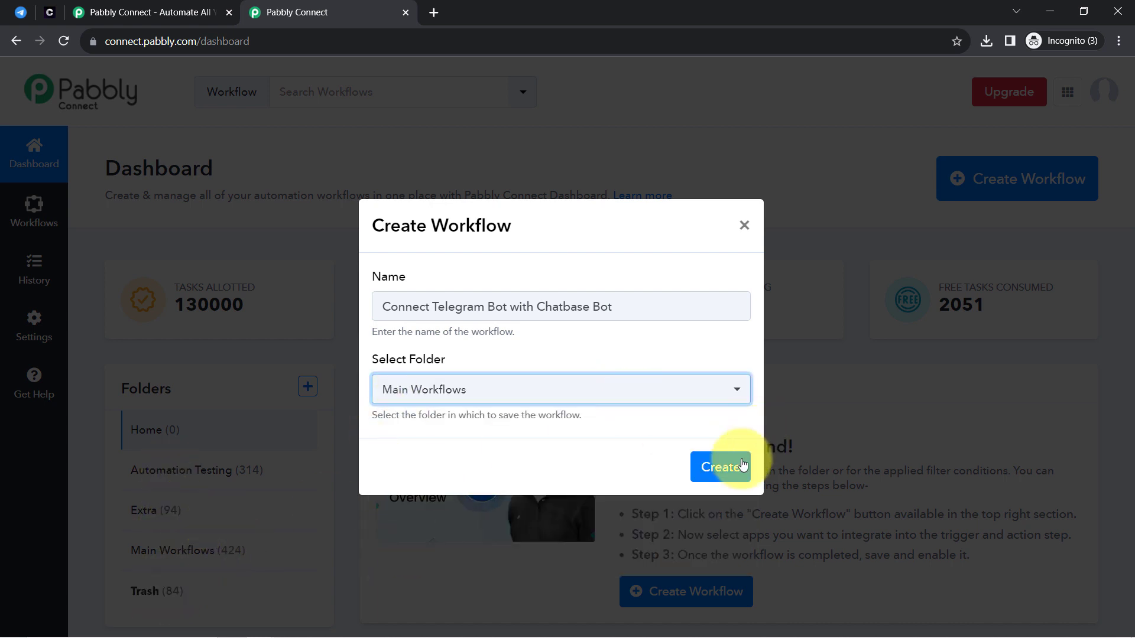
{"action": "left_click", "coordinate": [718, 467]}
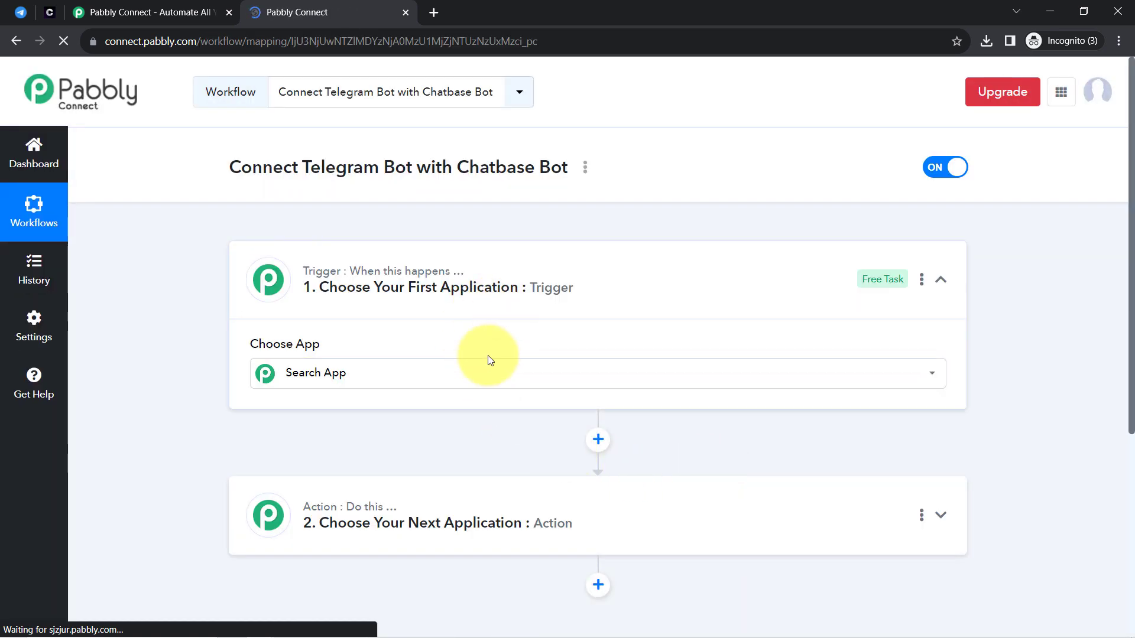
Set Telegram Bot as the workflow's trigger application.
{"action": "left_click", "coordinate": [489, 360]}
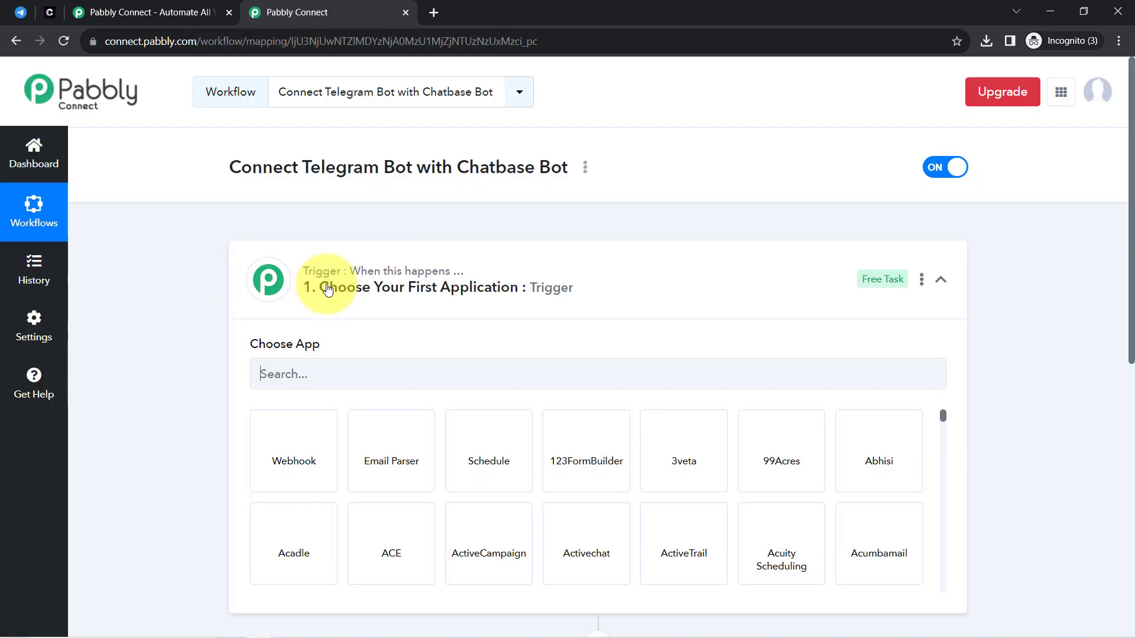
{"action": "left_click", "coordinate": [327, 288]}
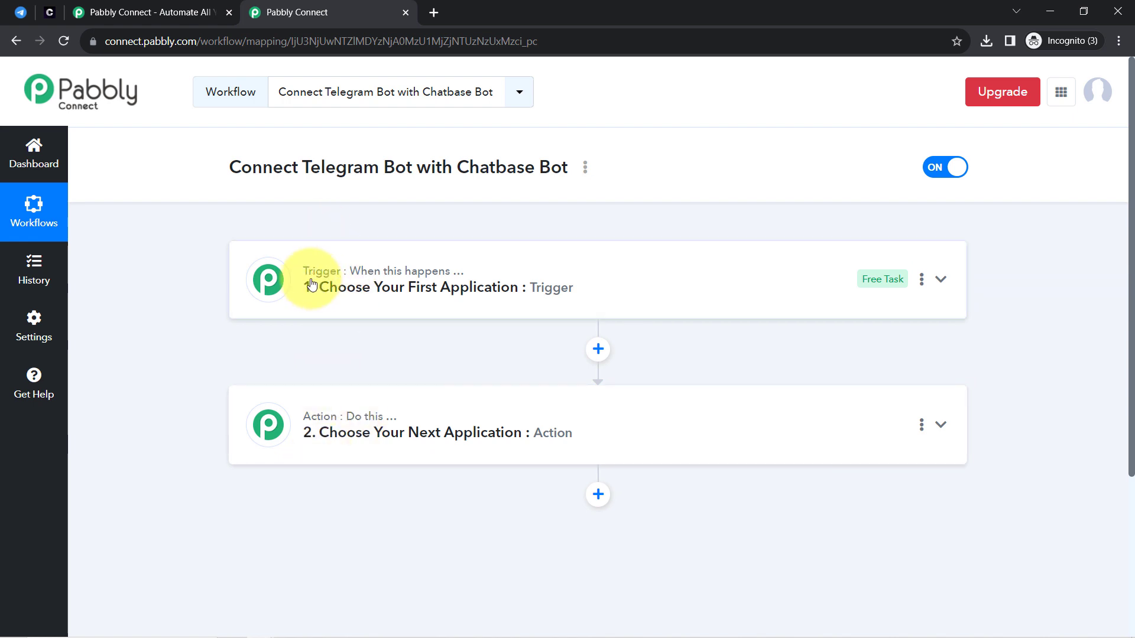
{"action": "mouse_move", "coordinate": [287, 420]}
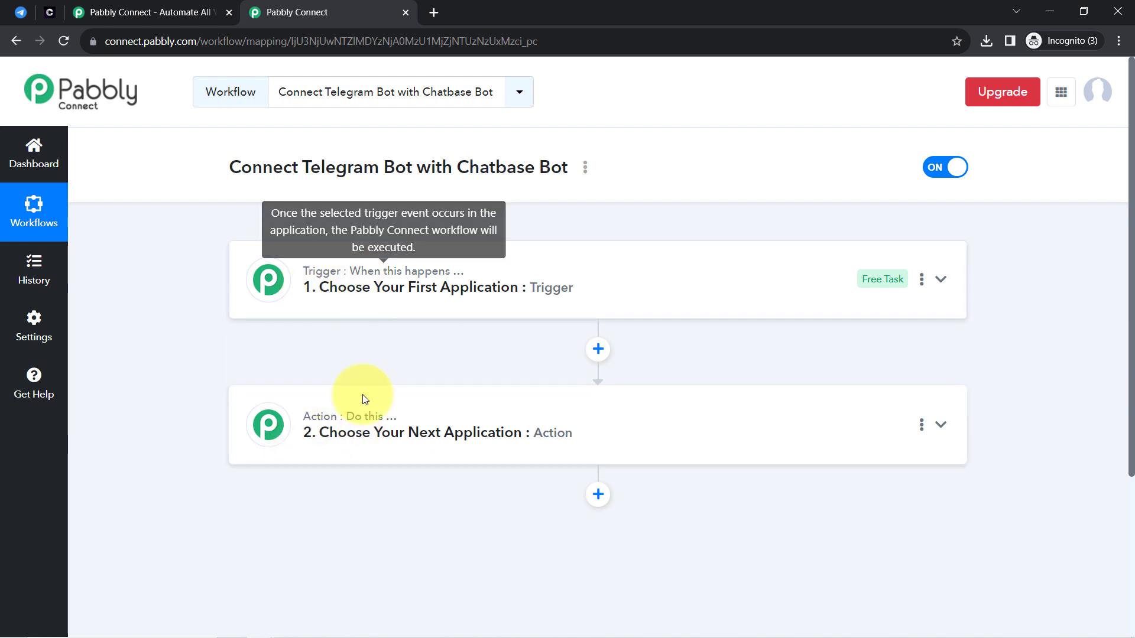
{"action": "left_click", "coordinate": [331, 278]}
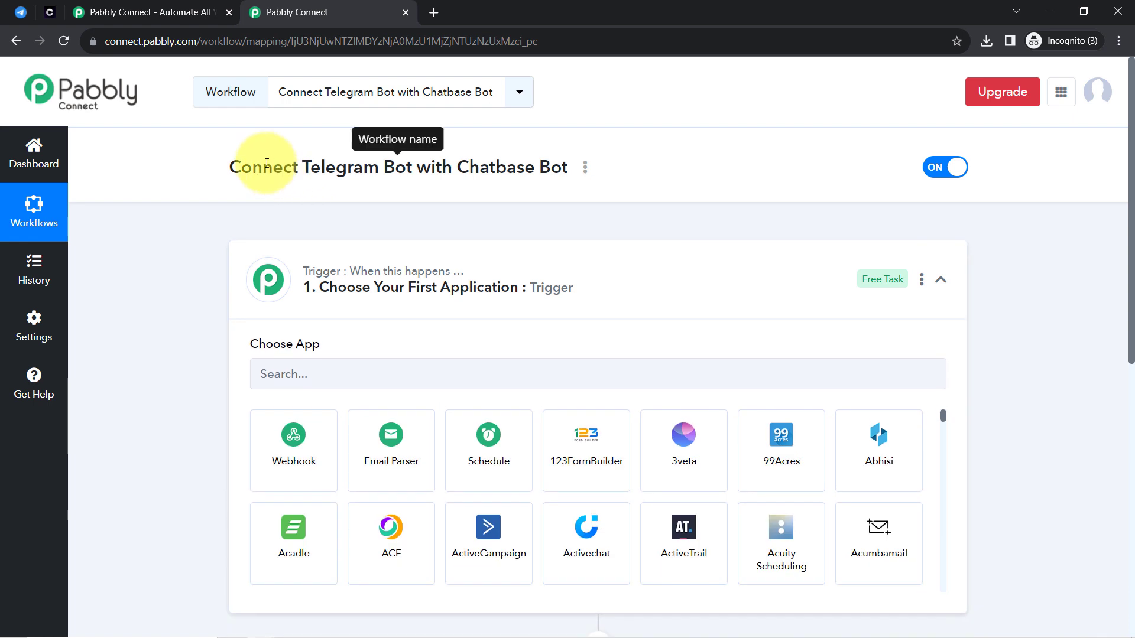
{"action": "left_click_drag", "start_coordinate": [256, 167], "coordinate": [456, 166]}
{"action": "left_click", "coordinate": [378, 170]}
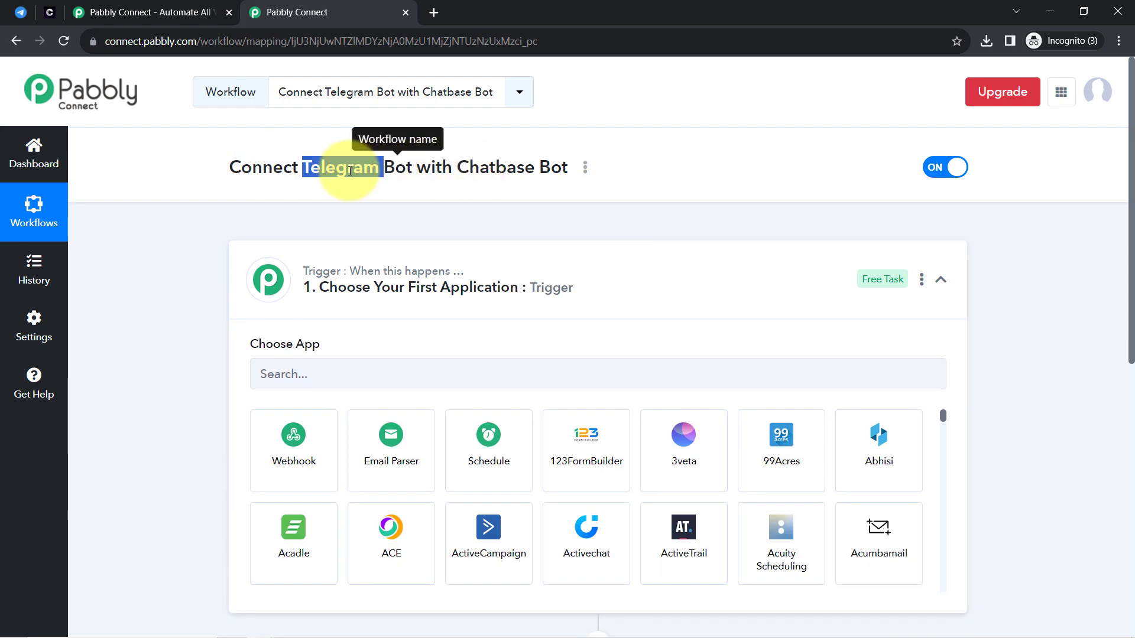
{"action": "left_click", "coordinate": [281, 371]}
{"action": "type", "text": "Telegram"}
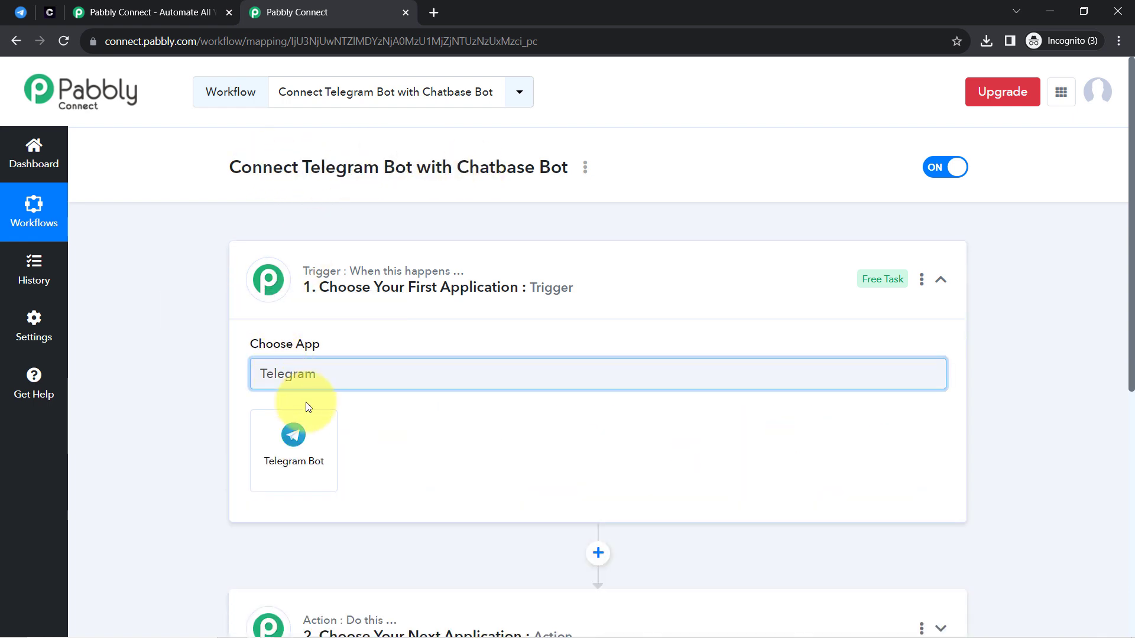
{"action": "left_click", "coordinate": [314, 445]}
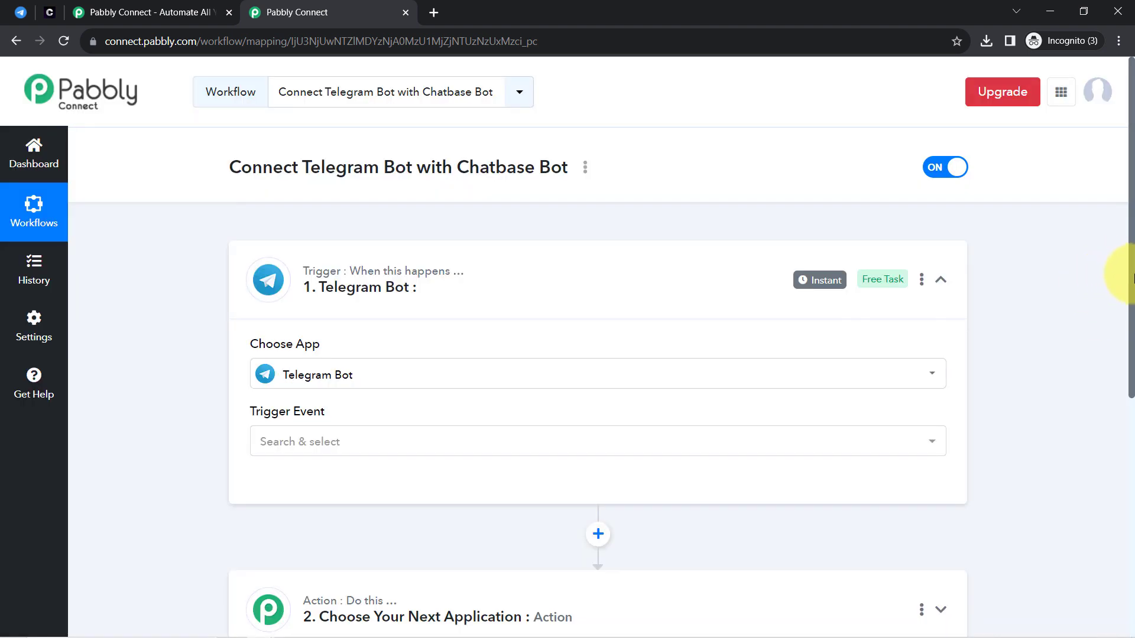
Set Chatbase as the application for the workflow's first action.
{"action": "left_click_drag", "start_coordinate": [1132, 278], "coordinate": [982, 418]}
{"action": "left_click", "coordinate": [374, 393]}
{"action": "left_click", "coordinate": [331, 478]}
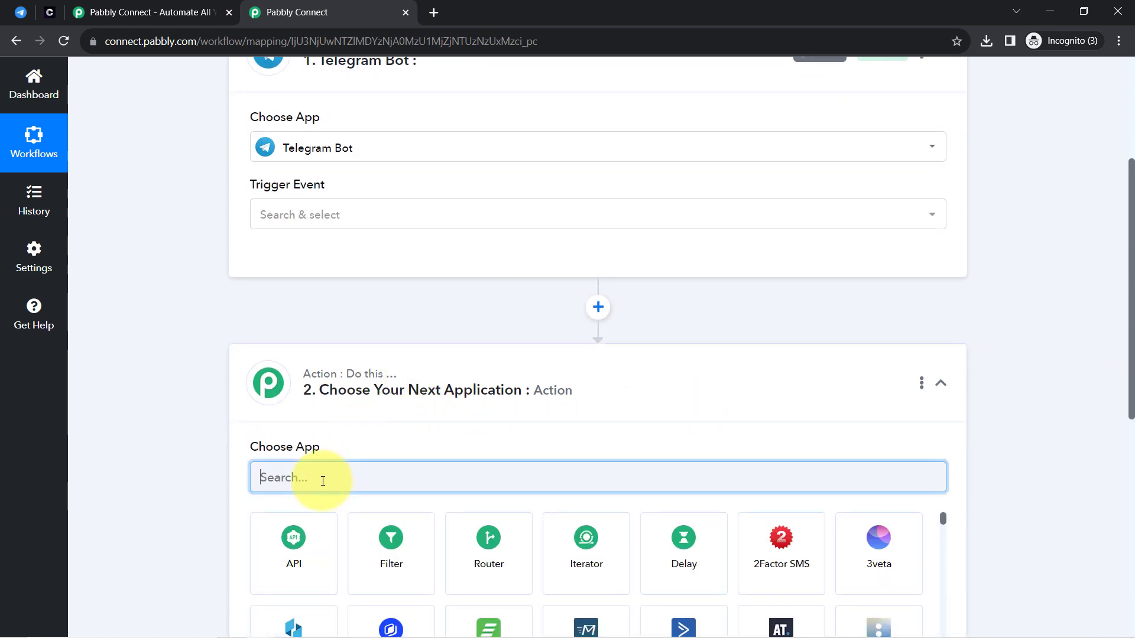
{"action": "type", "text": "chat"}
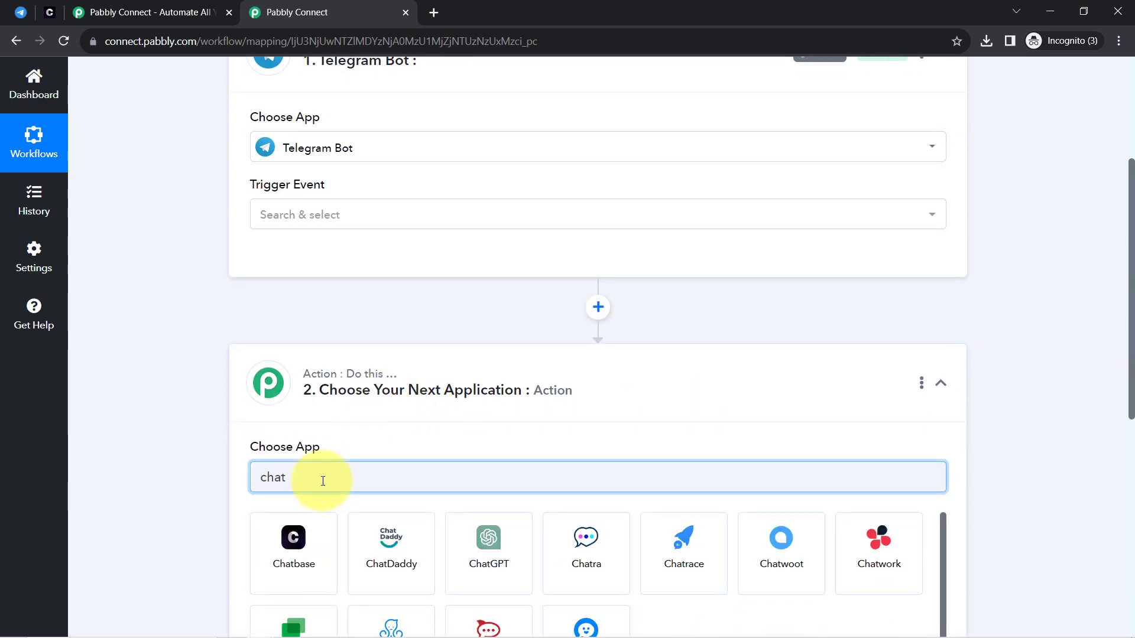
{"action": "type", "text": "b"}
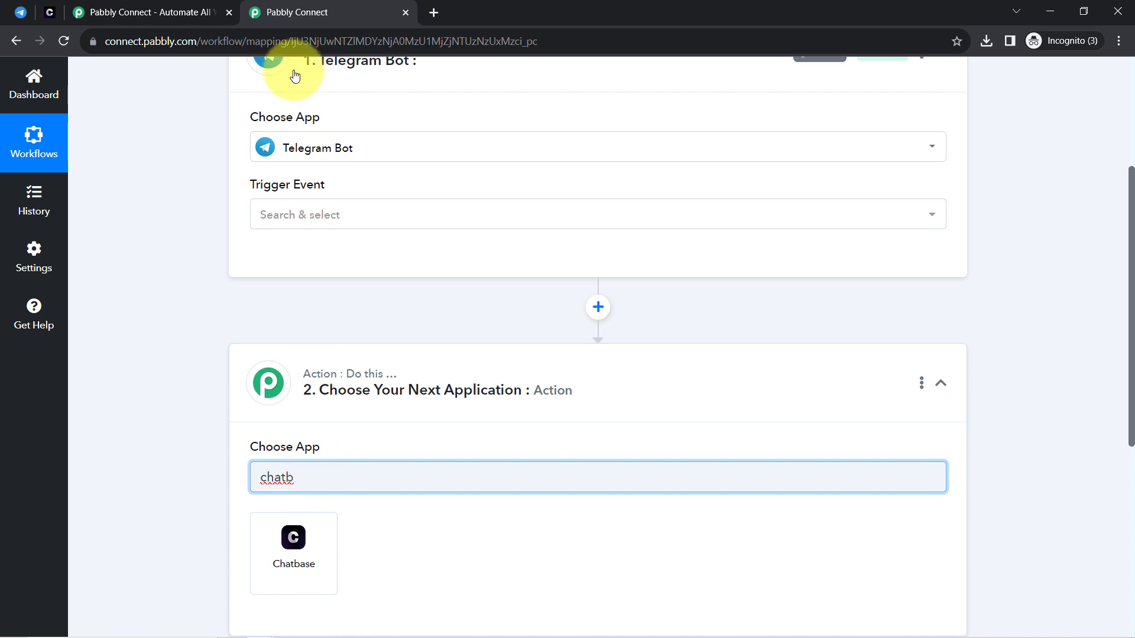
{"action": "left_click", "coordinate": [293, 564]}
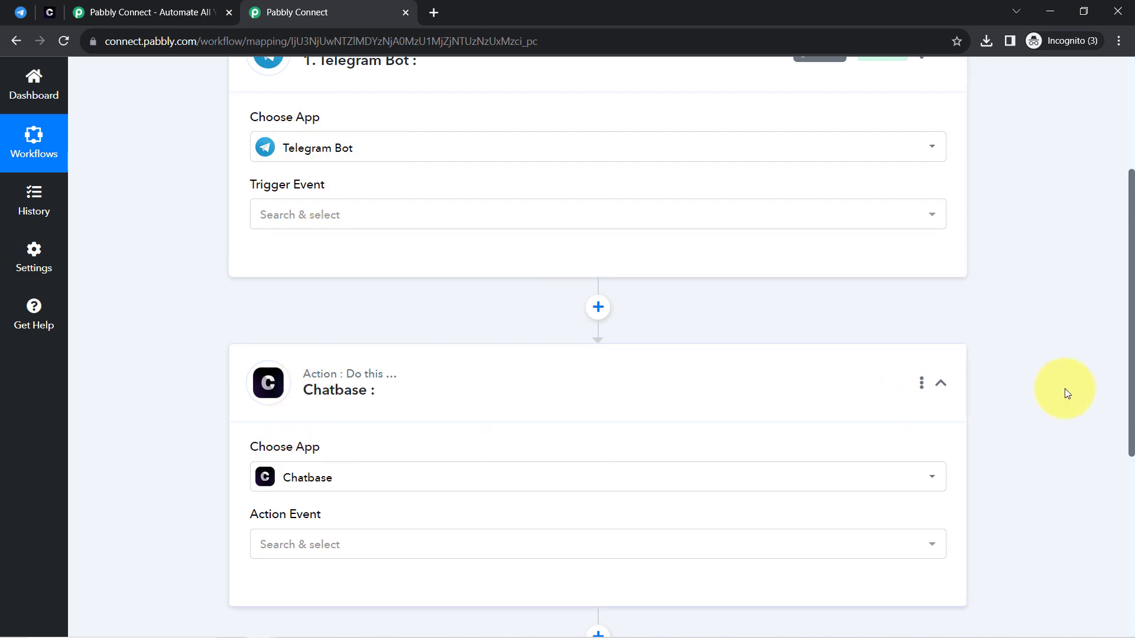
Set the Telegram Bot trigger's event to Set Webhook / Watch Updates.
{"action": "left_click_drag", "start_coordinate": [1131, 364], "coordinate": [1122, 235]}
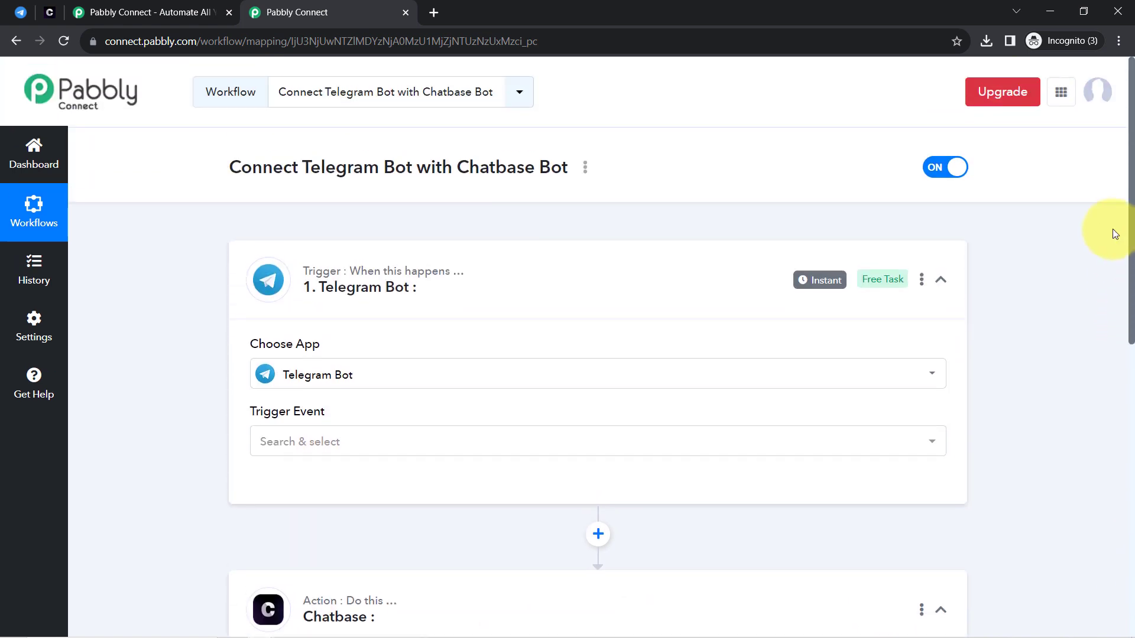
{"action": "mouse_move", "coordinate": [374, 277]}
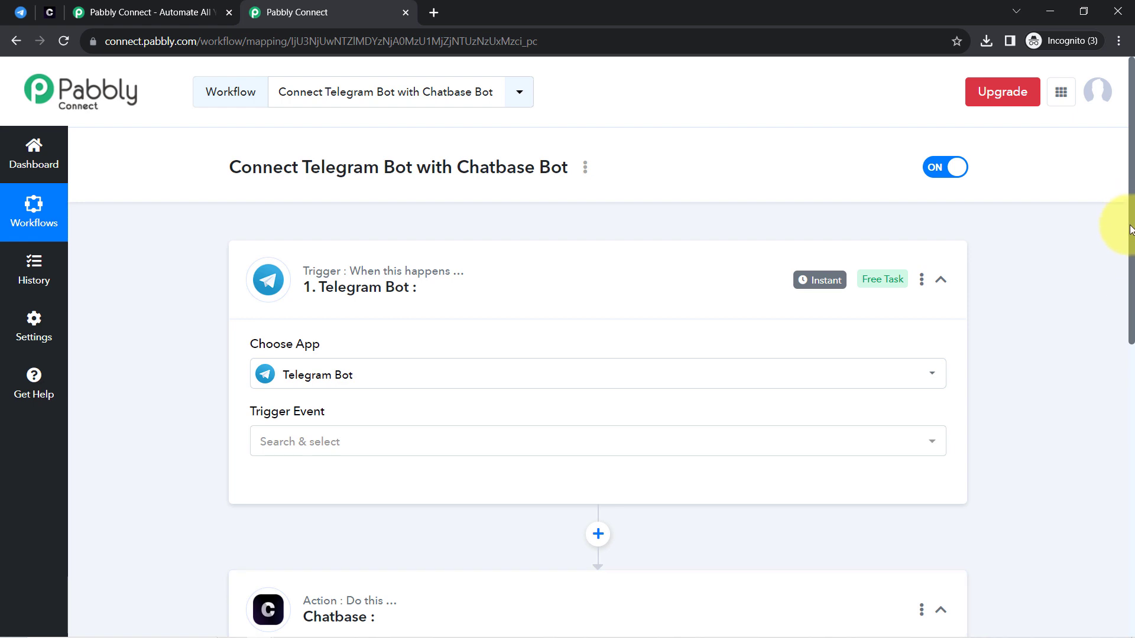
{"action": "mouse_move", "coordinate": [1130, 229]}
{"action": "left_mouse_down"}
{"action": "mouse_move", "coordinate": [1130, 346]}
{"action": "mouse_move", "coordinate": [1130, 250]}
{"action": "left_mouse_up"}
{"action": "left_click", "coordinate": [299, 360]}
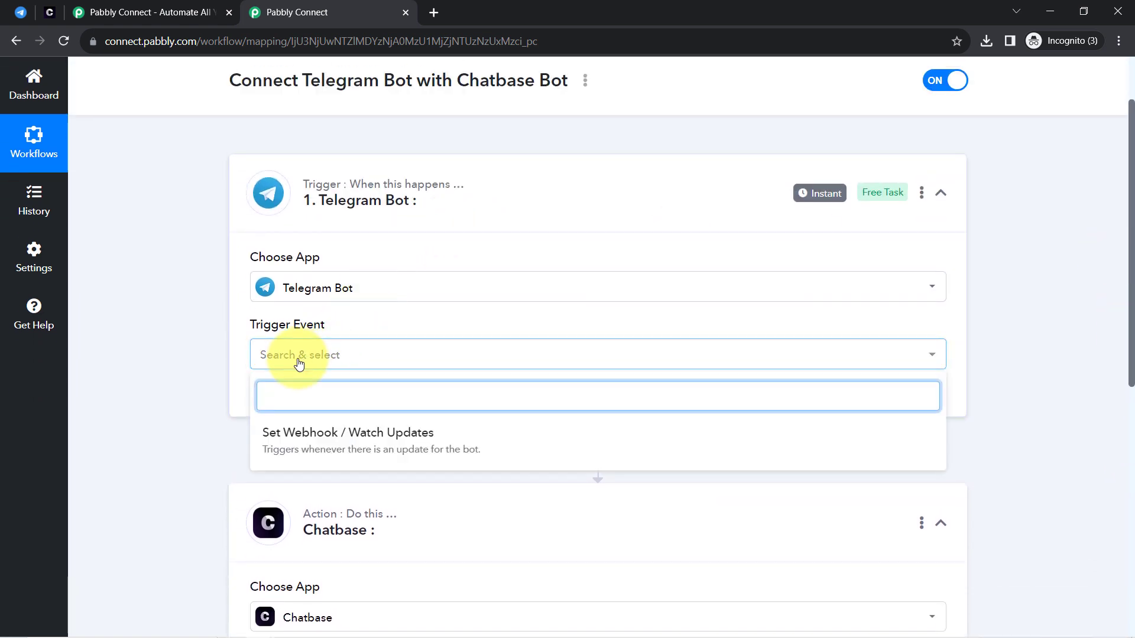
{"action": "left_click", "coordinate": [354, 444]}
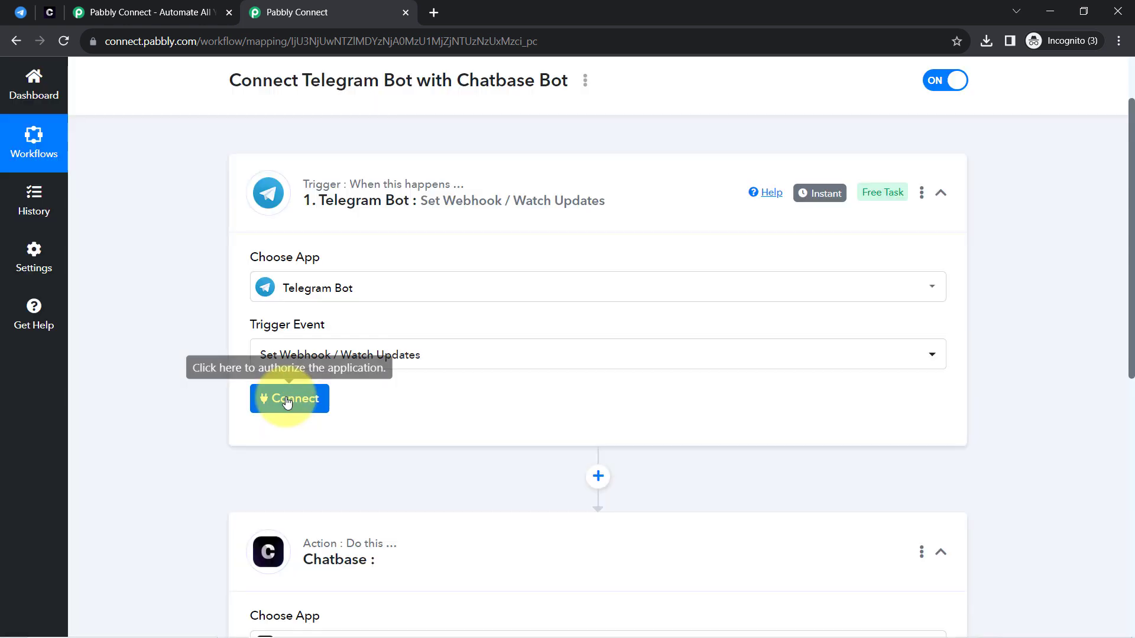
Start adding a new Telegram Bot connection for the trigger and read the instructions for obtaining its token.
{"action": "left_click", "coordinate": [286, 400]}
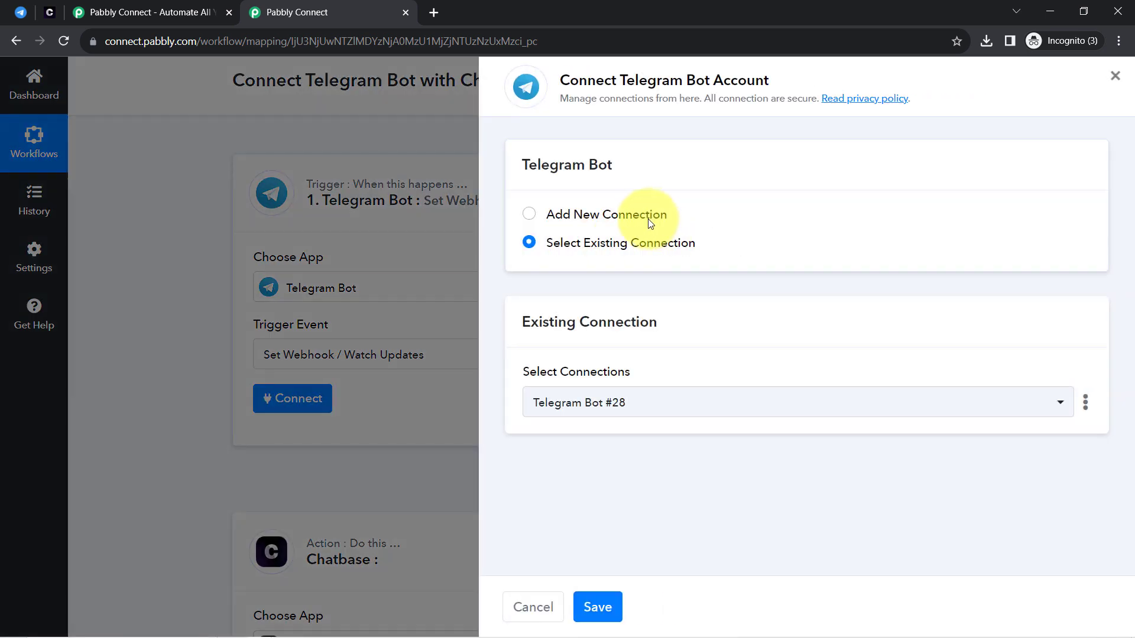
{"action": "left_click", "coordinate": [647, 216]}
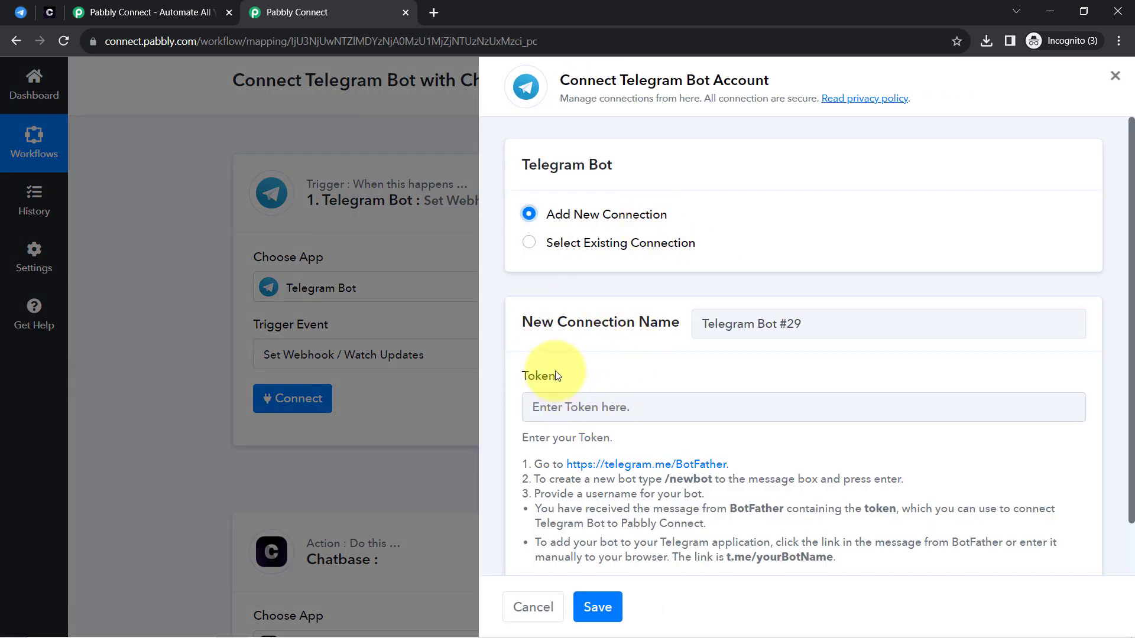
{"action": "left_click_drag", "start_coordinate": [524, 465], "coordinate": [826, 584]}
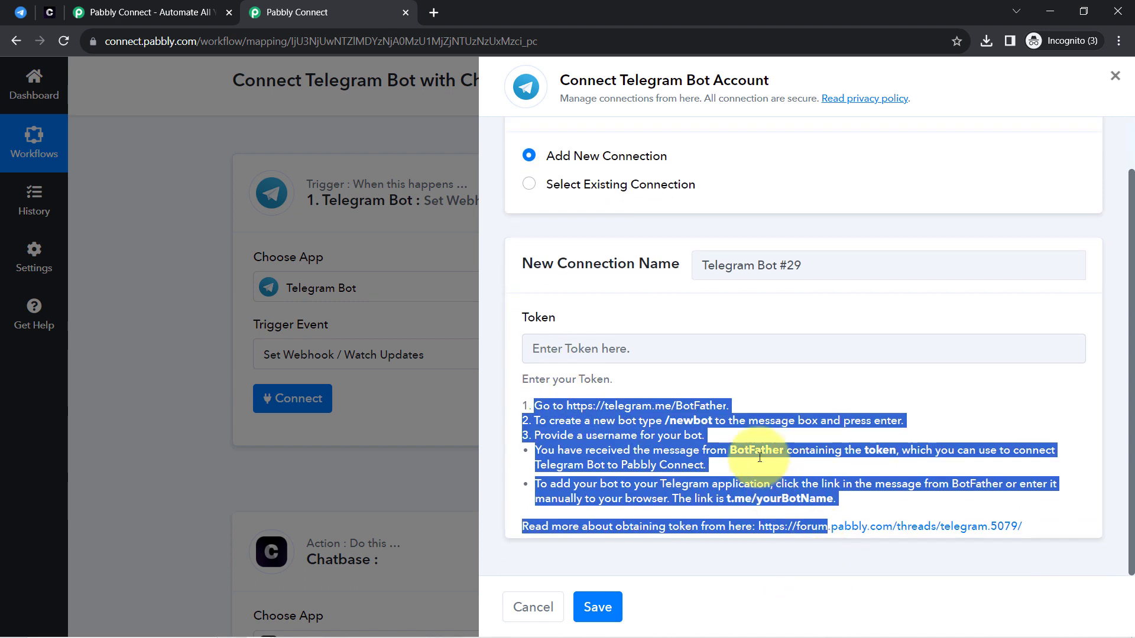
{"action": "left_click", "coordinate": [755, 453]}
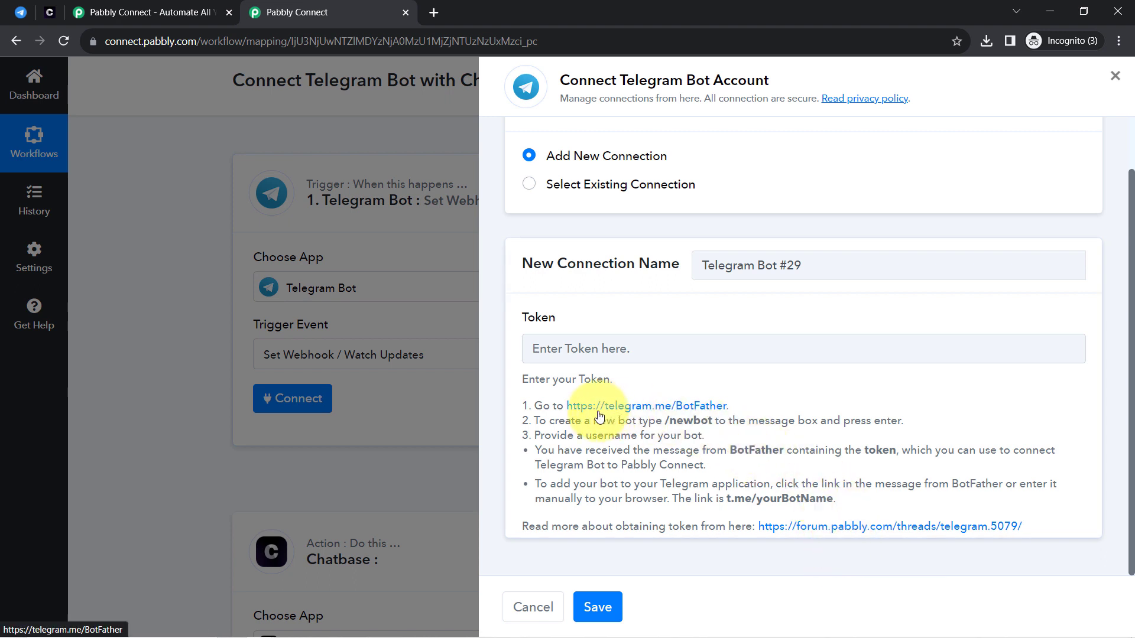
In Telegram's BotFather chat, request a new bot with /newbot and name it pabblyconnectgroupbot12.
{"action": "left_click", "coordinate": [18, 12]}
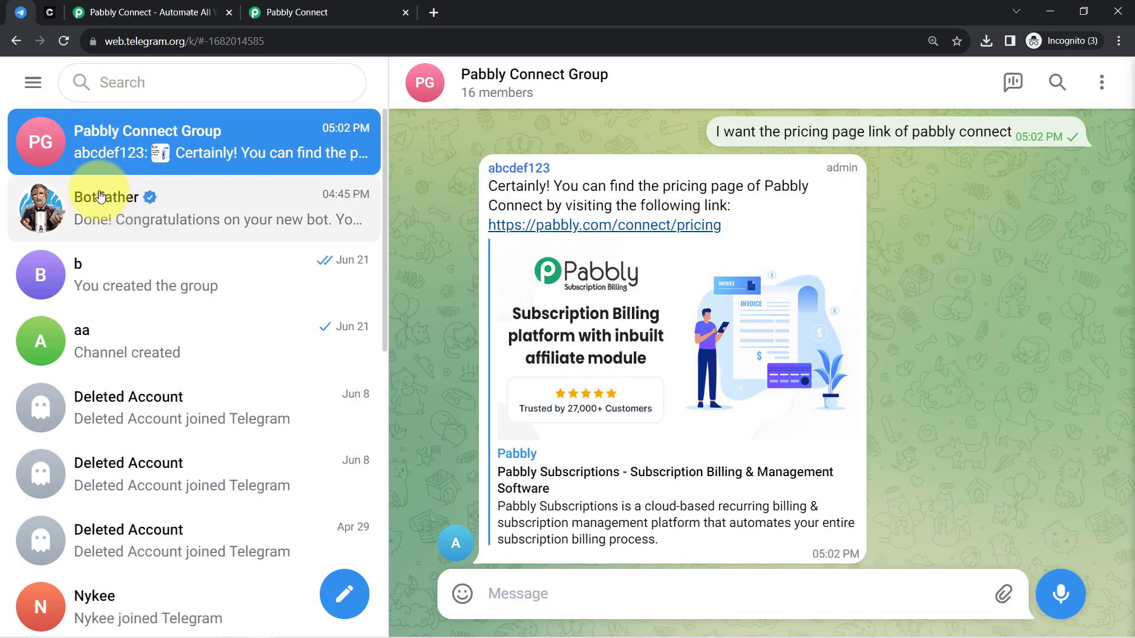
{"action": "left_click", "coordinate": [102, 217]}
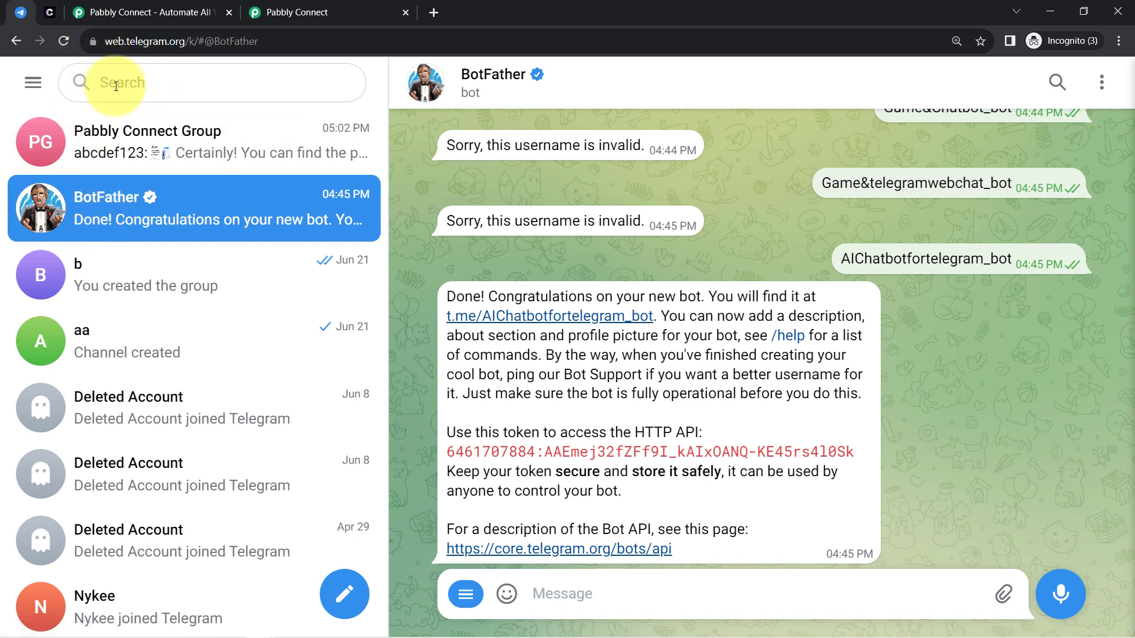
{"action": "left_click", "coordinate": [367, 8]}
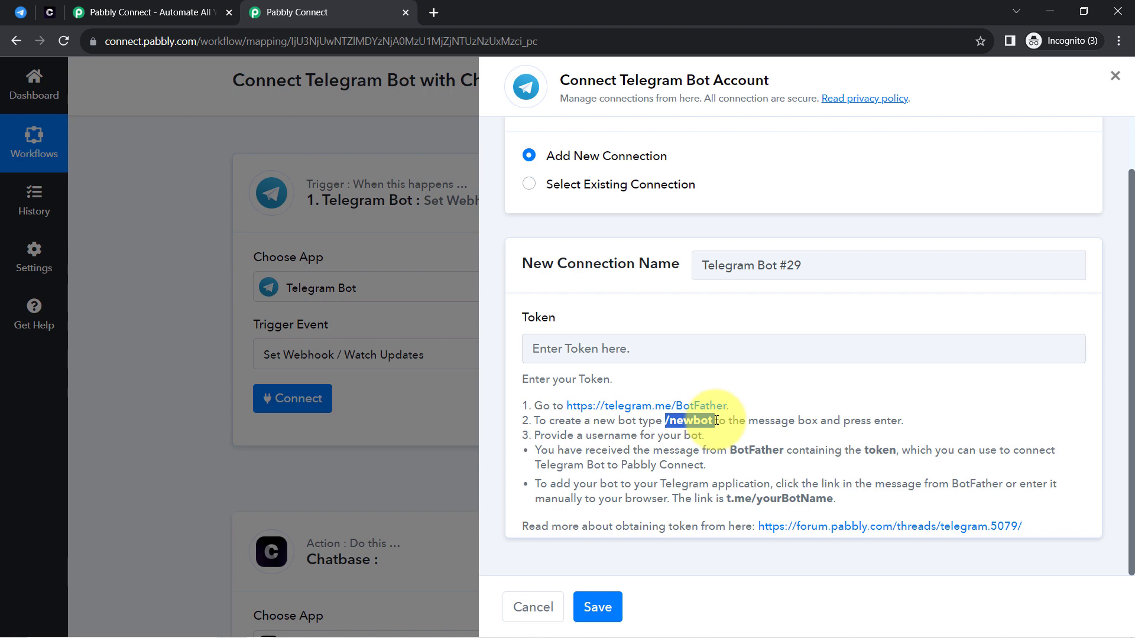
{"action": "left_click", "coordinate": [24, 12]}
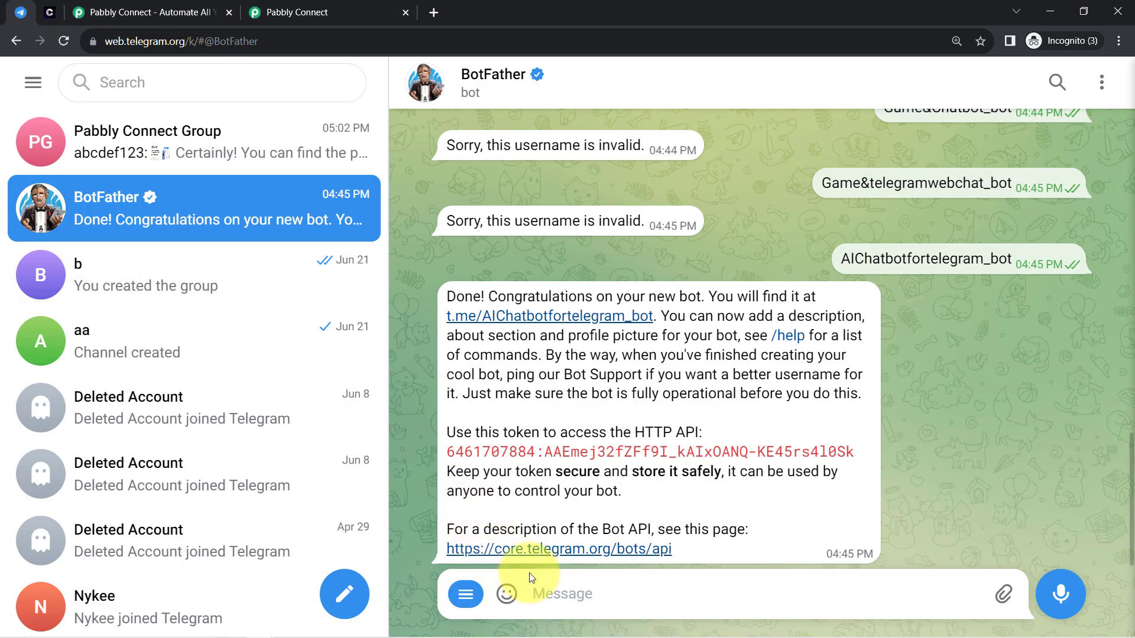
{"action": "left_click", "coordinate": [552, 595]}
{"action": "type", "text": "/newbot"}
{"action": "key", "text": "Return"}
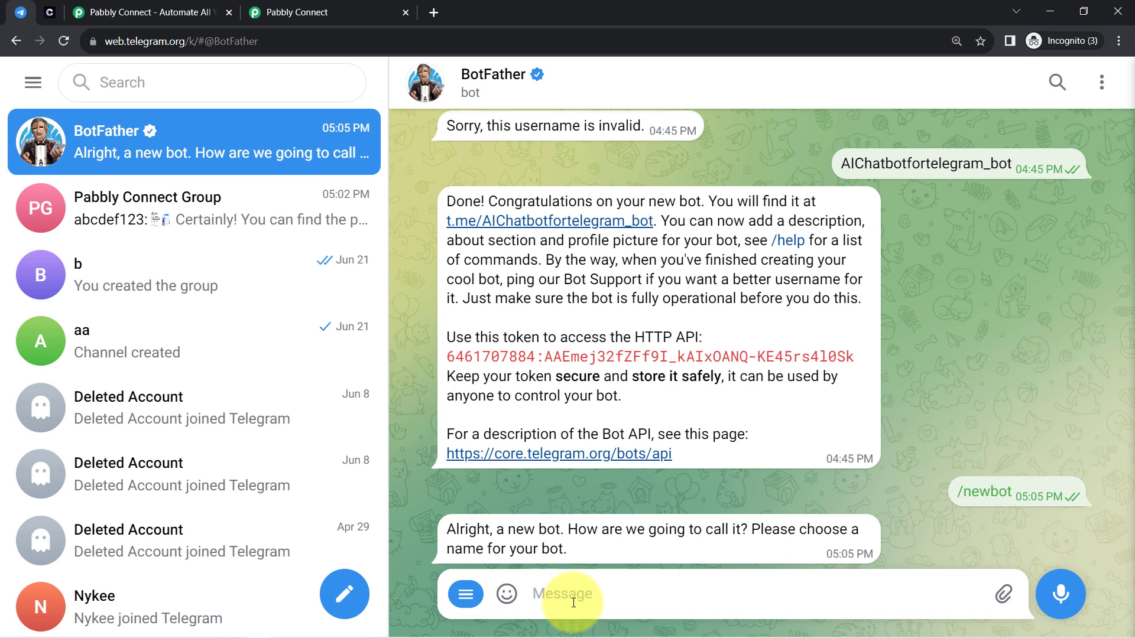
{"action": "type", "text": "pabblyconnectgroupbot12"}
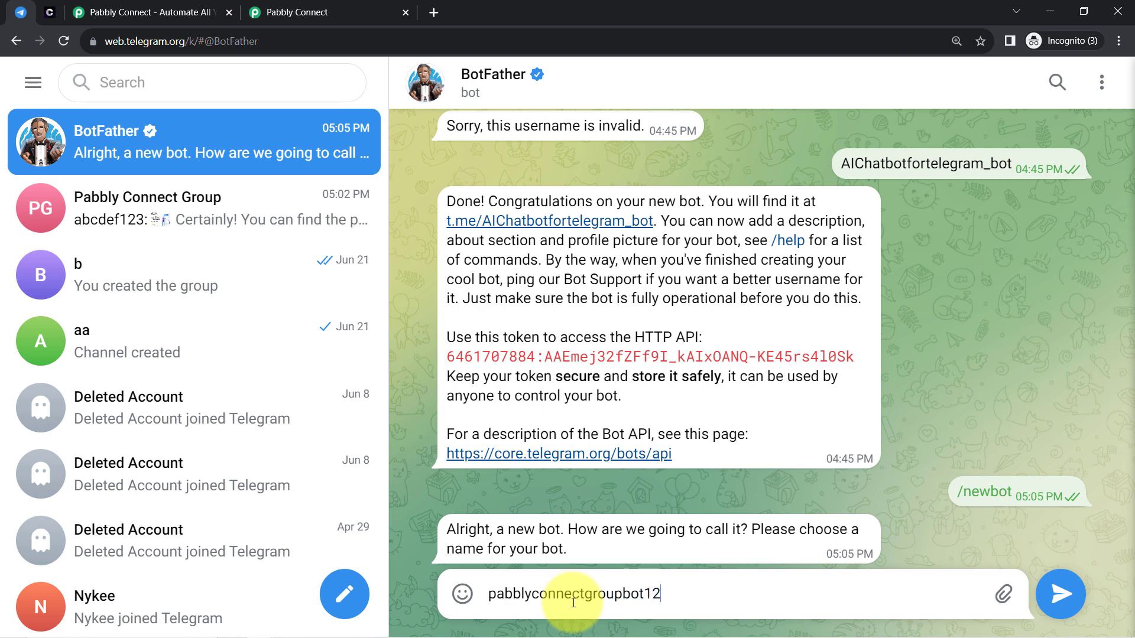
{"action": "key", "text": "Return"}
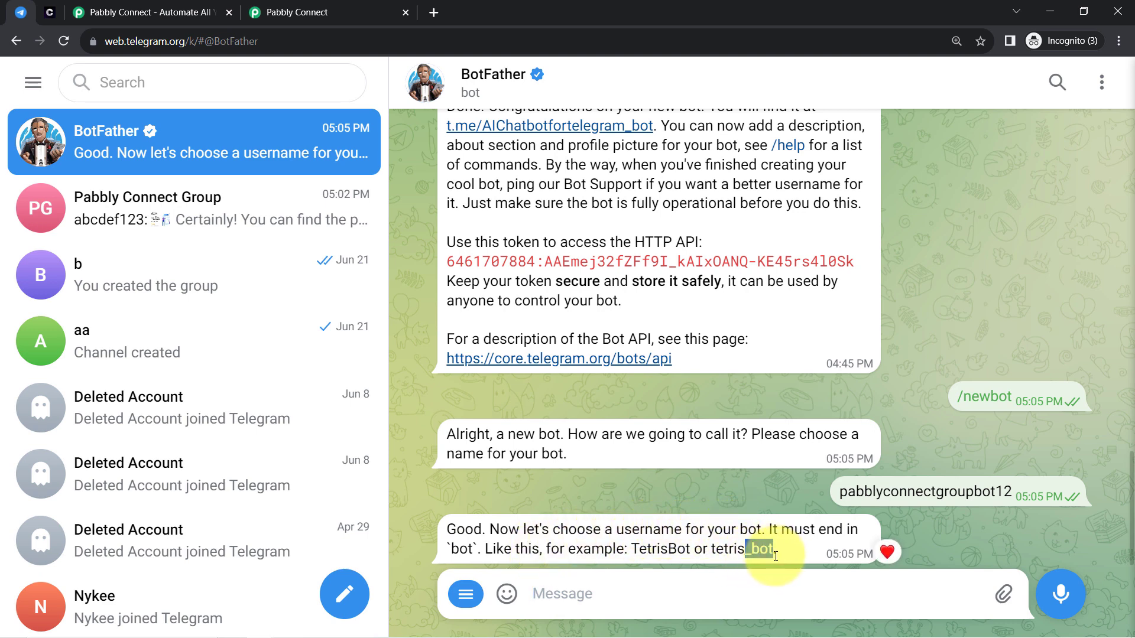
Give BotFather the username pabblyconnectgroupbot12_bot for the new bot.
{"action": "type", "text": "_bot"}
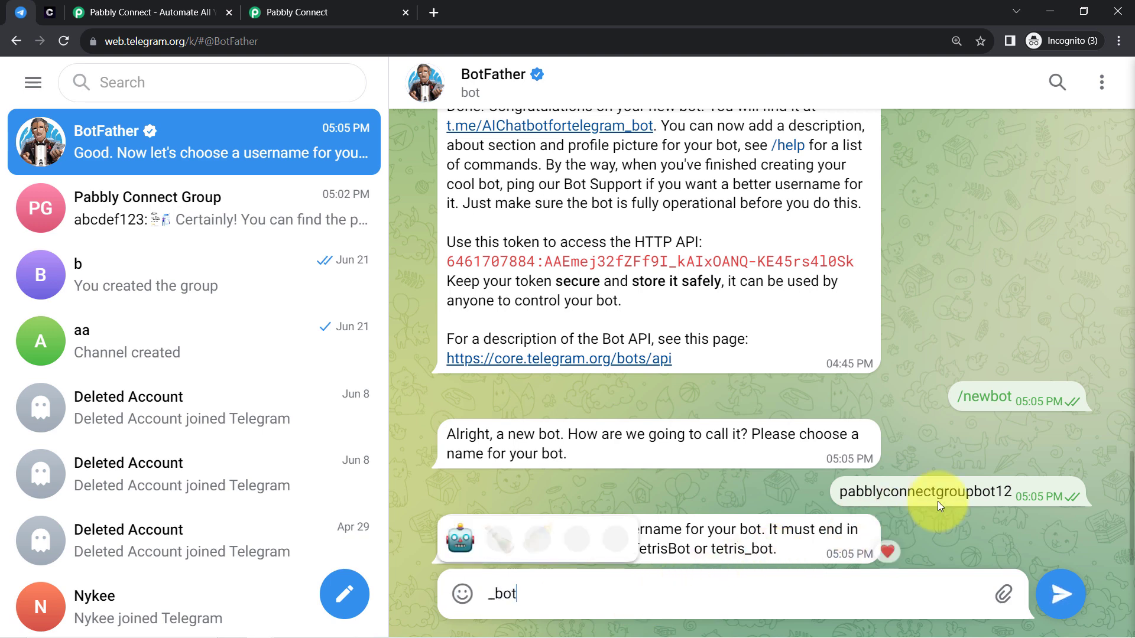
{"action": "double_click", "coordinate": [952, 492]}
{"action": "key", "text": "ctrl+c"}
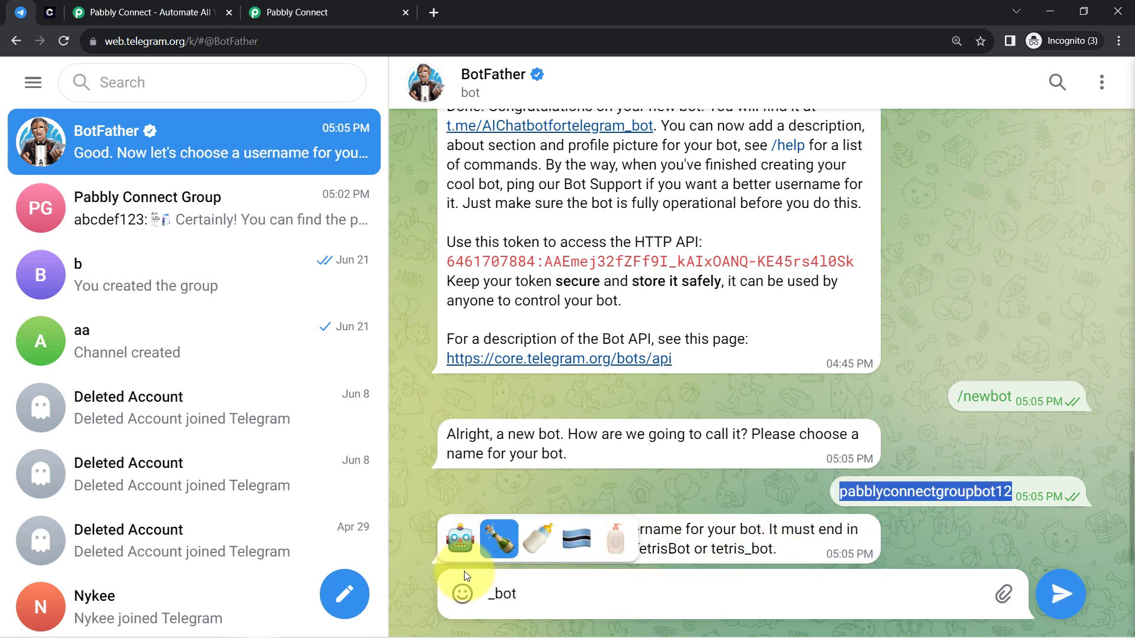
{"action": "left_click", "coordinate": [485, 597]}
{"action": "key", "text": "ctrl+v"}
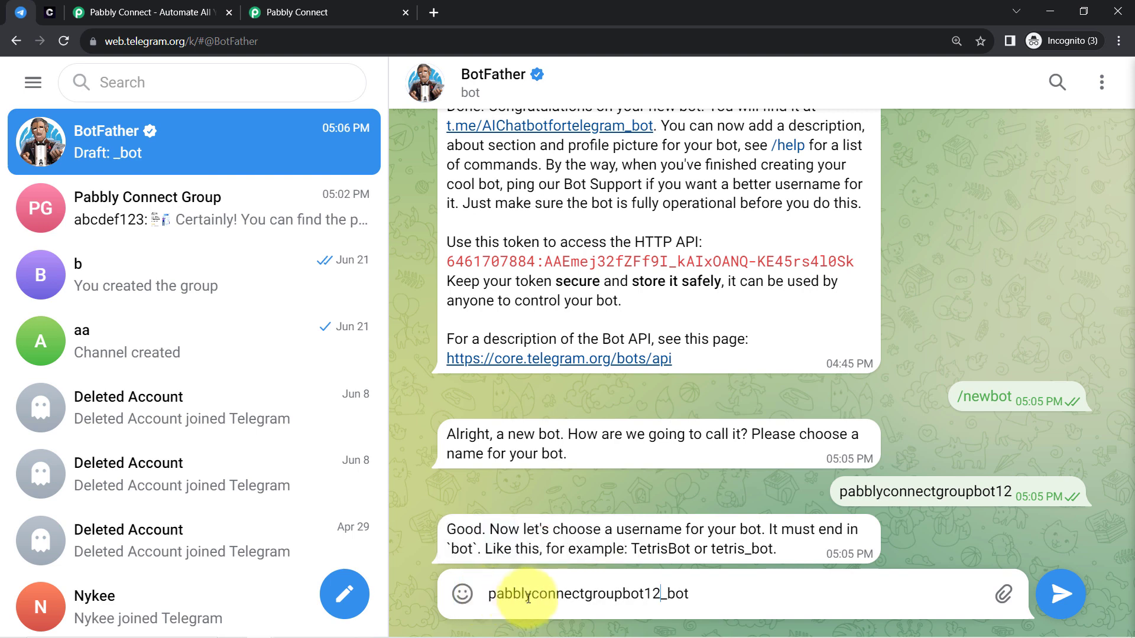
{"action": "left_click_drag", "start_coordinate": [512, 594], "coordinate": [653, 597]}
{"action": "left_click", "coordinate": [668, 600]}
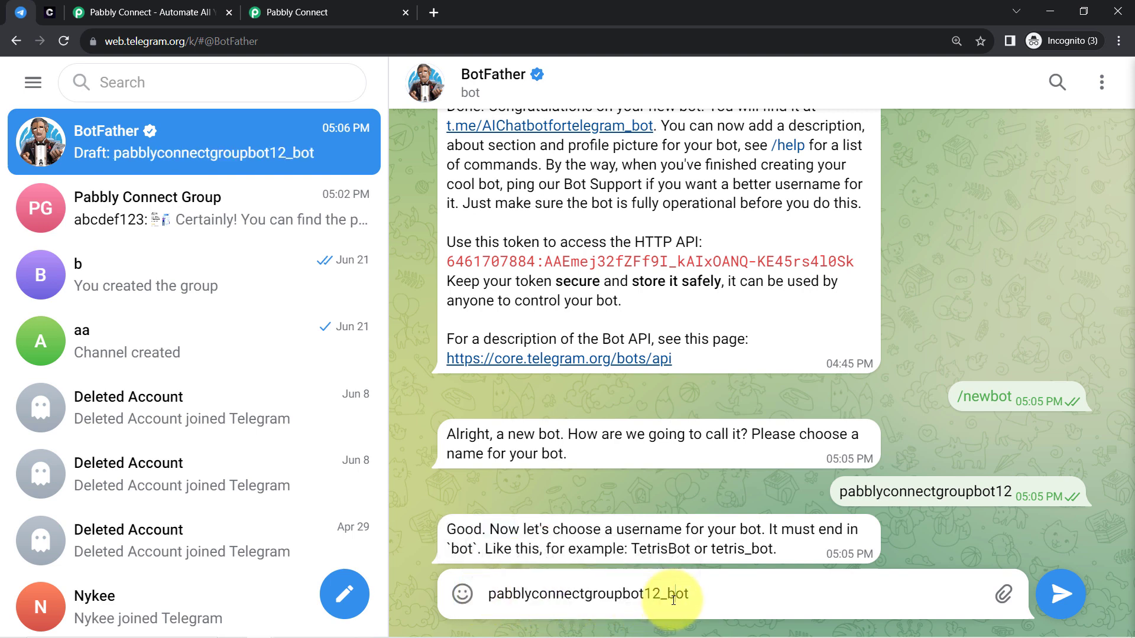
{"action": "key", "text": "Return"}
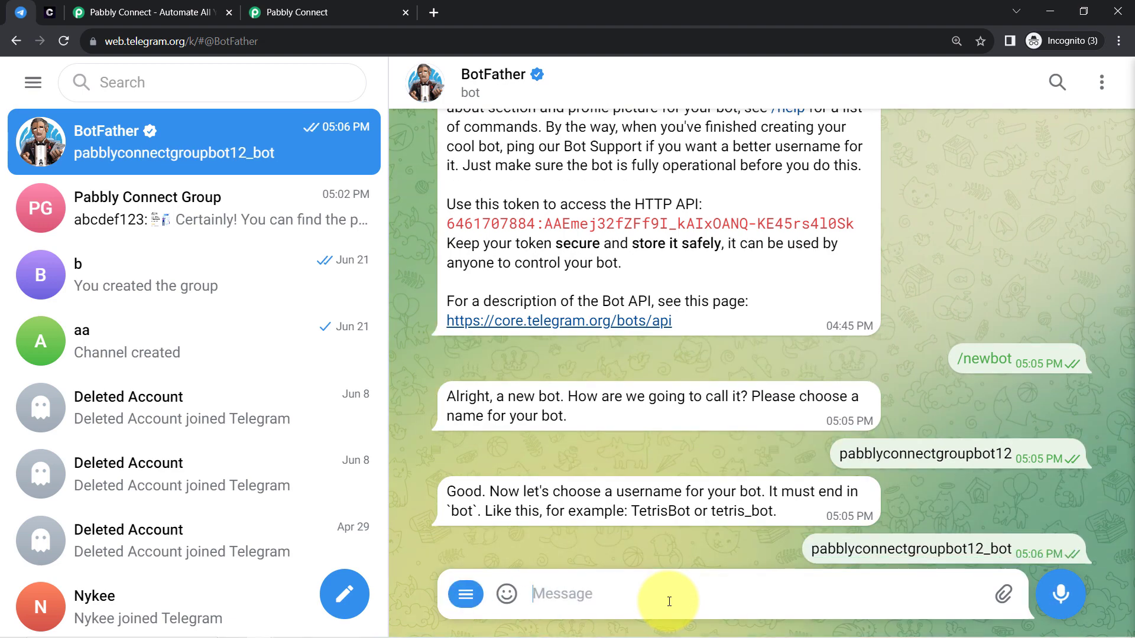
Copy the new bot's API token from BotFather into the Token field in Pabbly Connect and save the connection.
{"action": "left_click_drag", "start_coordinate": [464, 277], "coordinate": [700, 278]}
{"action": "left_click_drag", "start_coordinate": [856, 452], "coordinate": [388, 355]}
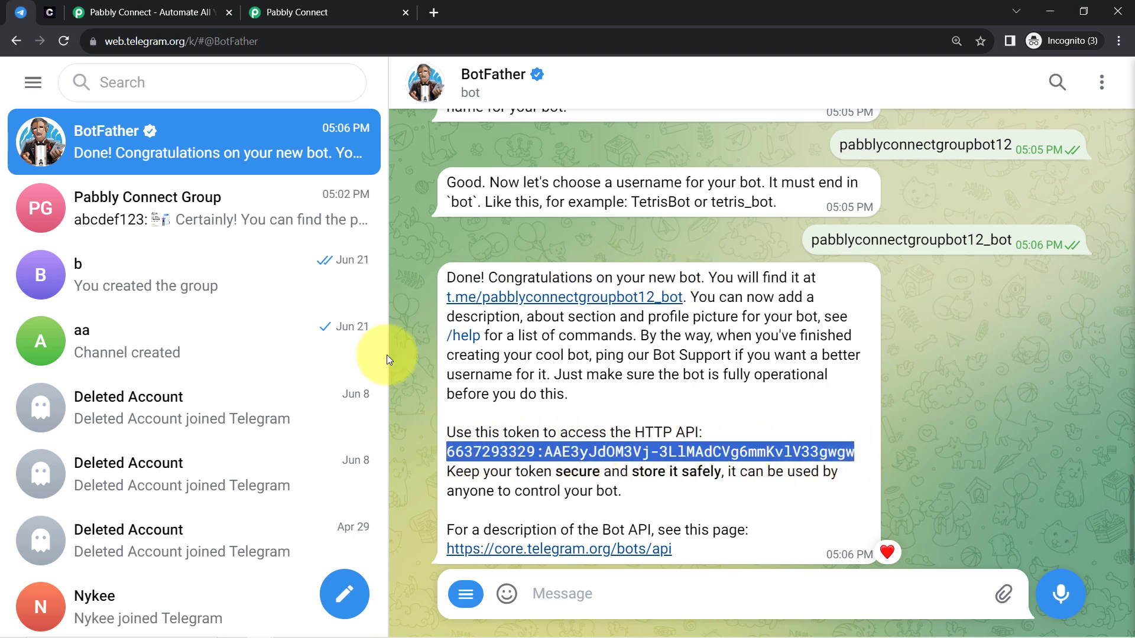
{"action": "left_click", "coordinate": [328, 12]}
{"action": "left_click", "coordinate": [549, 348]}
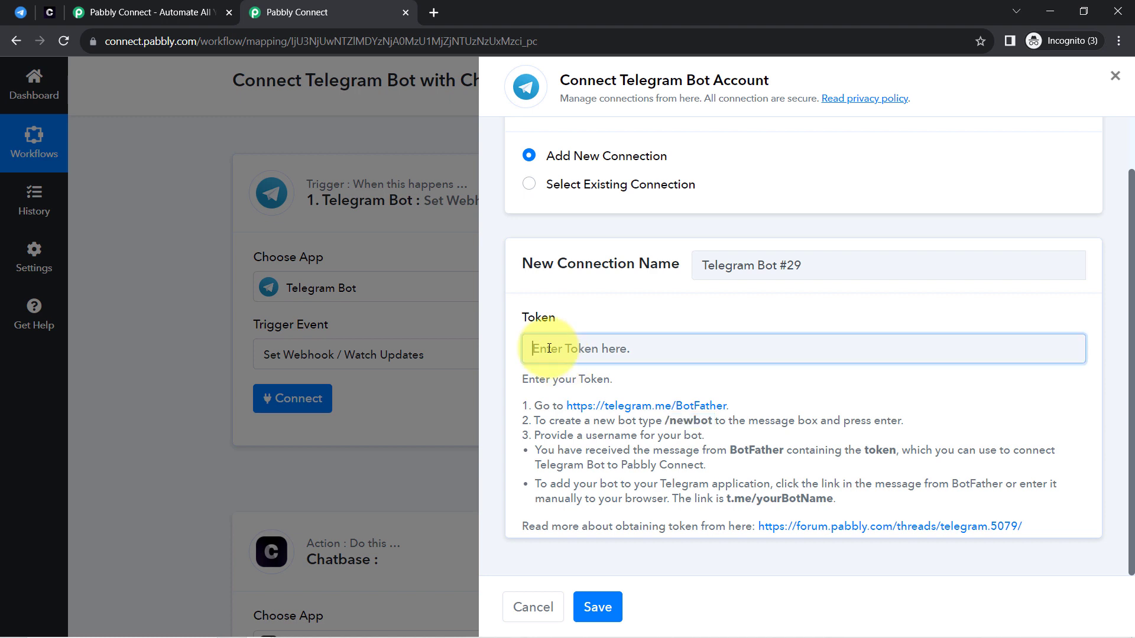
{"action": "left_click", "coordinate": [600, 609]}
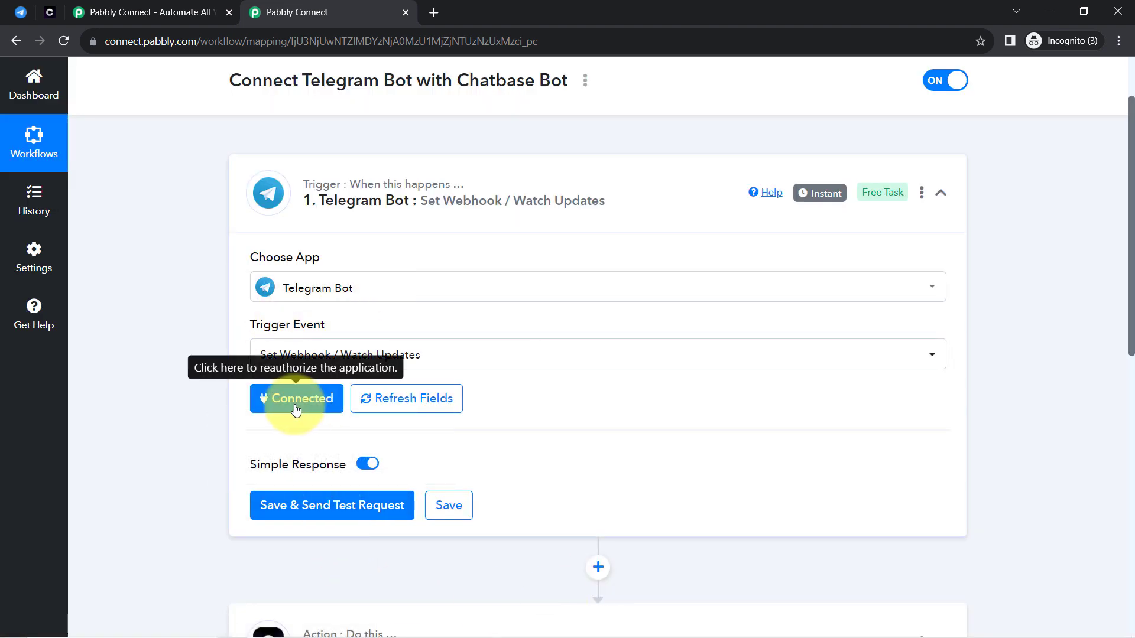
Save the trigger and send its test request, agree to resend it, and read the note about making a test submission.
{"action": "scroll", "coordinate": [1129, 331], "scroll_direction": "down", "scroll_amount": 4}
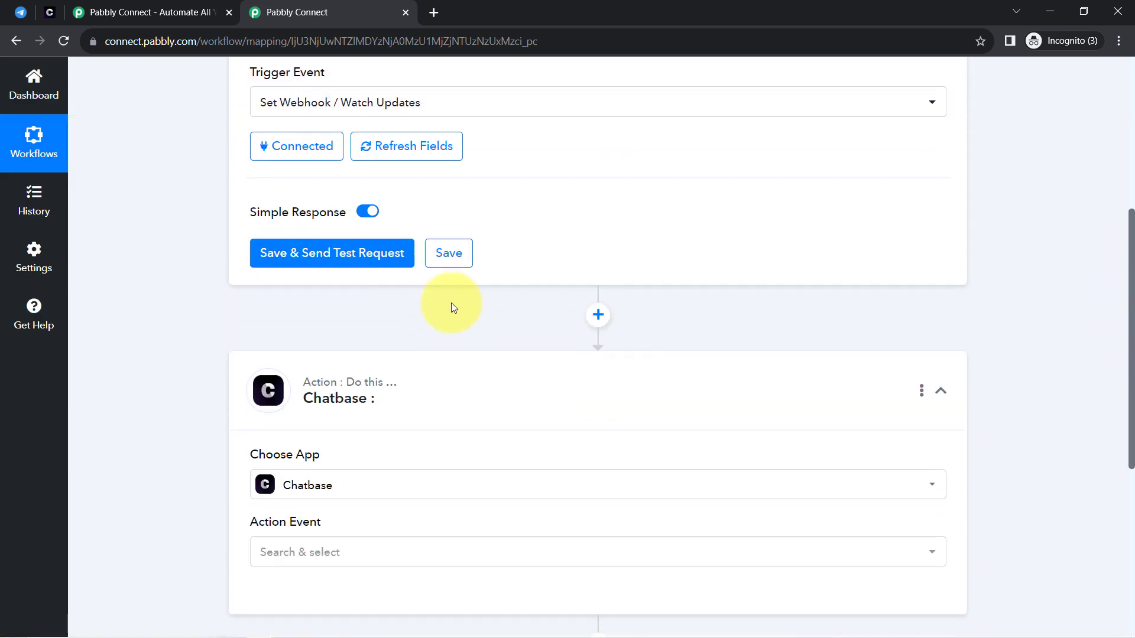
{"action": "left_click", "coordinate": [333, 263]}
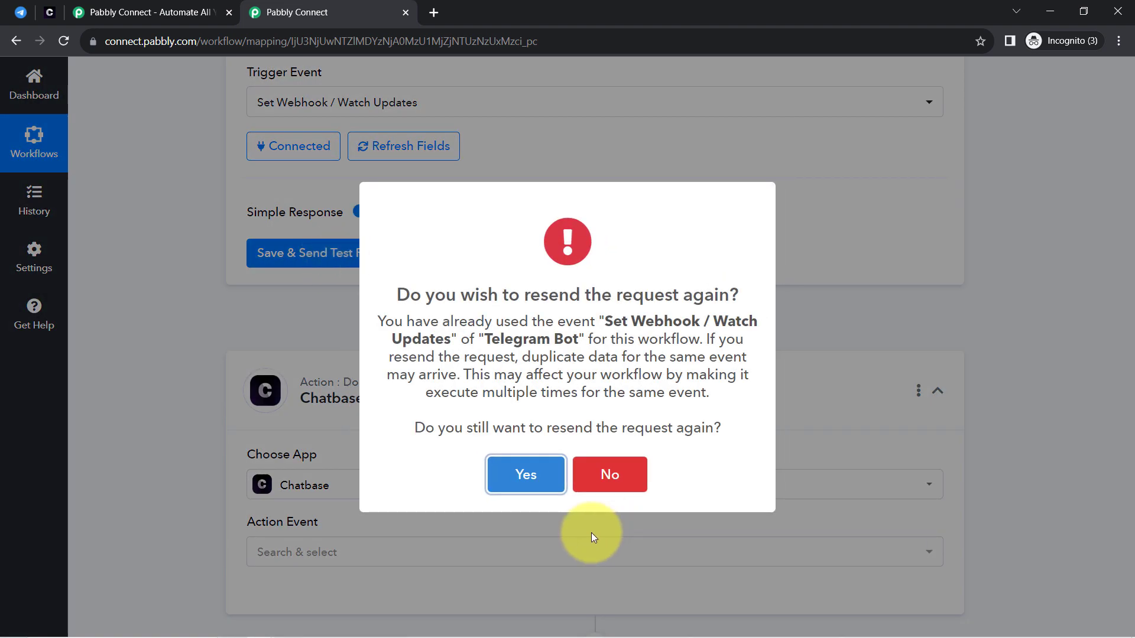
{"action": "left_click", "coordinate": [512, 473]}
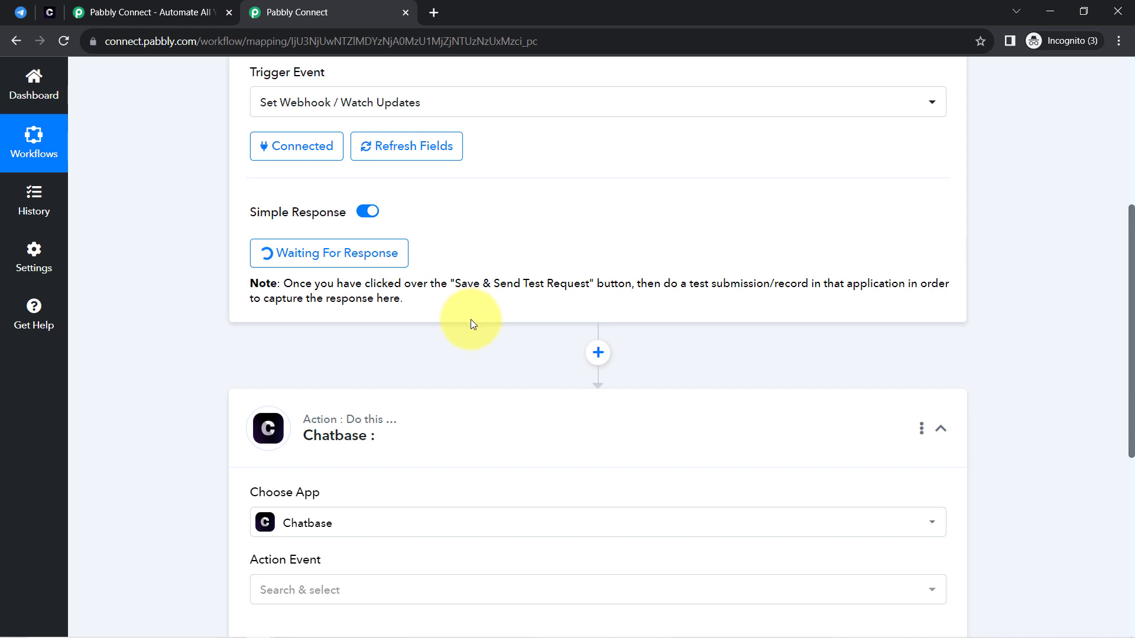
{"action": "left_click_drag", "start_coordinate": [315, 284], "coordinate": [615, 313]}
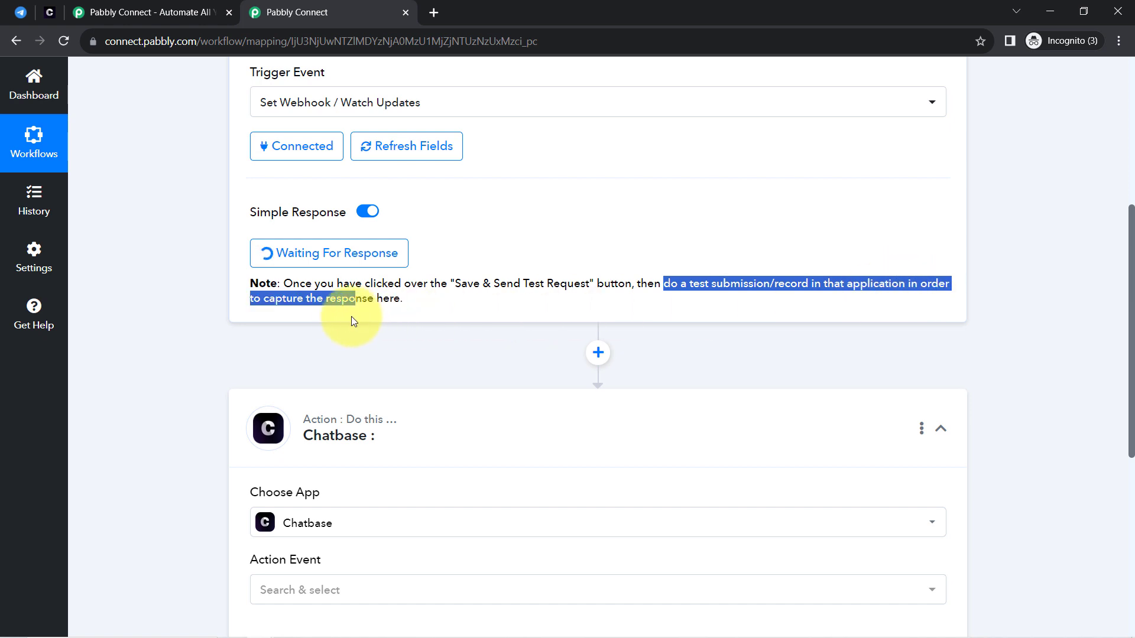
{"action": "left_click_drag", "start_coordinate": [379, 312], "coordinate": [406, 305]}
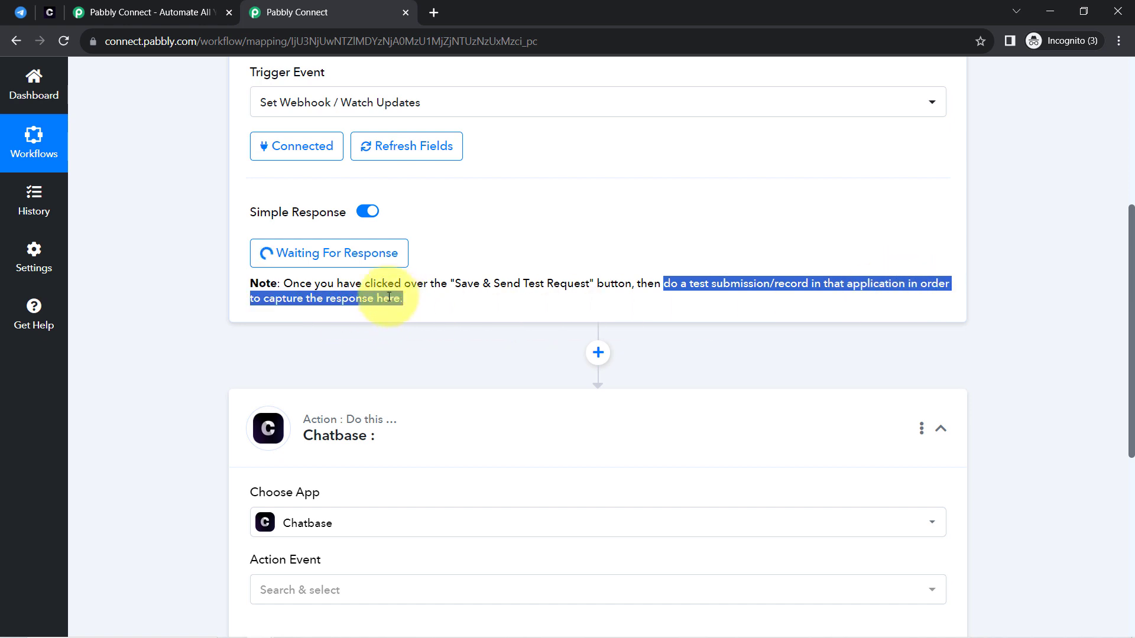
{"action": "left_click", "coordinate": [670, 267]}
{"action": "left_click_drag", "start_coordinate": [681, 284], "coordinate": [774, 285]}
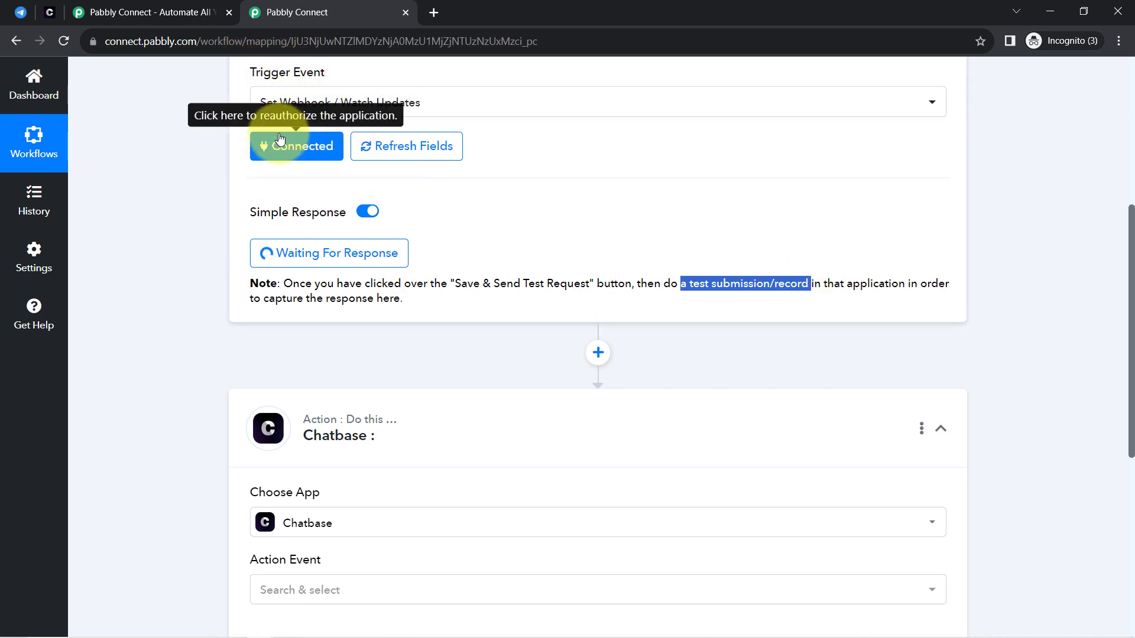
Switch to Telegram Web and review the Pabbly Connect Group chat and BotFather's message about the new bot.
{"action": "left_click", "coordinate": [22, 12]}
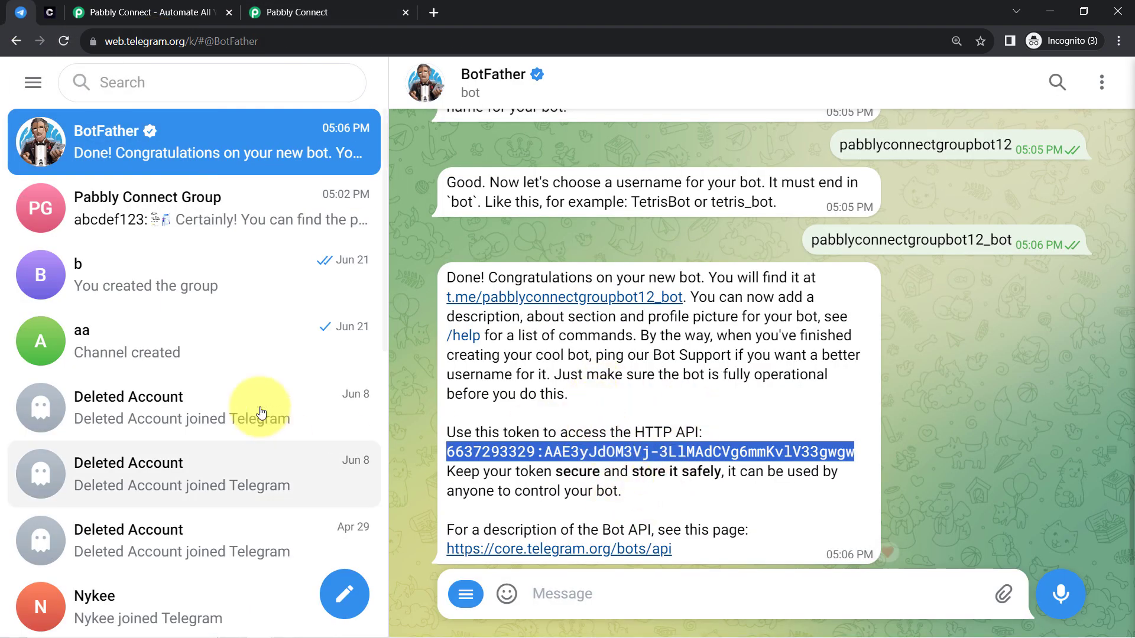
{"action": "left_click", "coordinate": [177, 222]}
{"action": "double_click", "coordinate": [553, 186]}
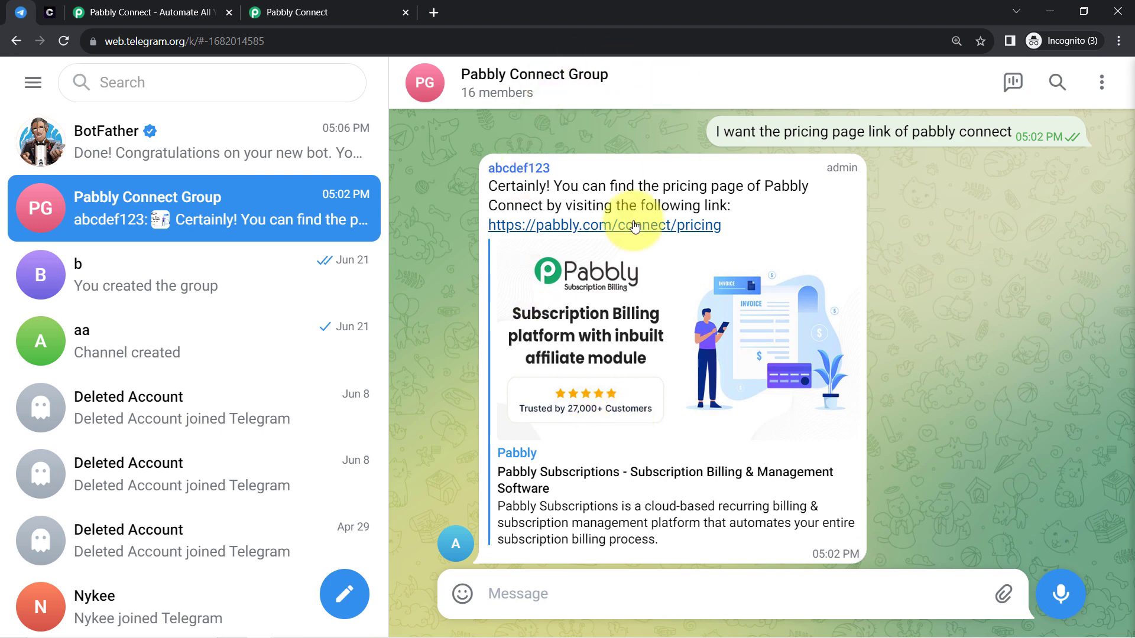
{"action": "double_click", "coordinate": [541, 188]}
{"action": "double_click", "coordinate": [507, 160]}
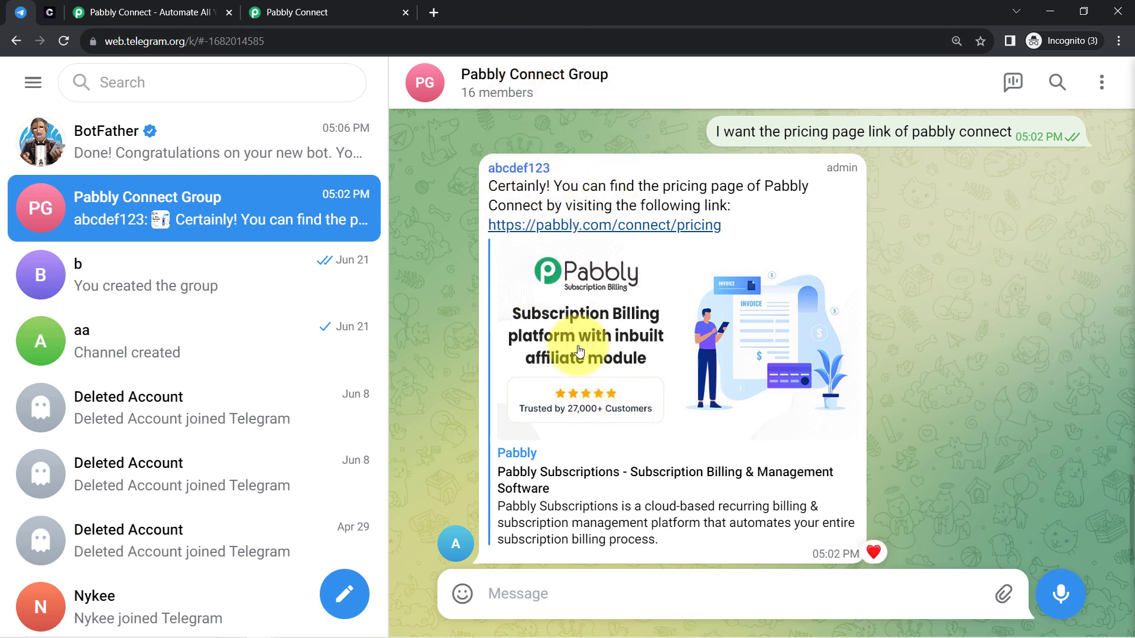
{"action": "left_click", "coordinate": [178, 157]}
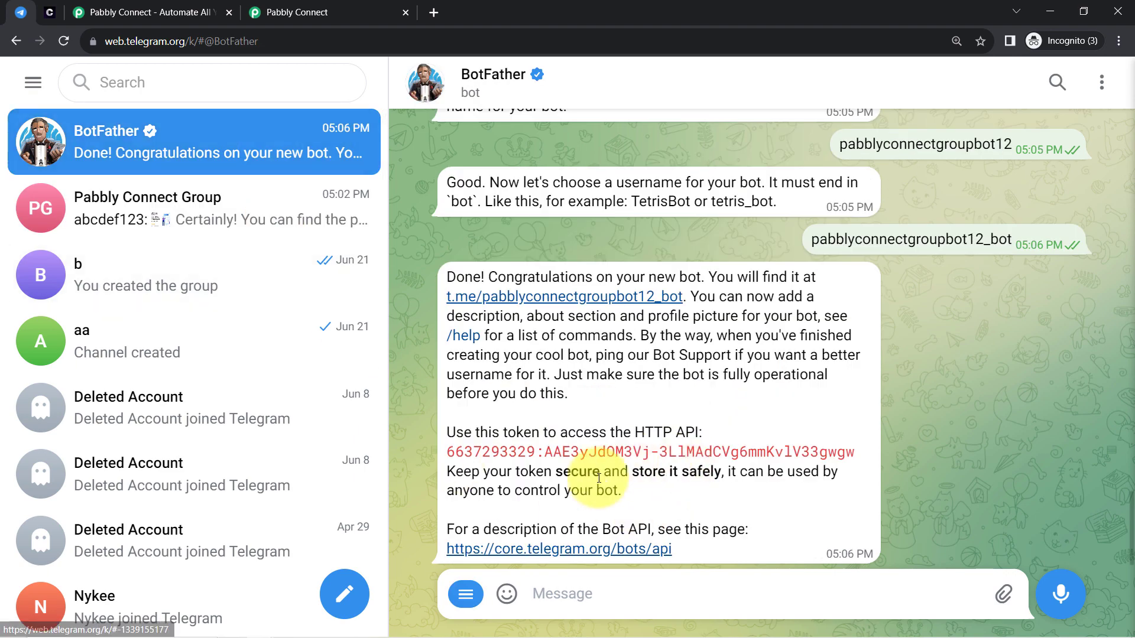
{"action": "left_click", "coordinate": [85, 215]}
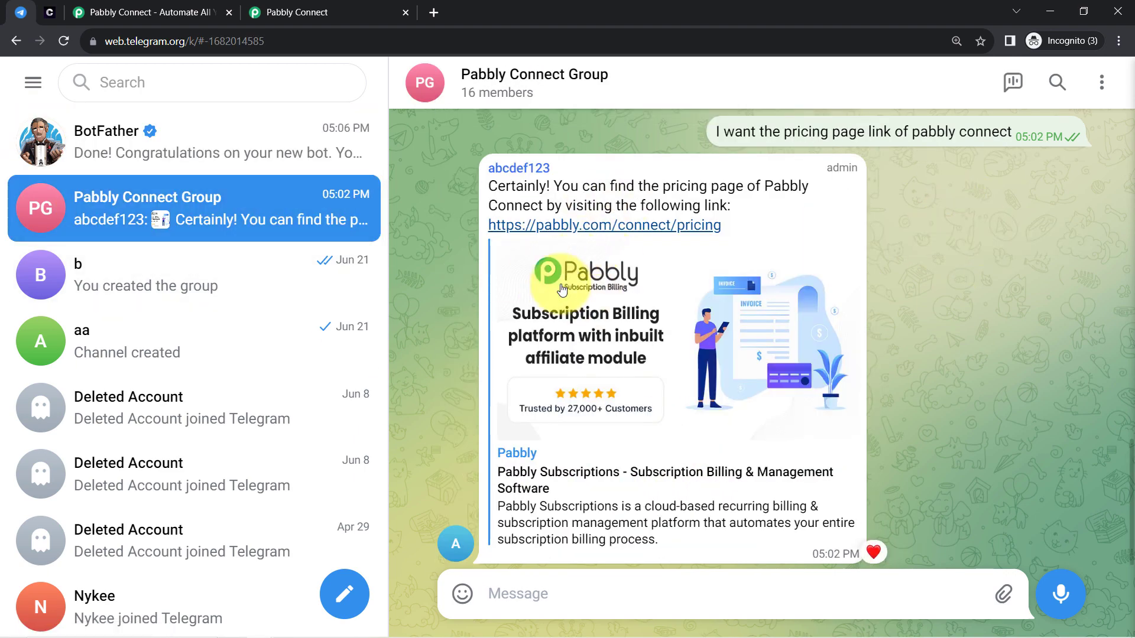
{"action": "left_click", "coordinate": [126, 130]}
{"action": "double_click", "coordinate": [867, 236]}
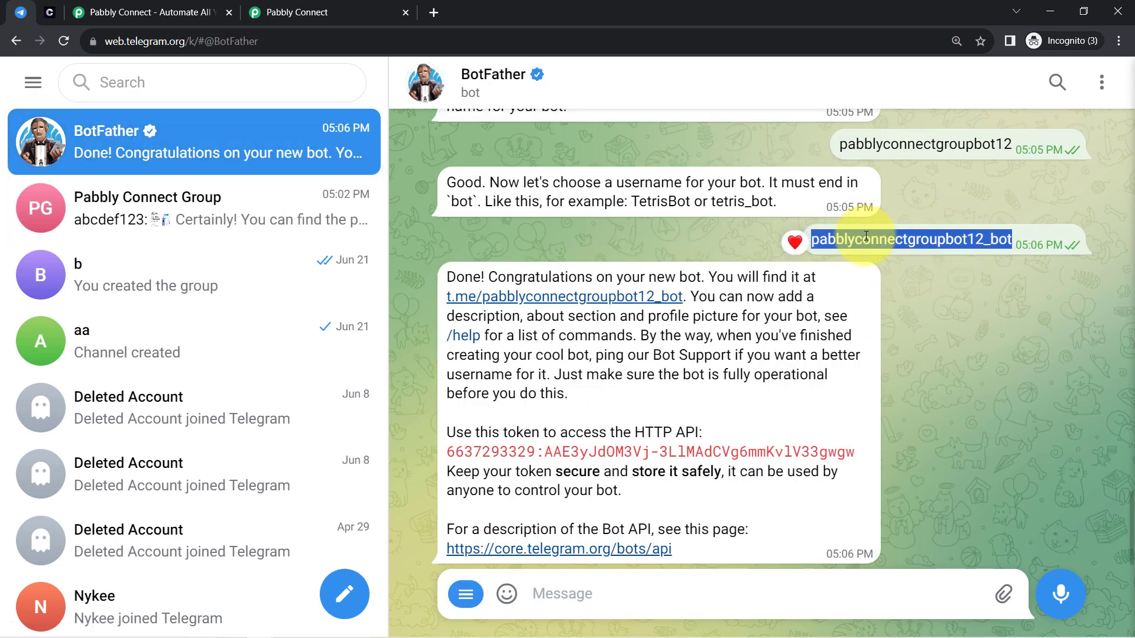
{"action": "left_click", "coordinate": [190, 200]}
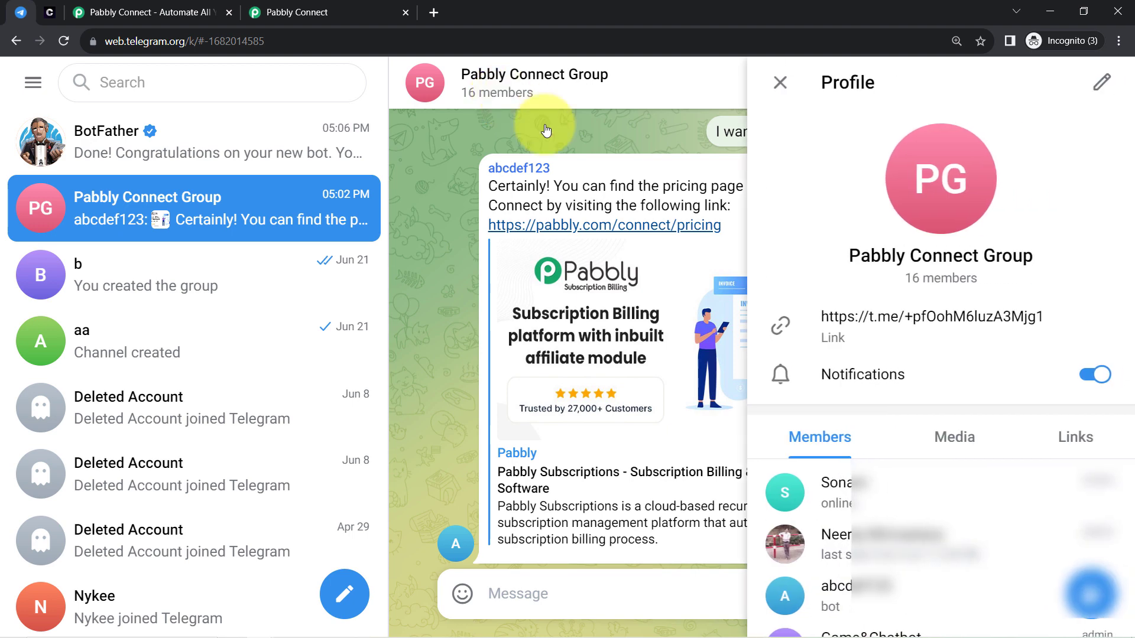
{"action": "left_click", "coordinate": [1090, 595]}
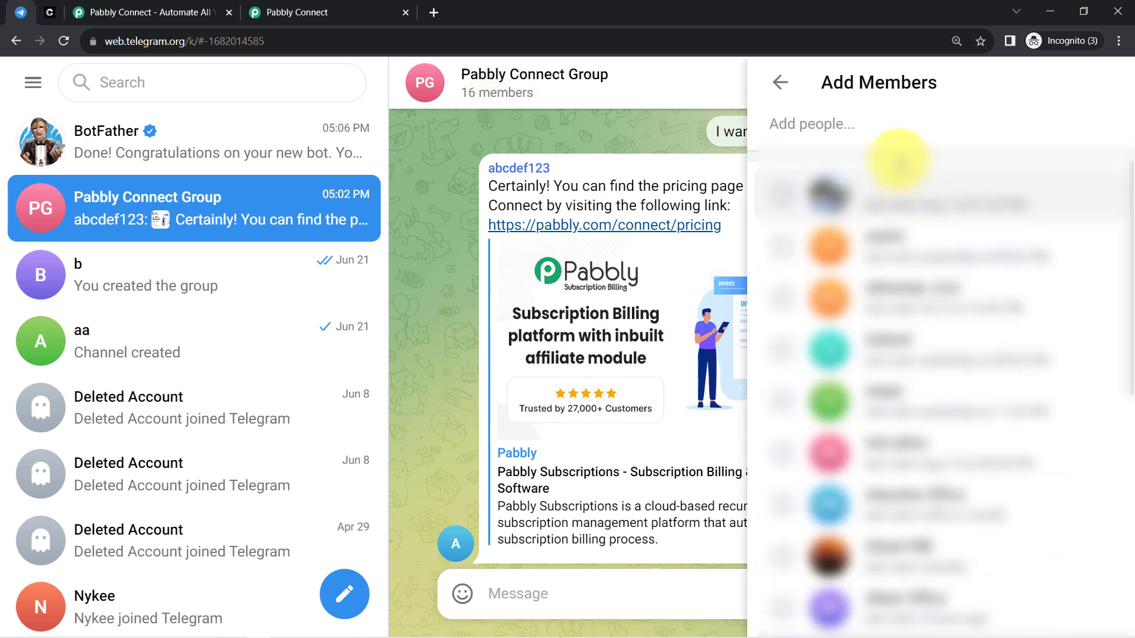
{"action": "key", "text": "ctrl+v"}
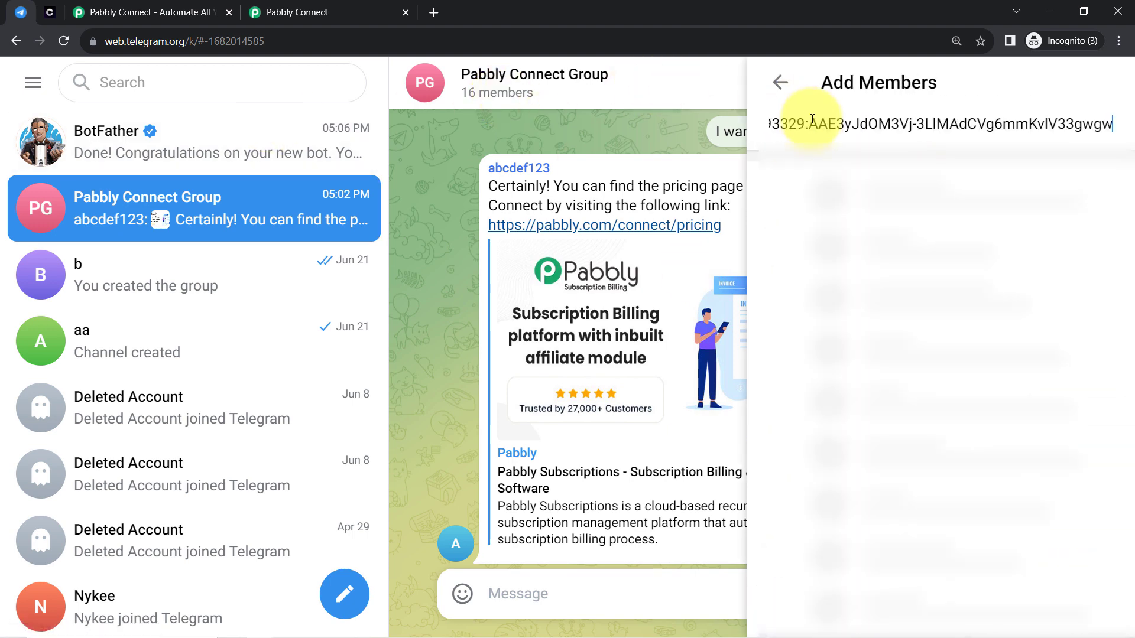
{"action": "key", "text": "ctrl+z"}
{"action": "left_click", "coordinate": [103, 160]}
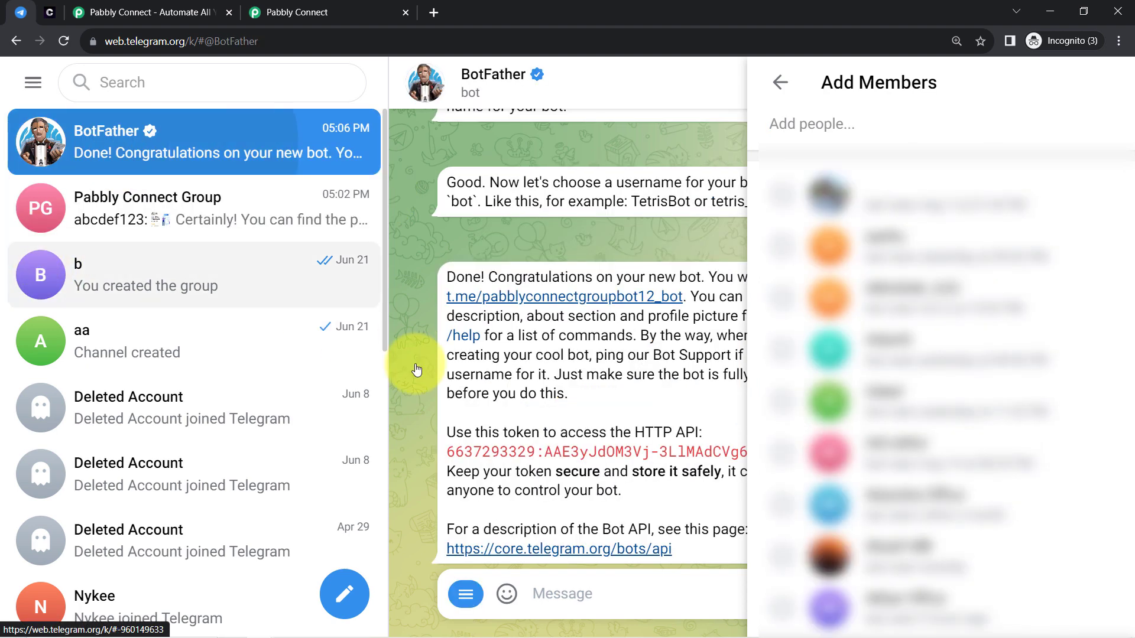
{"action": "left_click", "coordinate": [780, 82]}
{"action": "left_click", "coordinate": [780, 90]}
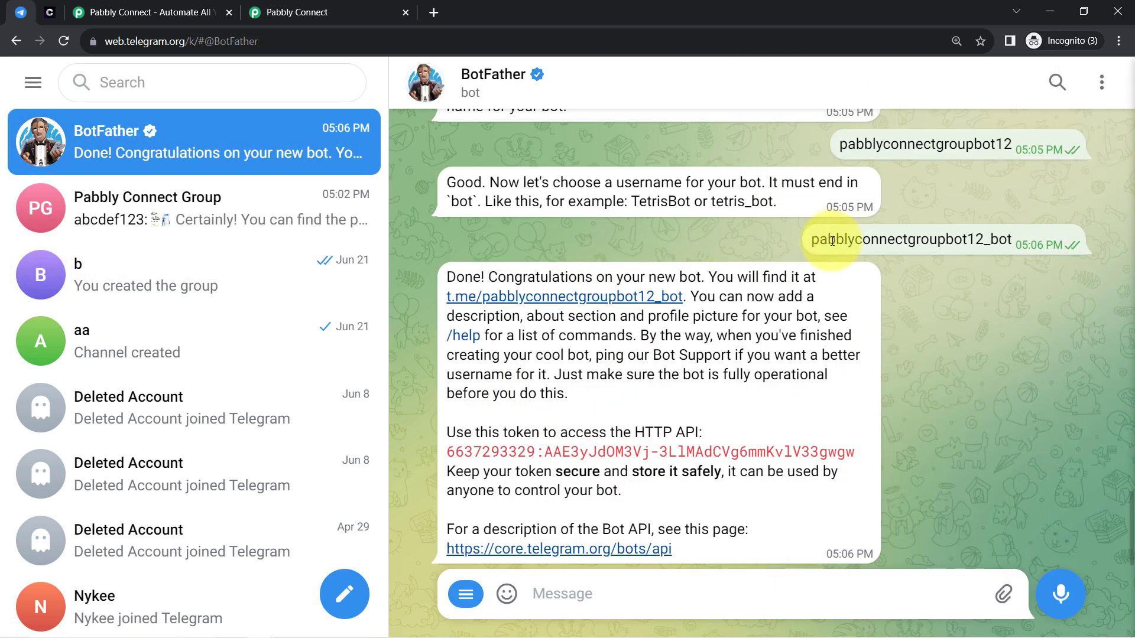
Copy the username pabblyconnectgroupbot12_bot from the BotFather chat and add that bot as a member of Pabbly Connect Group.
{"action": "double_click", "coordinate": [835, 242]}
{"action": "key", "text": "ctrl+c"}
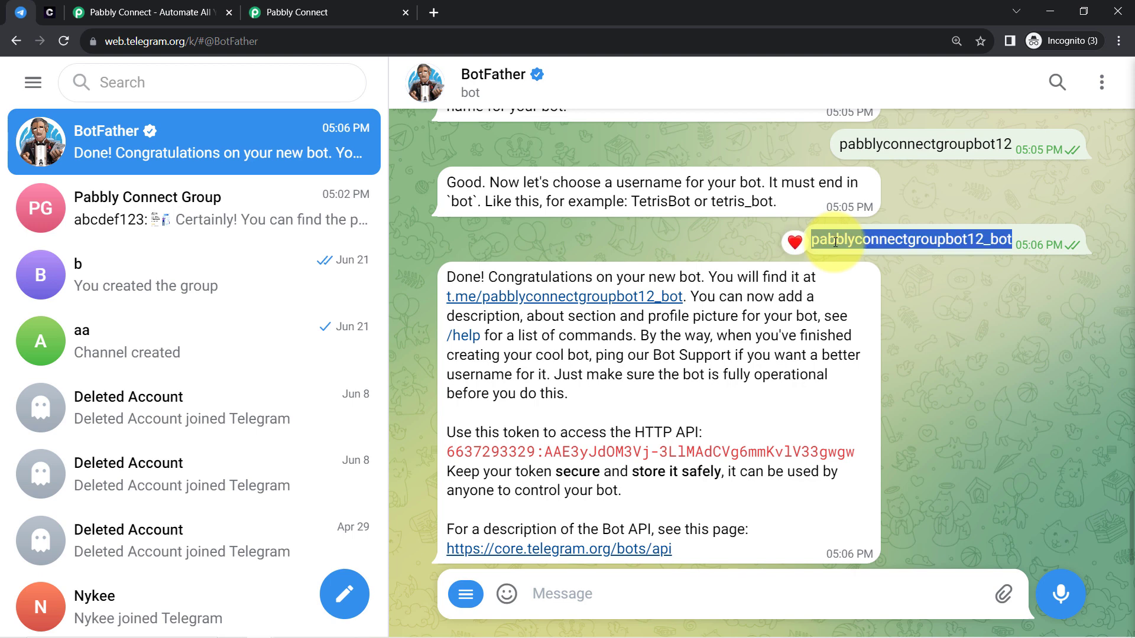
{"action": "left_click", "coordinate": [118, 204]}
{"action": "left_click", "coordinate": [478, 88]}
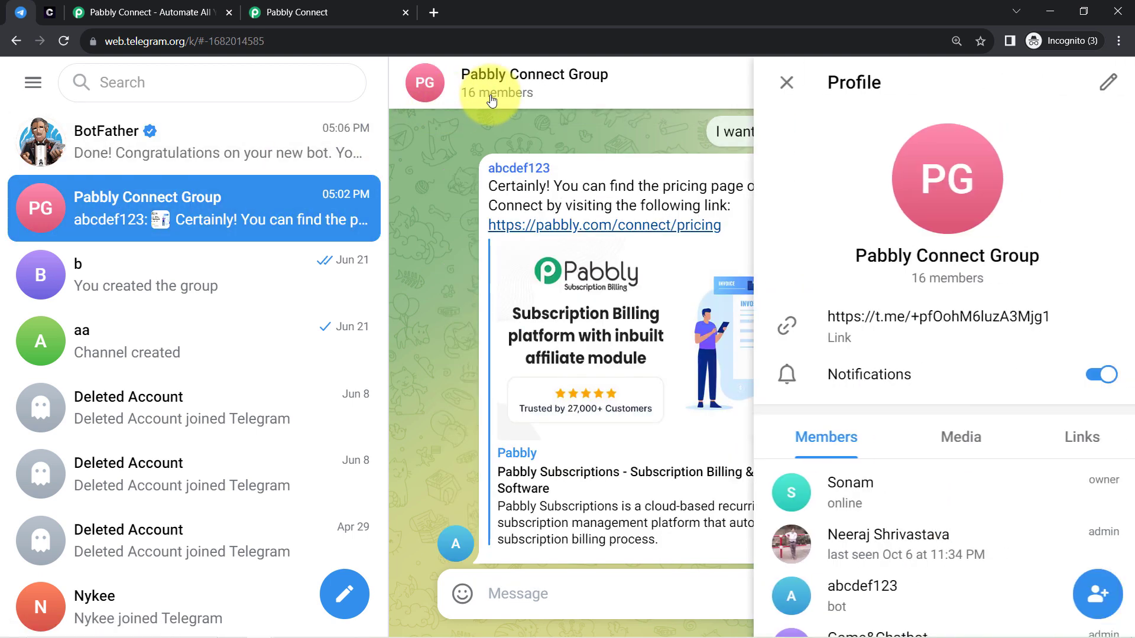
{"action": "left_click", "coordinate": [1091, 593]}
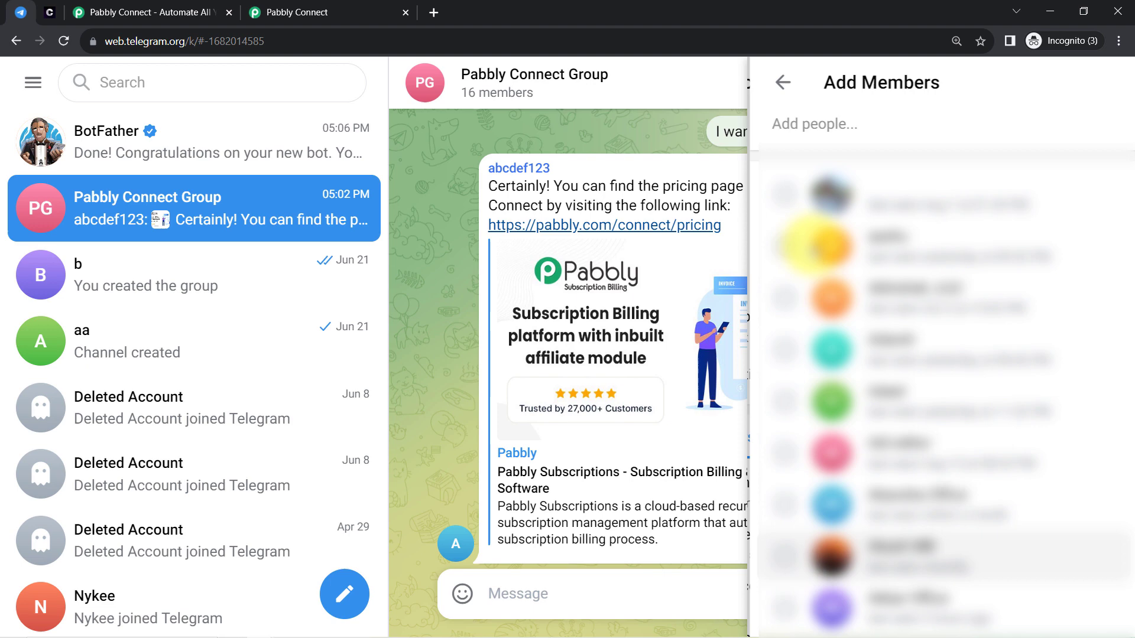
{"action": "left_click", "coordinate": [822, 124]}
{"action": "key", "text": "ctrl+v"}
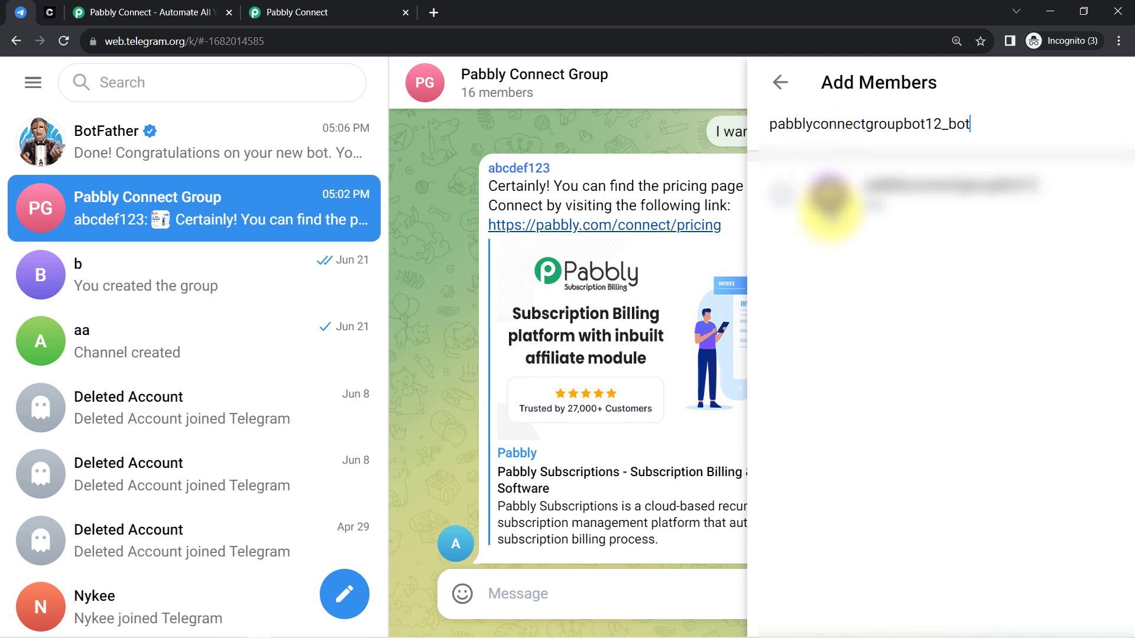
{"action": "left_click", "coordinate": [779, 197]}
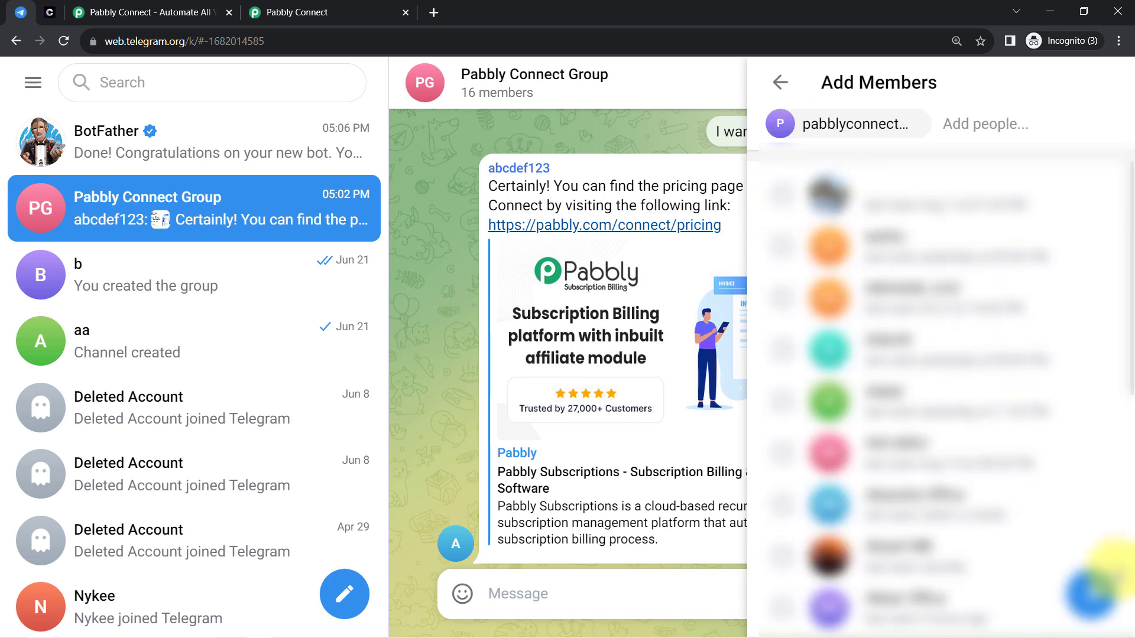
{"action": "left_click", "coordinate": [1094, 591]}
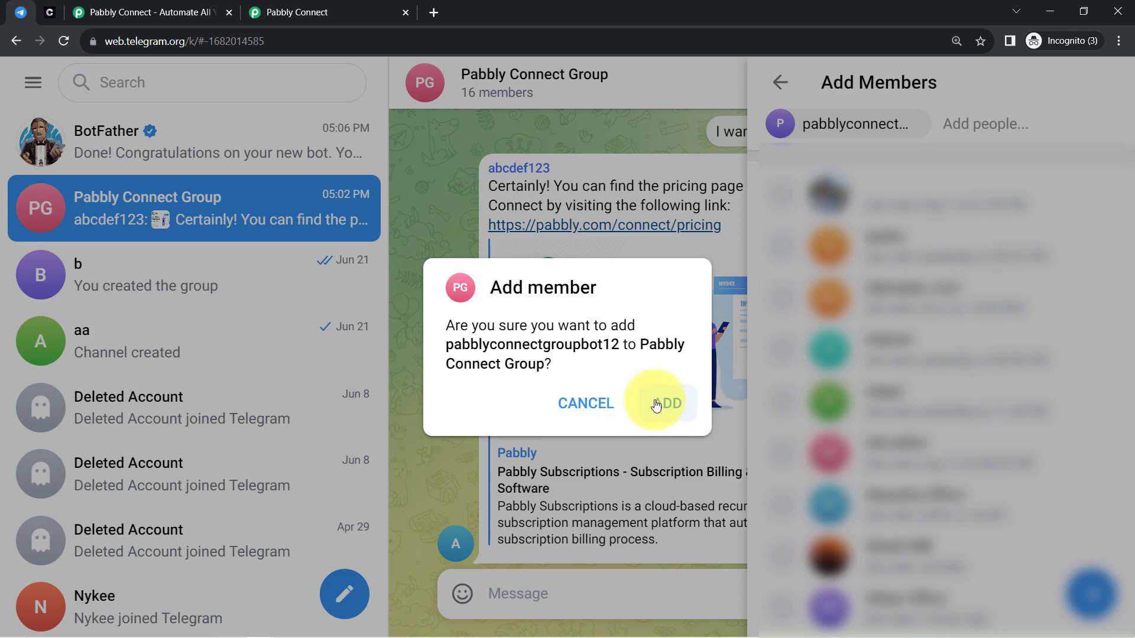
{"action": "left_click", "coordinate": [662, 403]}
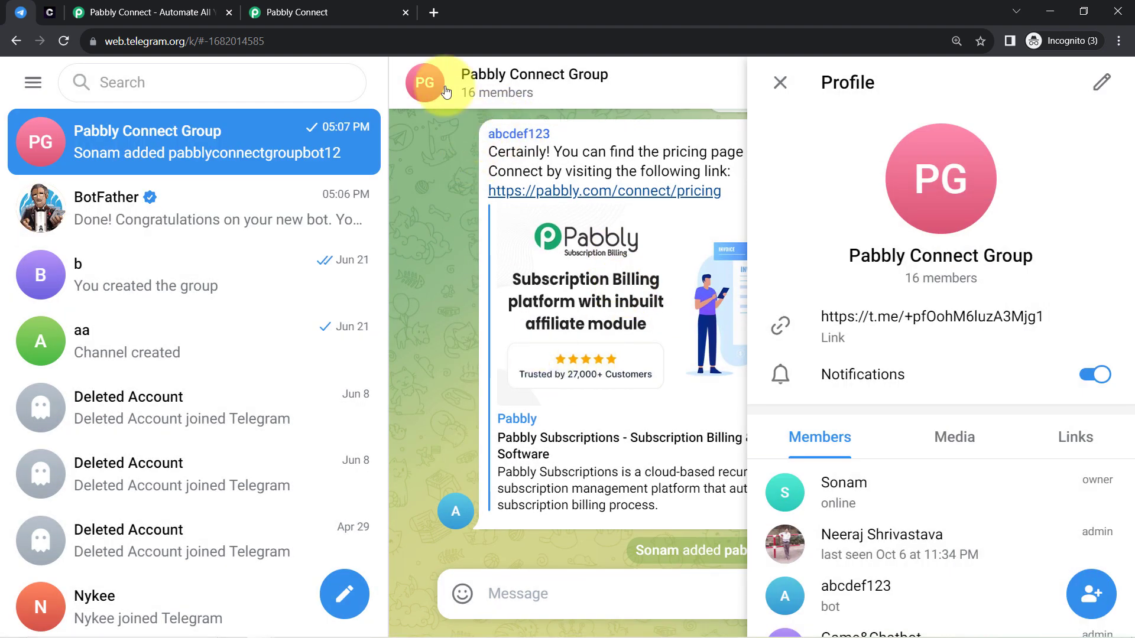
{"action": "left_click", "coordinate": [777, 83]}
Reload Telegram and examine the member list of Pabbly Connect Group for the new bot and its admin role.
{"action": "left_click", "coordinate": [63, 41]}
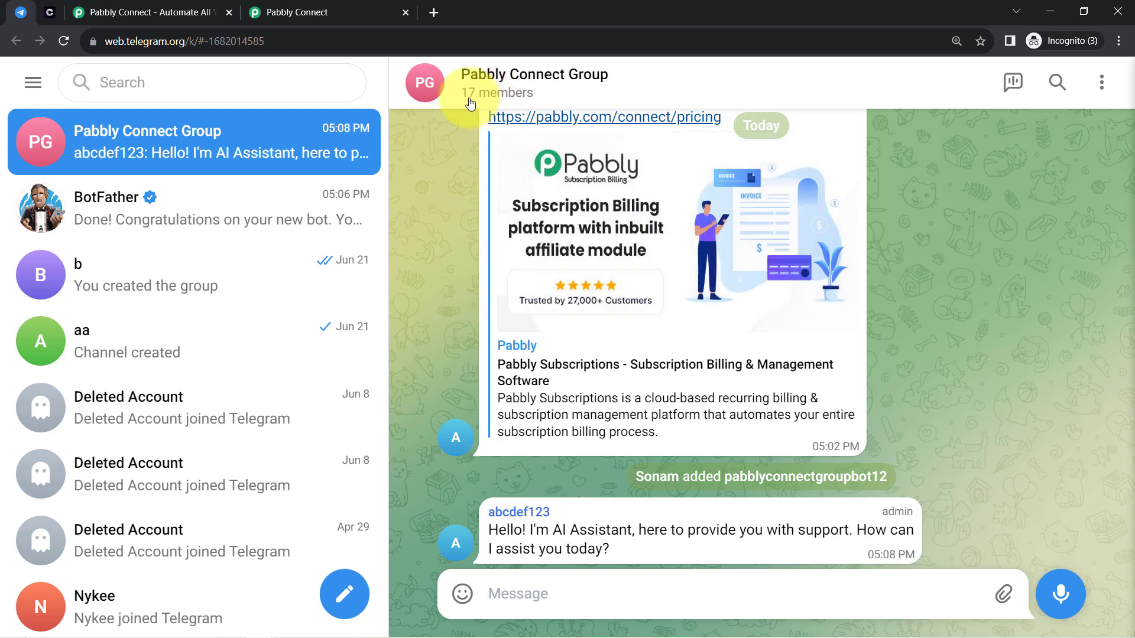
{"action": "double_click", "coordinate": [558, 547]}
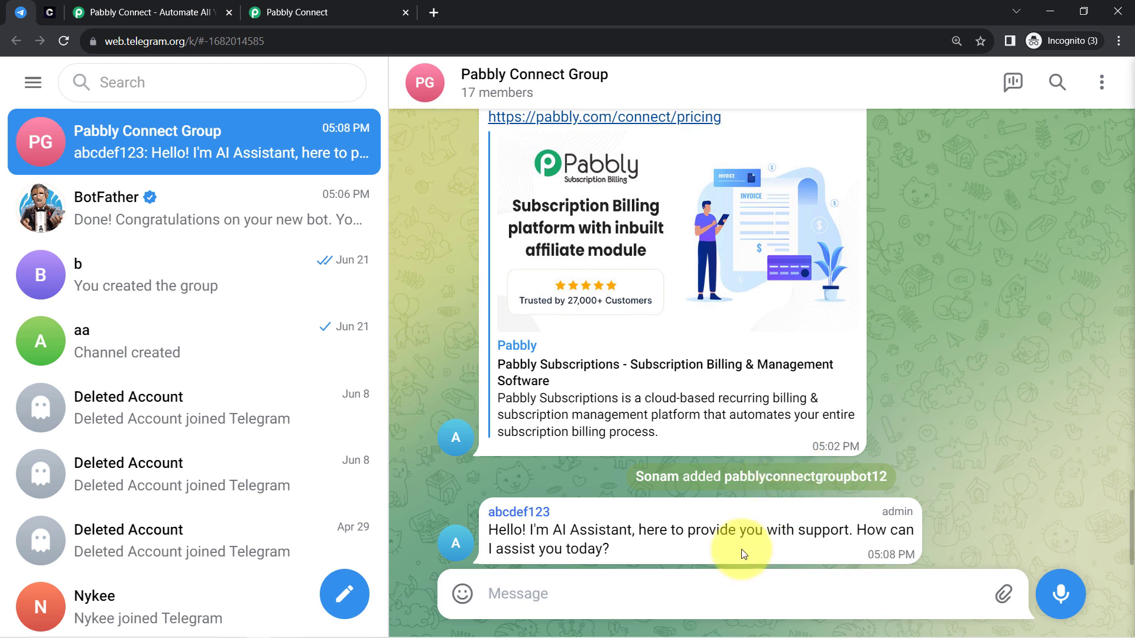
{"action": "double_click", "coordinate": [768, 389]}
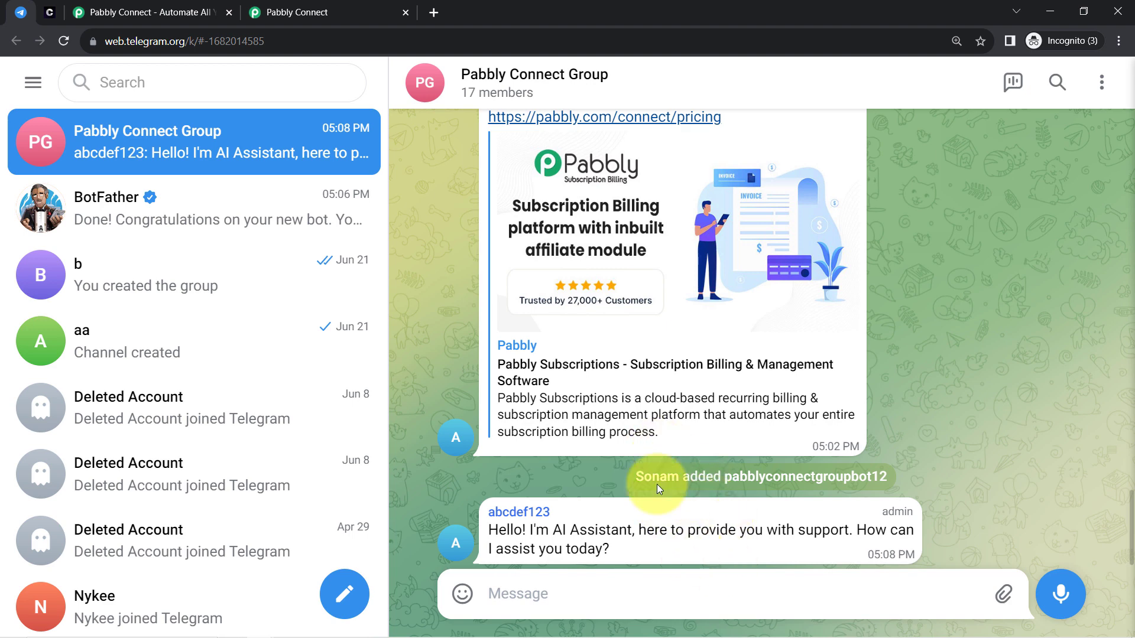
{"action": "left_click", "coordinate": [495, 99]}
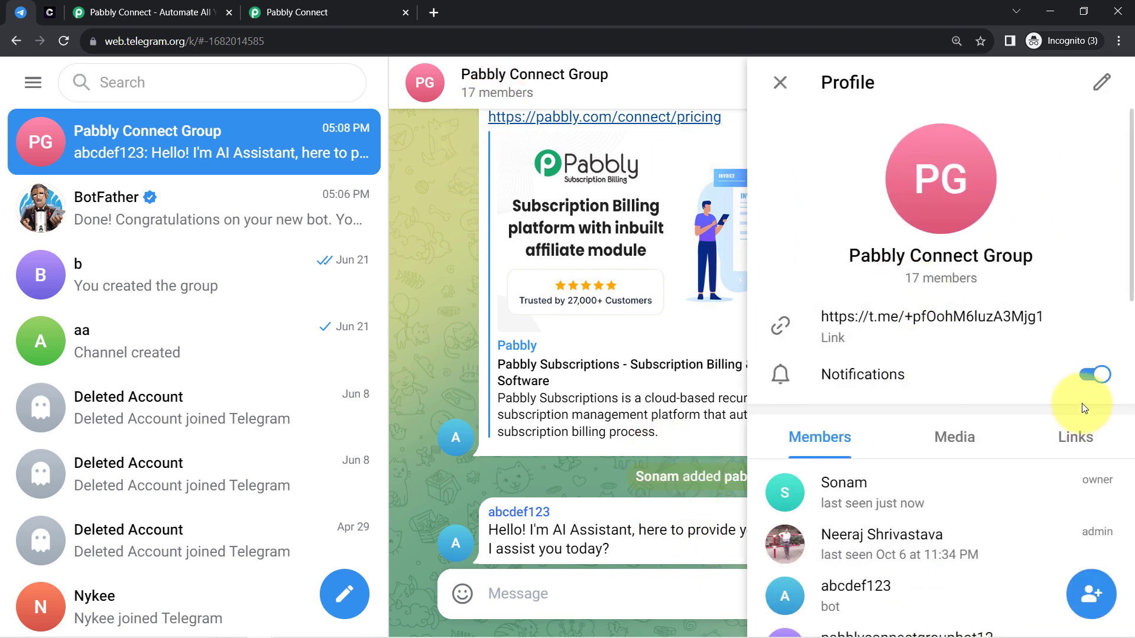
{"action": "scroll", "coordinate": [996, 539], "scroll_direction": "down", "scroll_amount": 5}
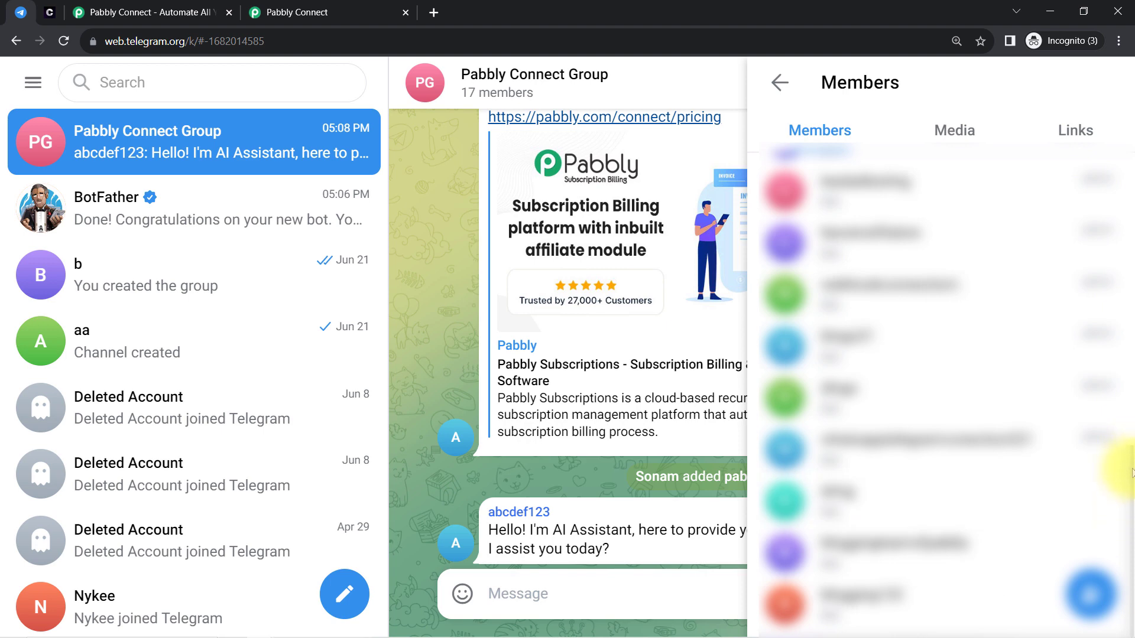
{"action": "scroll", "coordinate": [1115, 379], "scroll_direction": "up", "scroll_amount": 5}
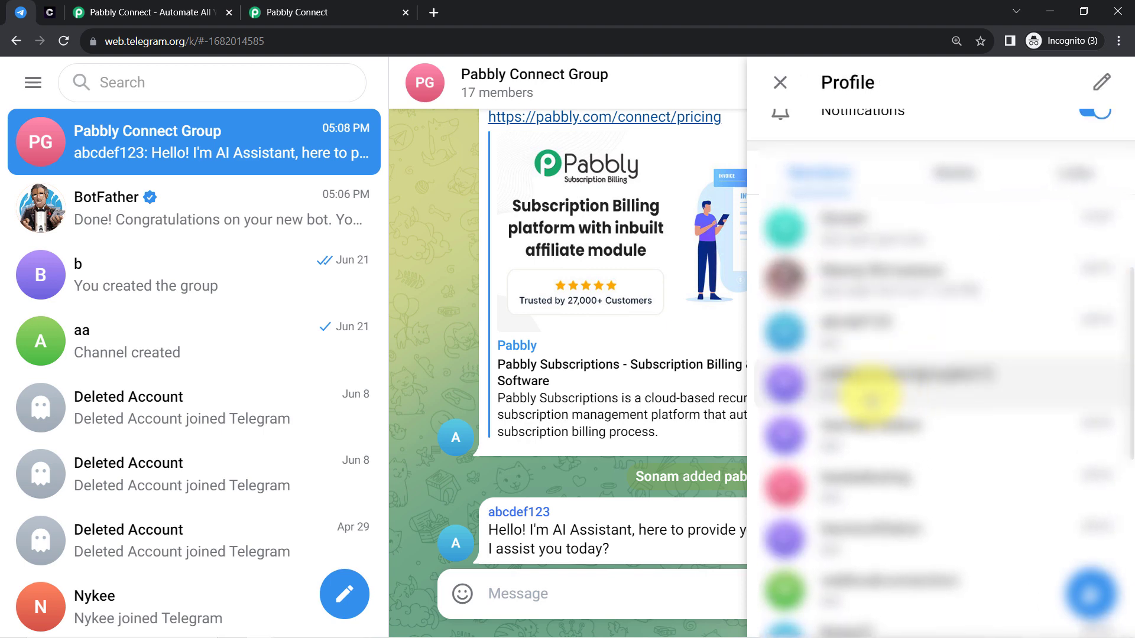
{"action": "left_click", "coordinate": [64, 41]}
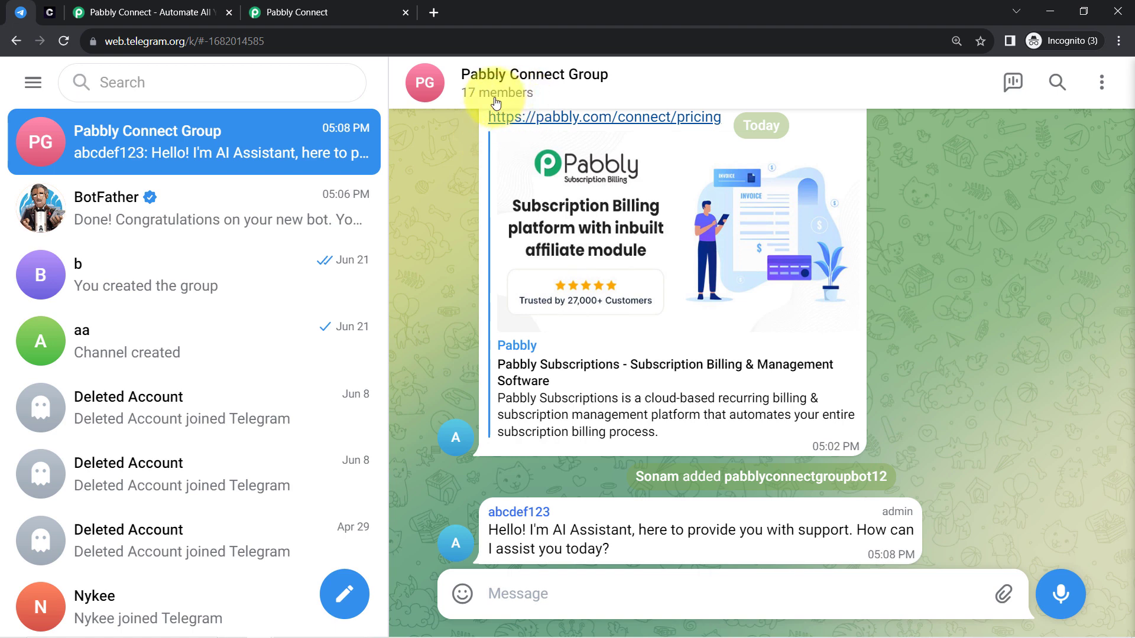
{"action": "left_click", "coordinate": [495, 102]}
{"action": "scroll", "coordinate": [933, 520], "scroll_direction": "down", "scroll_amount": 2}
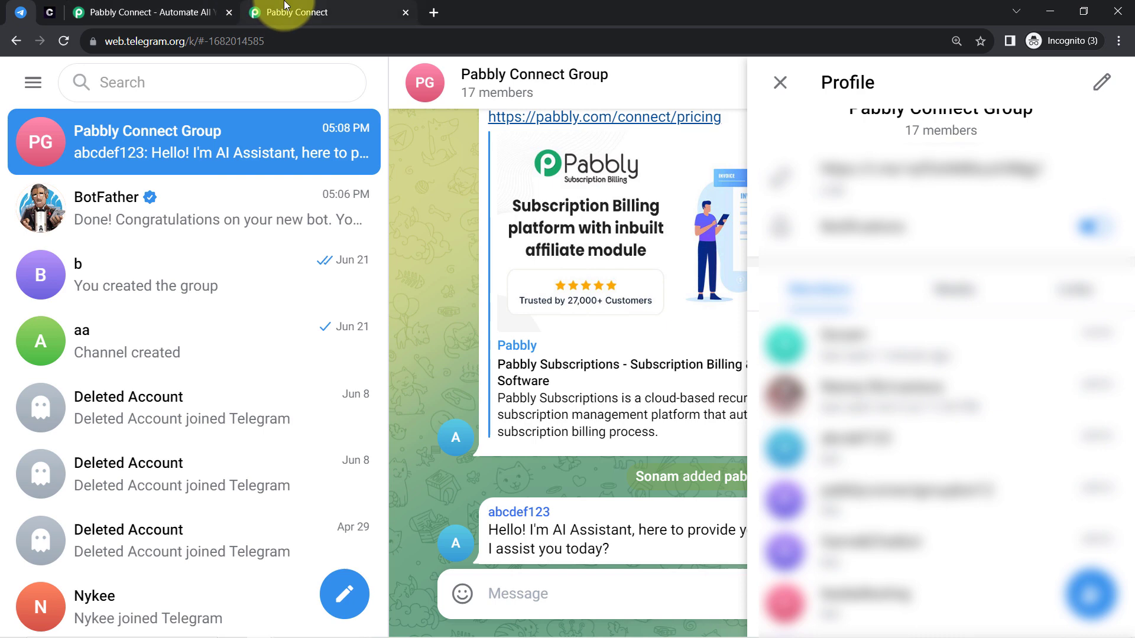
Switch to the Pabbly Connect workflow and start re-capturing the webhook response for the Telegram trigger.
{"action": "left_click", "coordinate": [298, 12]}
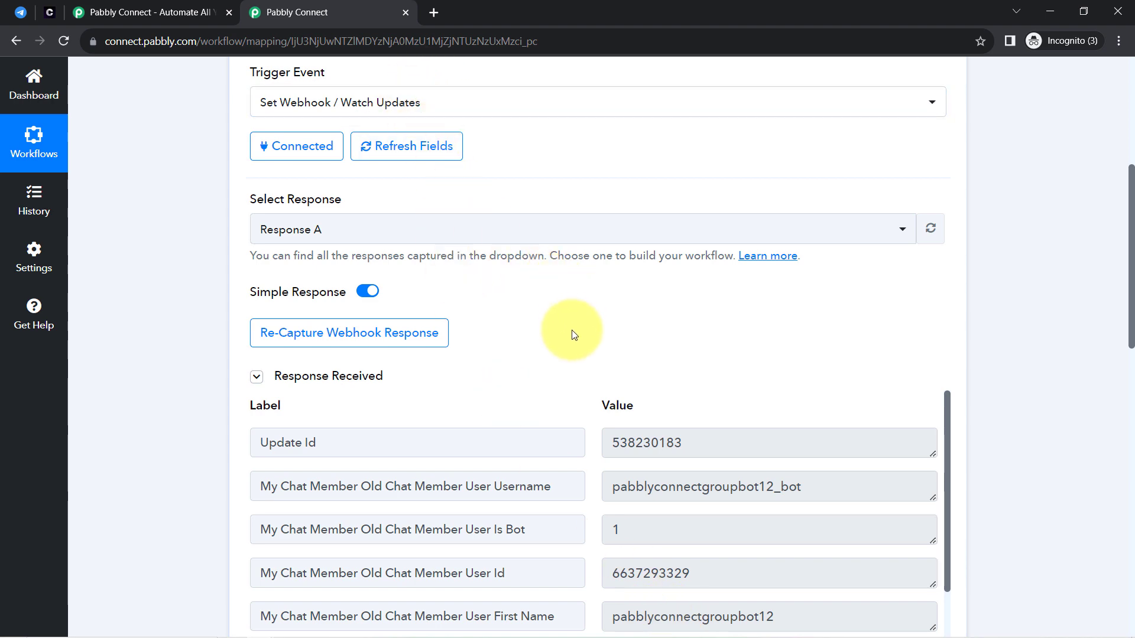
{"action": "left_click", "coordinate": [308, 334]}
{"action": "left_click", "coordinate": [518, 448]}
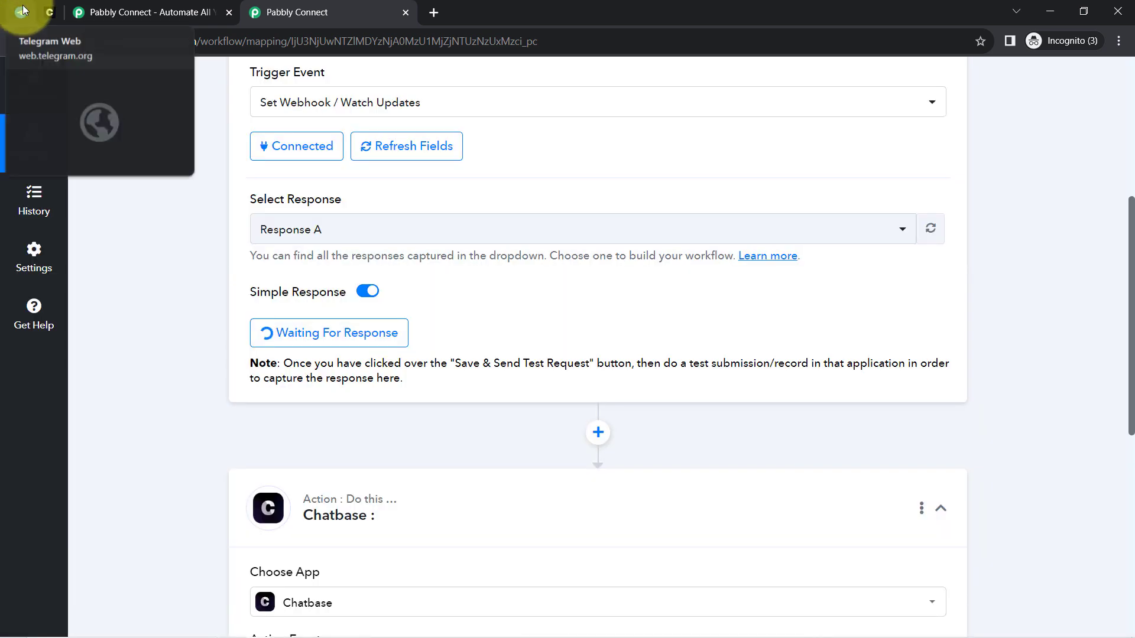
Return to Telegram and send the test messages "Hello" and "I have a question" in Pabbly Connect Group, reading the reply between them.
{"action": "left_click", "coordinate": [24, 10]}
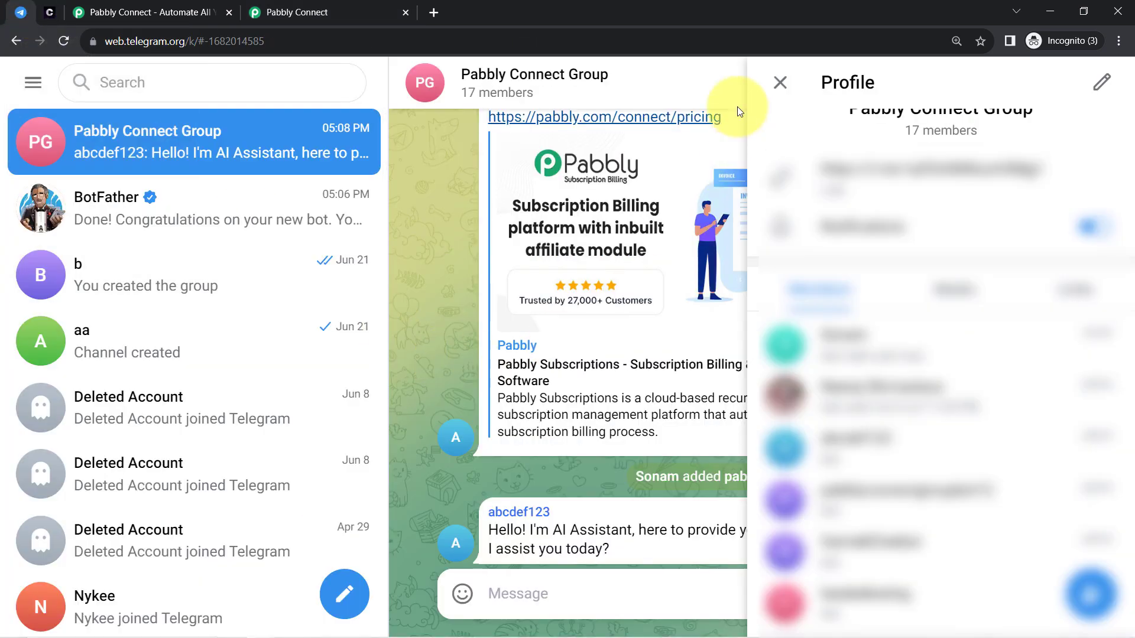
{"action": "left_click", "coordinate": [779, 83]}
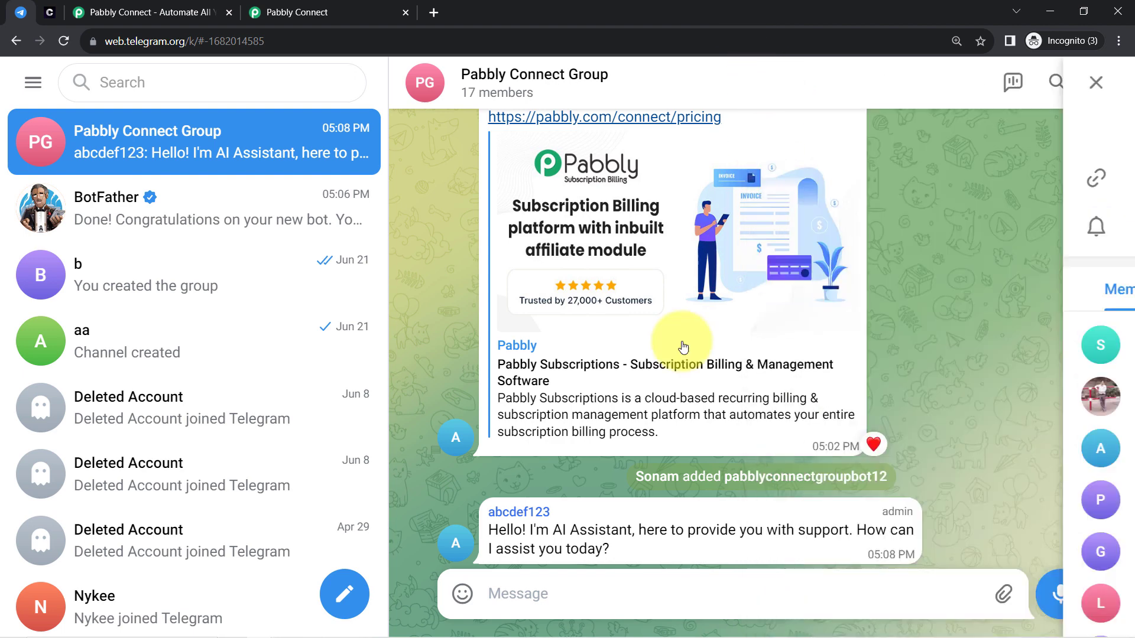
{"action": "left_click", "coordinate": [566, 583]}
{"action": "type", "text": "Hello"}
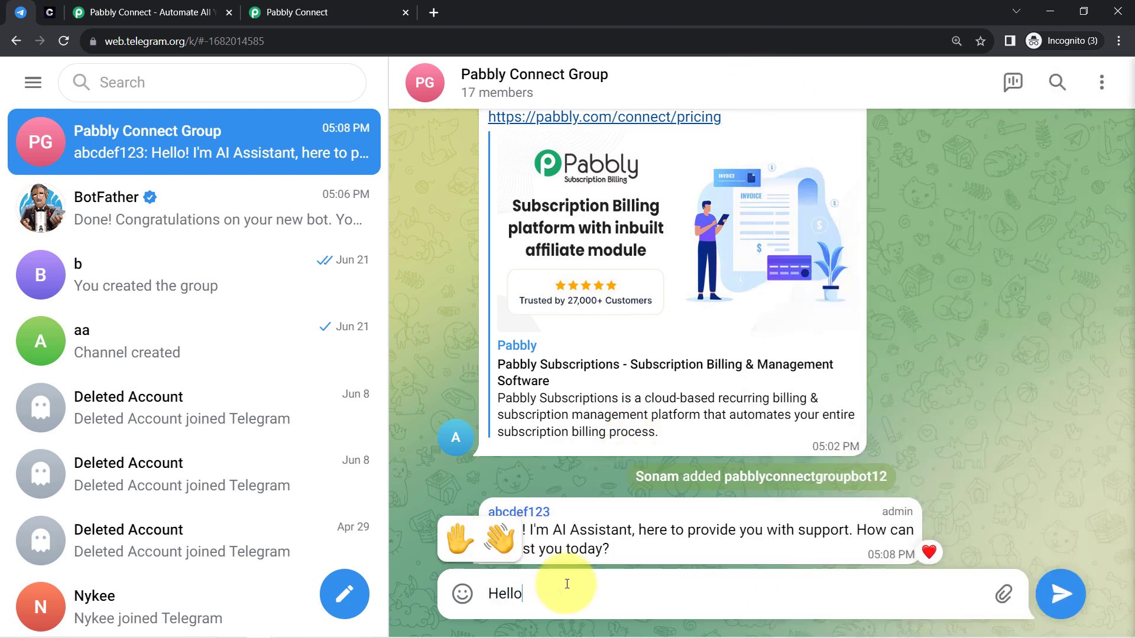
{"action": "key", "text": "Return"}
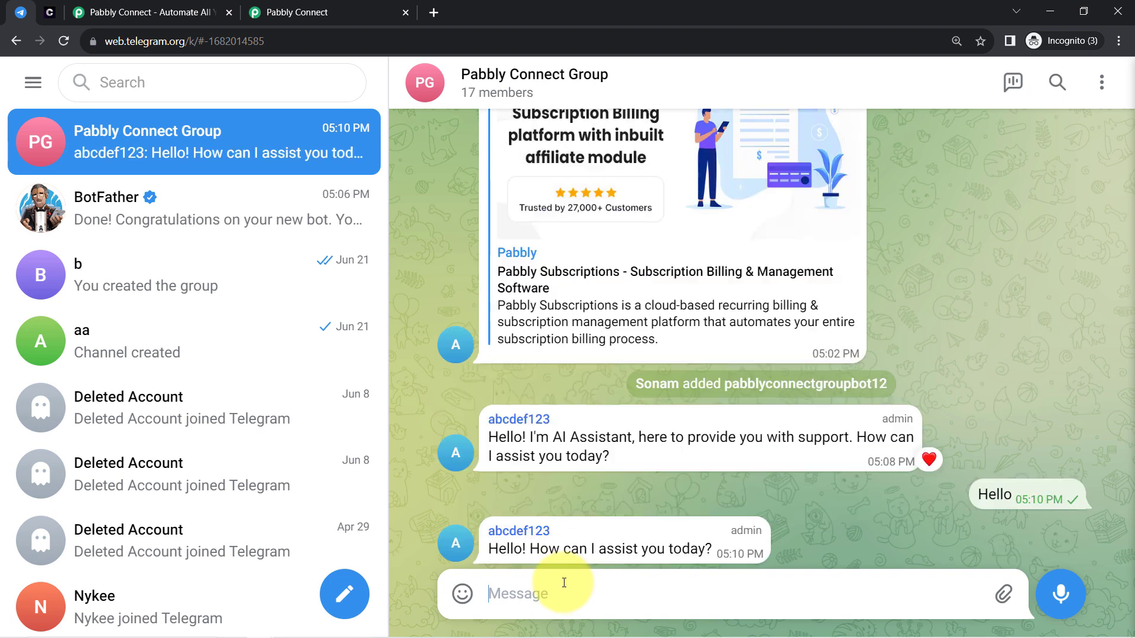
{"action": "left_click_drag", "start_coordinate": [498, 549], "coordinate": [692, 547]}
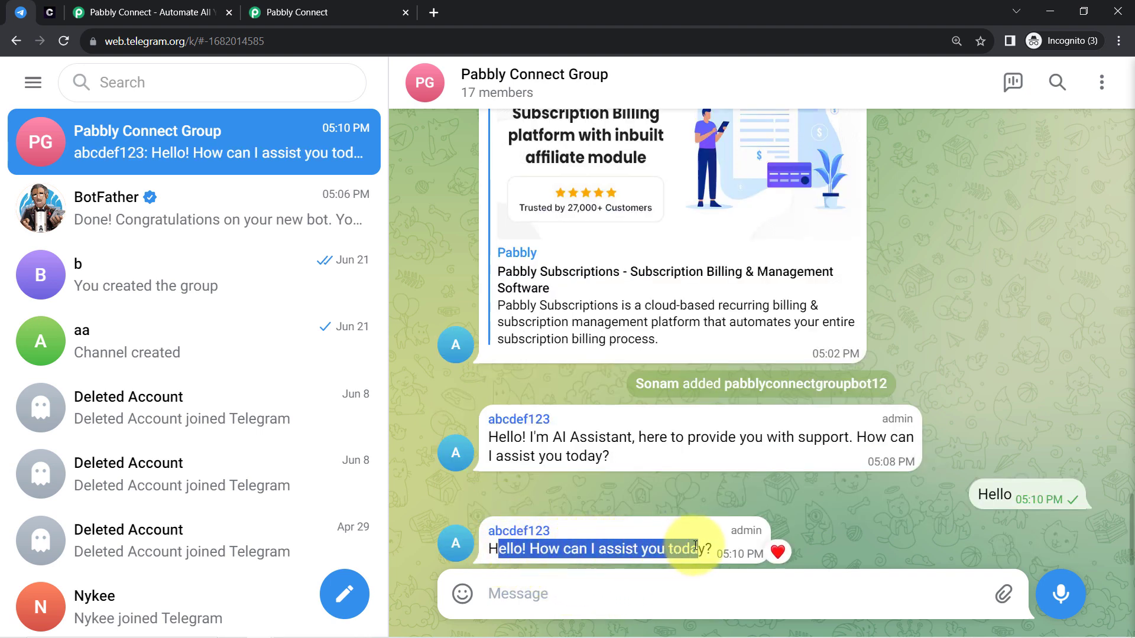
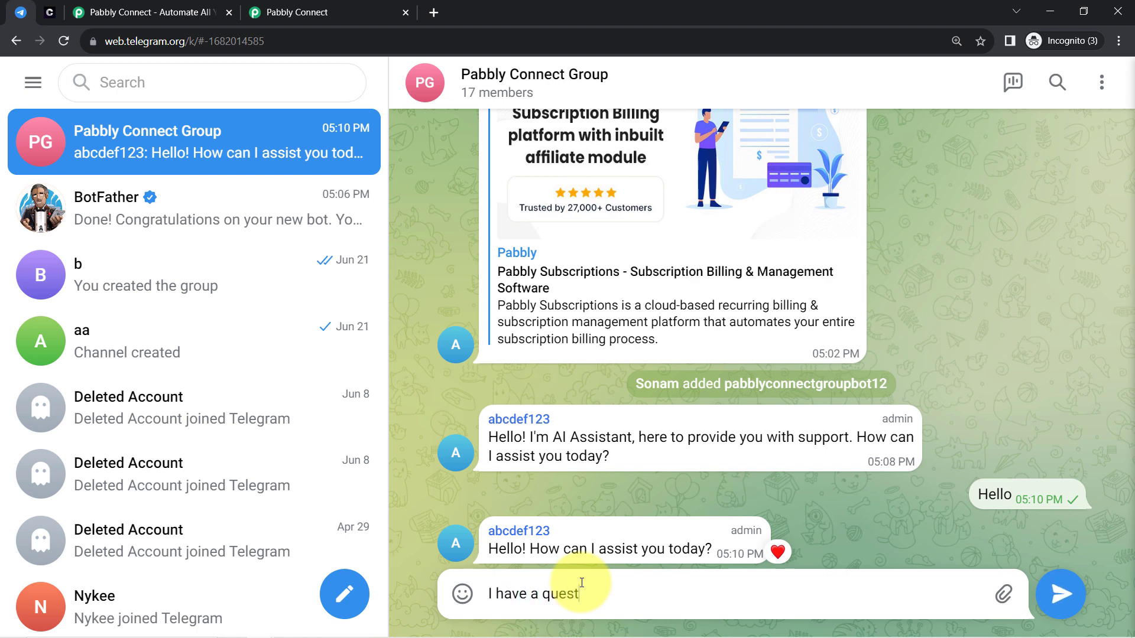
{"action": "key", "text": "Return"}
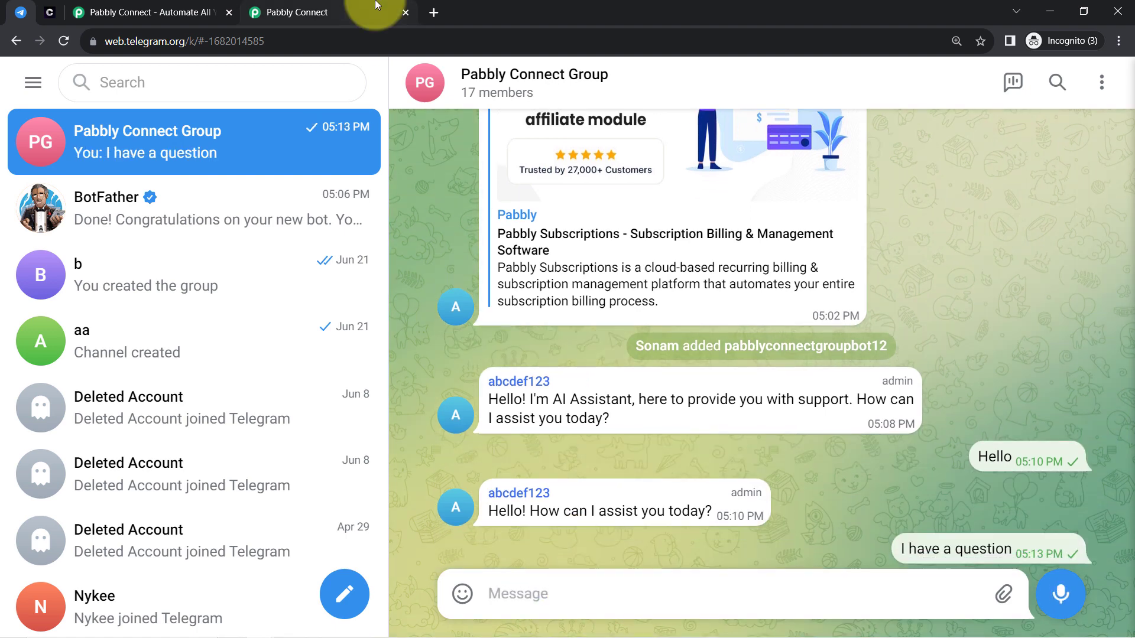
Switch to the Pabbly Connect workflow, check the captured Message Text, and collapse the Telegram Bot trigger.
{"action": "left_click", "coordinate": [362, 5]}
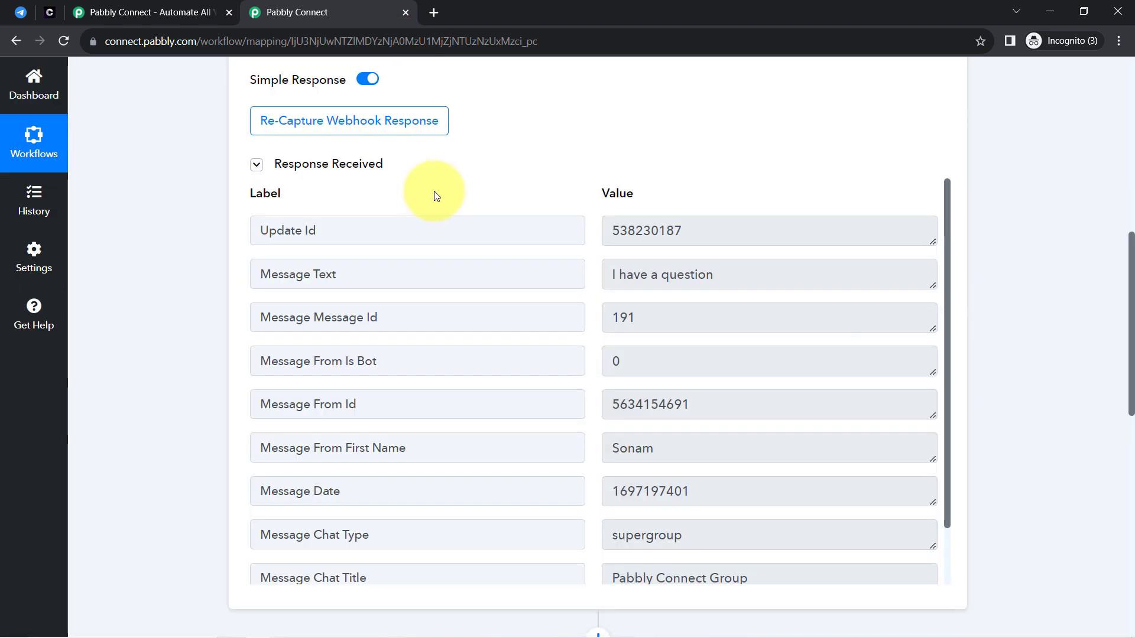
{"action": "left_click_drag", "start_coordinate": [698, 283], "coordinate": [628, 284]}
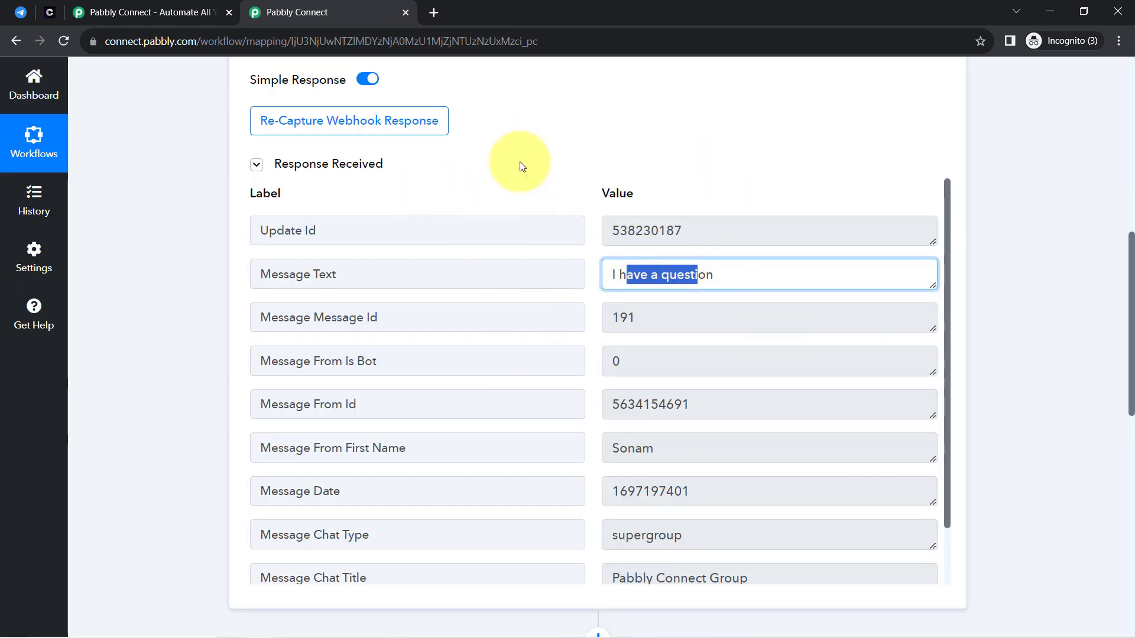
{"action": "left_click_drag", "start_coordinate": [1129, 258], "coordinate": [1108, 77]}
{"action": "left_click", "coordinate": [367, 275]}
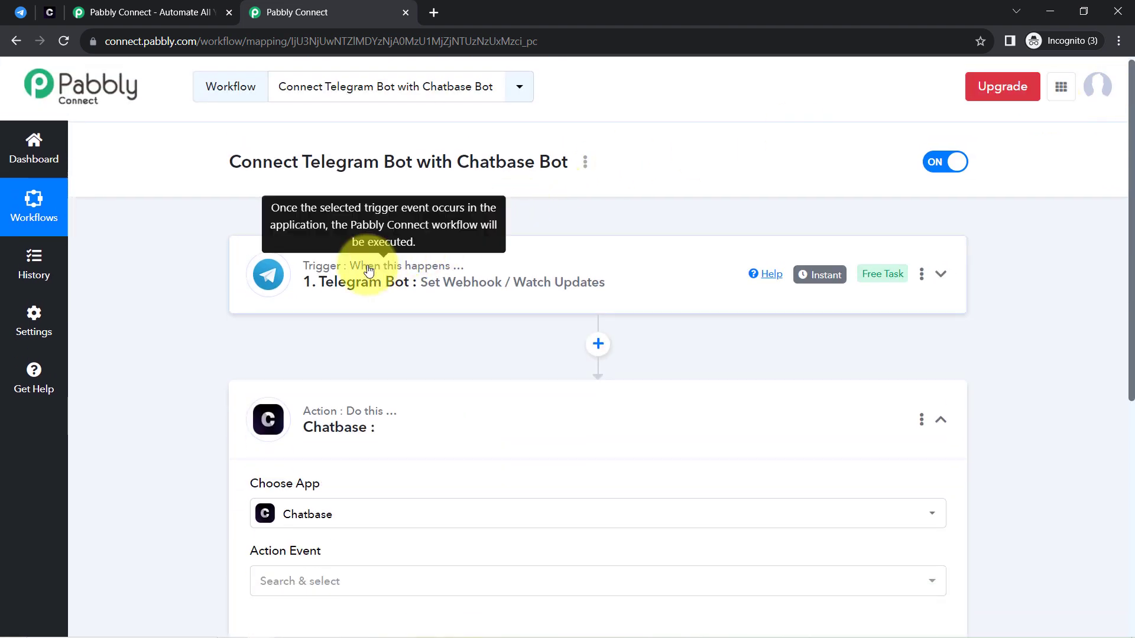
{"action": "left_click", "coordinate": [20, 8]}
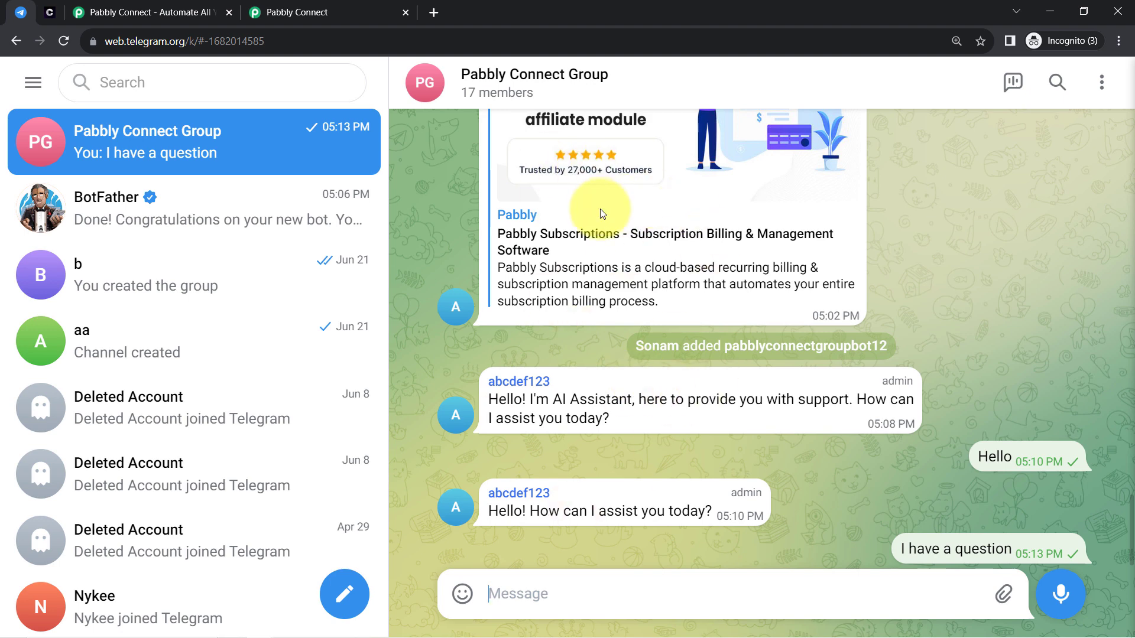
{"action": "left_click", "coordinate": [284, 11]}
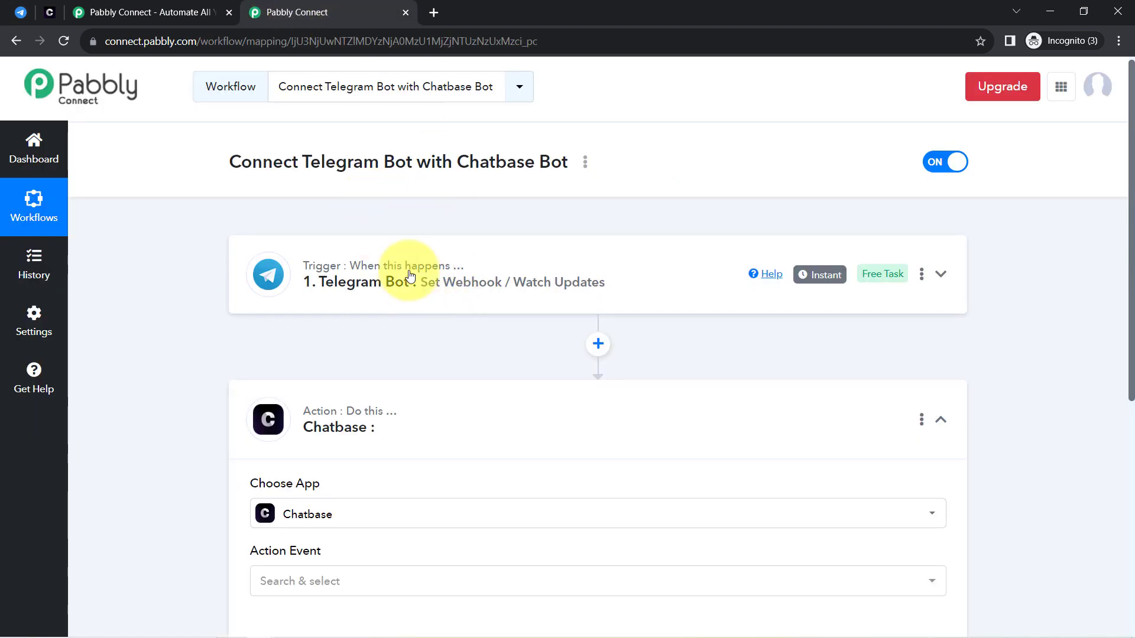
{"action": "mouse_move", "coordinate": [819, 284]}
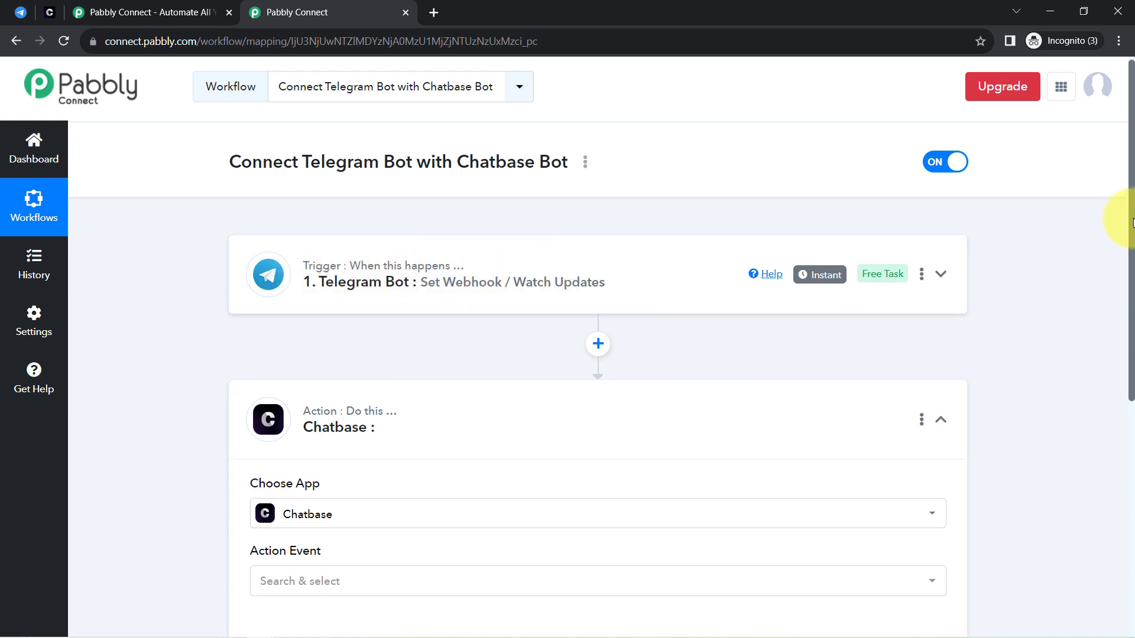
Choose Send Prompt in Chatbase as the action event of the Chatbase step.
{"action": "scroll", "coordinate": [1111, 272], "scroll_direction": "down", "scroll_amount": 2}
{"action": "scroll", "coordinate": [1123, 177], "scroll_direction": "up", "scroll_amount": 1}
{"action": "scroll", "coordinate": [1129, 223], "scroll_direction": "down", "scroll_amount": 3}
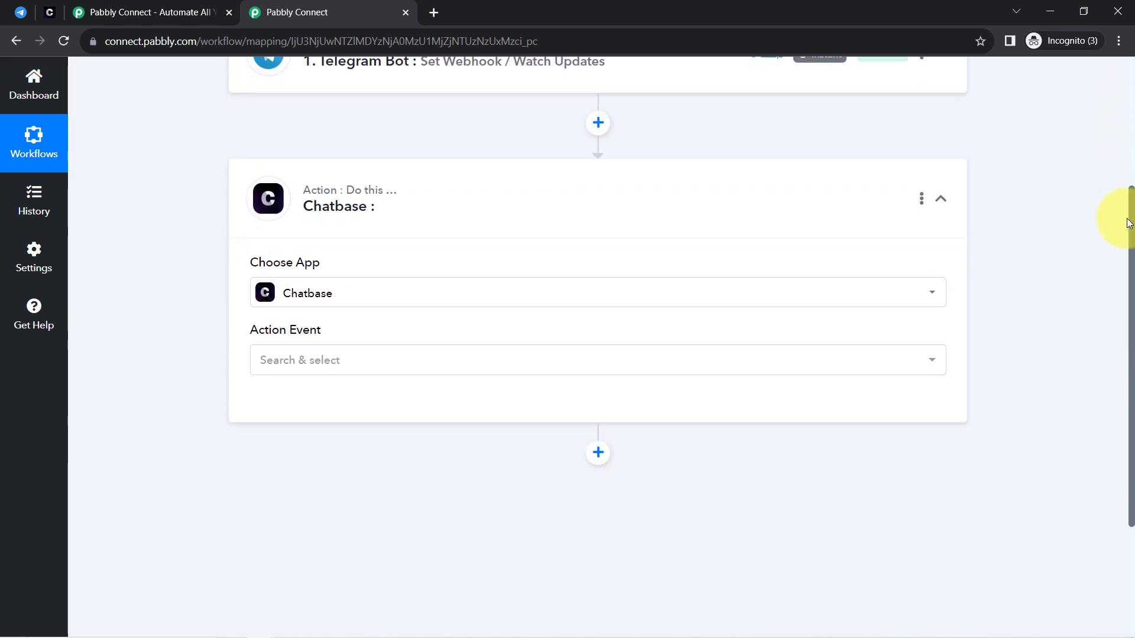
{"action": "scroll", "coordinate": [1129, 237], "scroll_direction": "down", "scroll_amount": 1}
{"action": "left_click", "coordinate": [313, 294]}
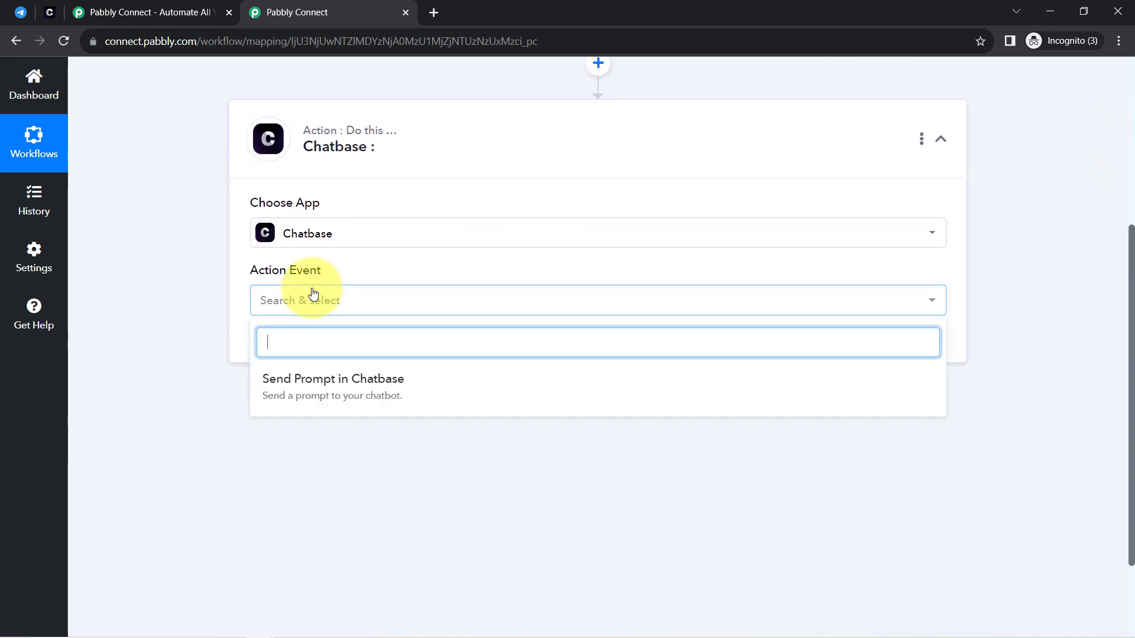
{"action": "left_click", "coordinate": [301, 391]}
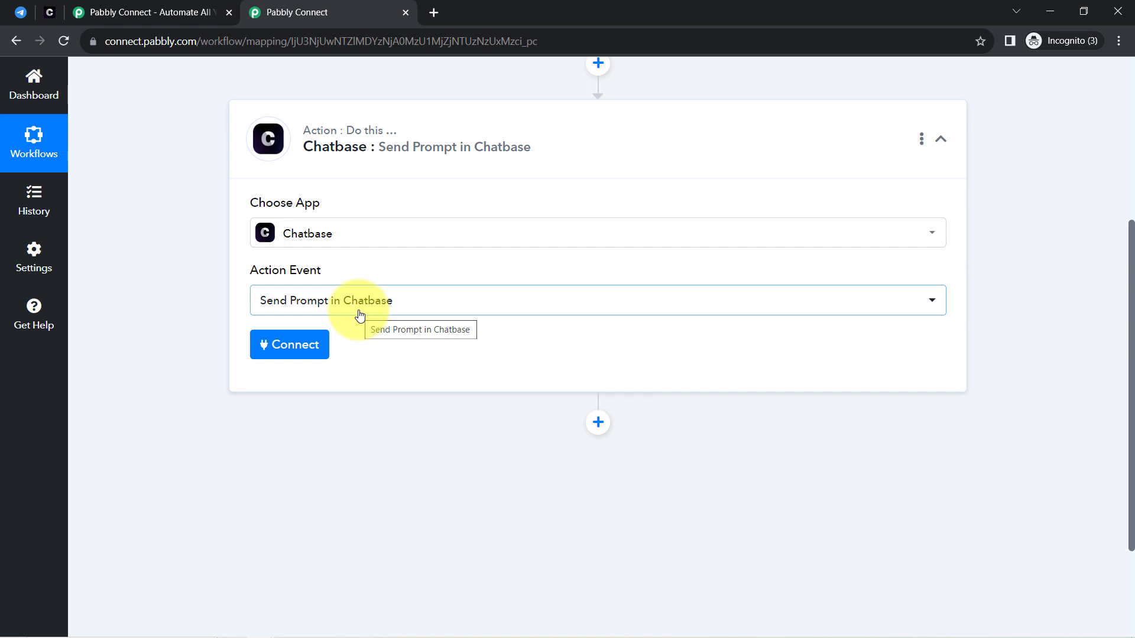
Start adding a new Chatbase connection and copy the first API key from the Chatbase account page.
{"action": "left_click", "coordinate": [305, 345]}
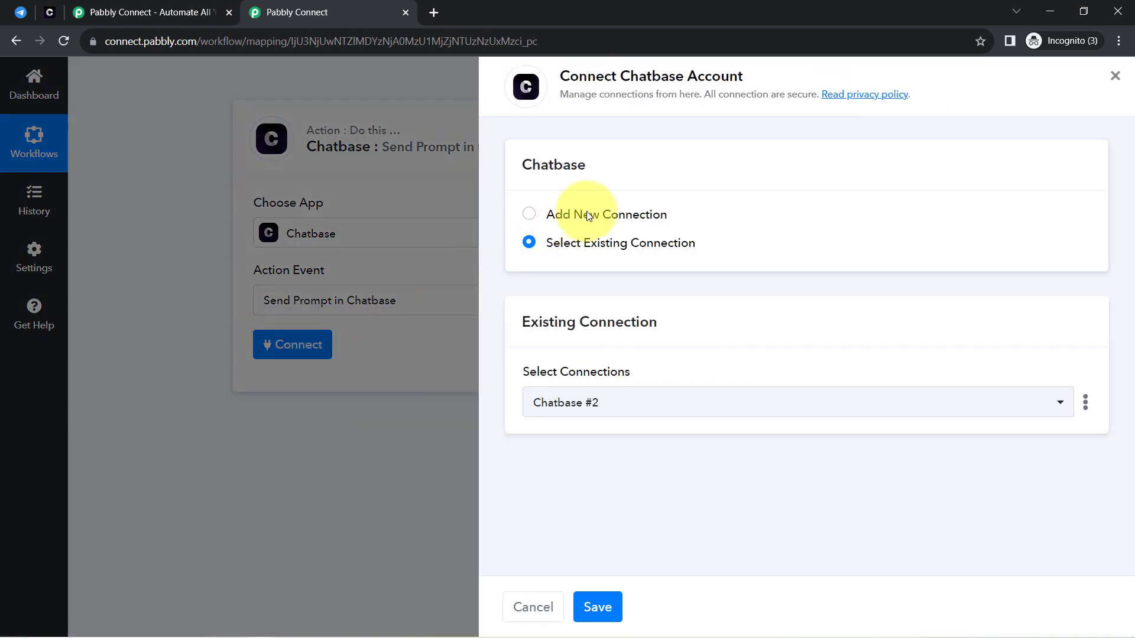
{"action": "left_click", "coordinate": [589, 215]}
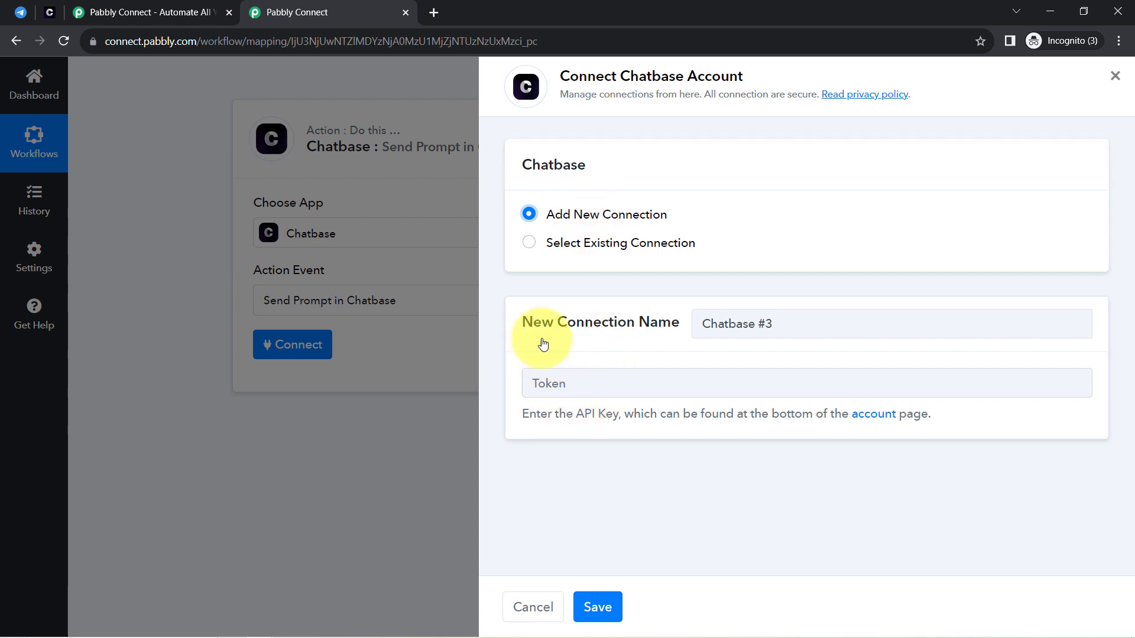
{"action": "left_click", "coordinate": [47, 16]}
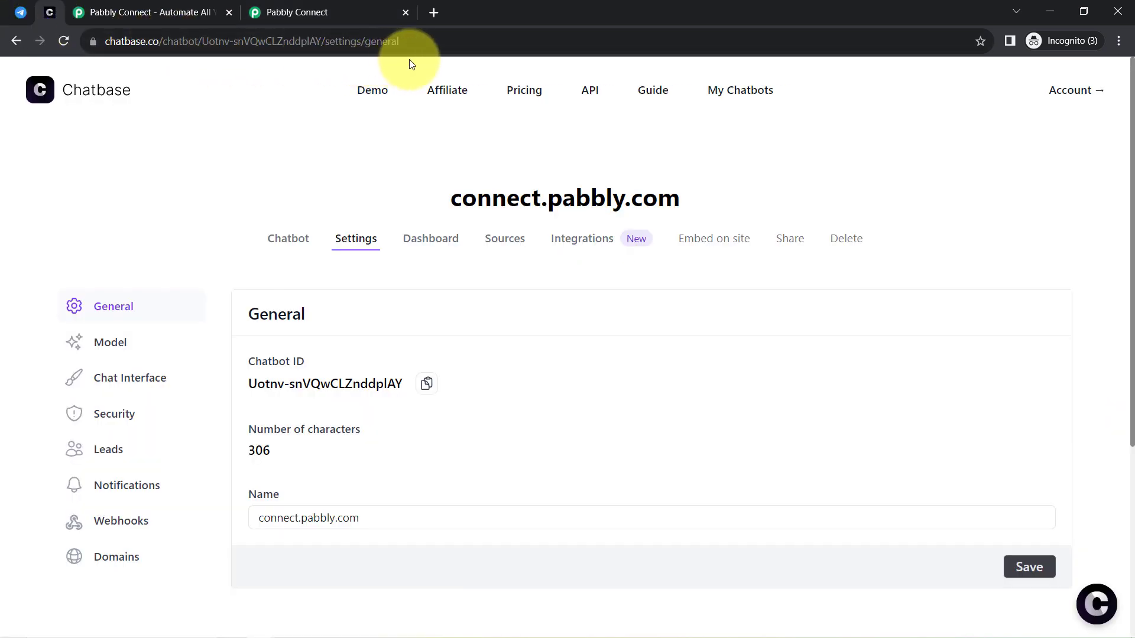
{"action": "left_click", "coordinate": [739, 96]}
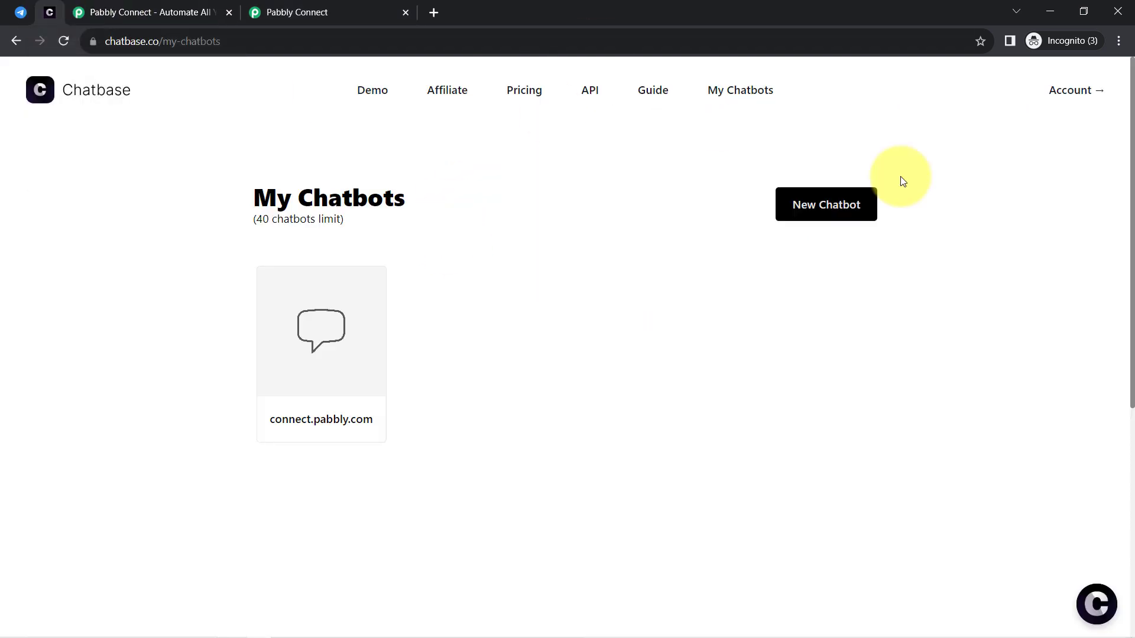
{"action": "left_click", "coordinate": [1082, 97]}
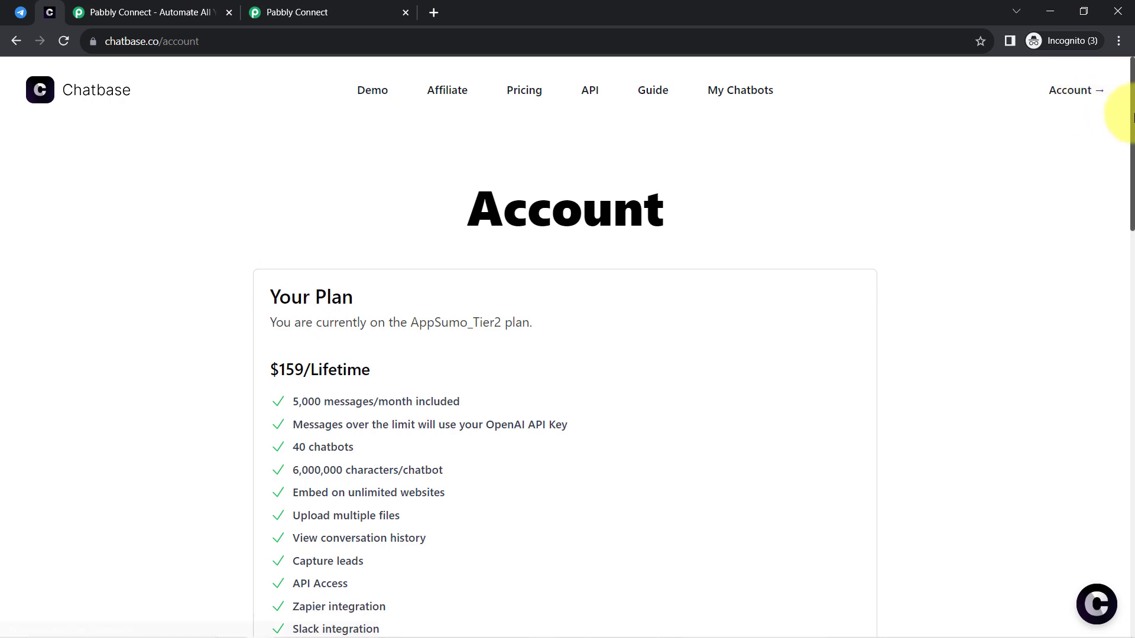
{"action": "left_click_drag", "start_coordinate": [1131, 112], "coordinate": [969, 438]}
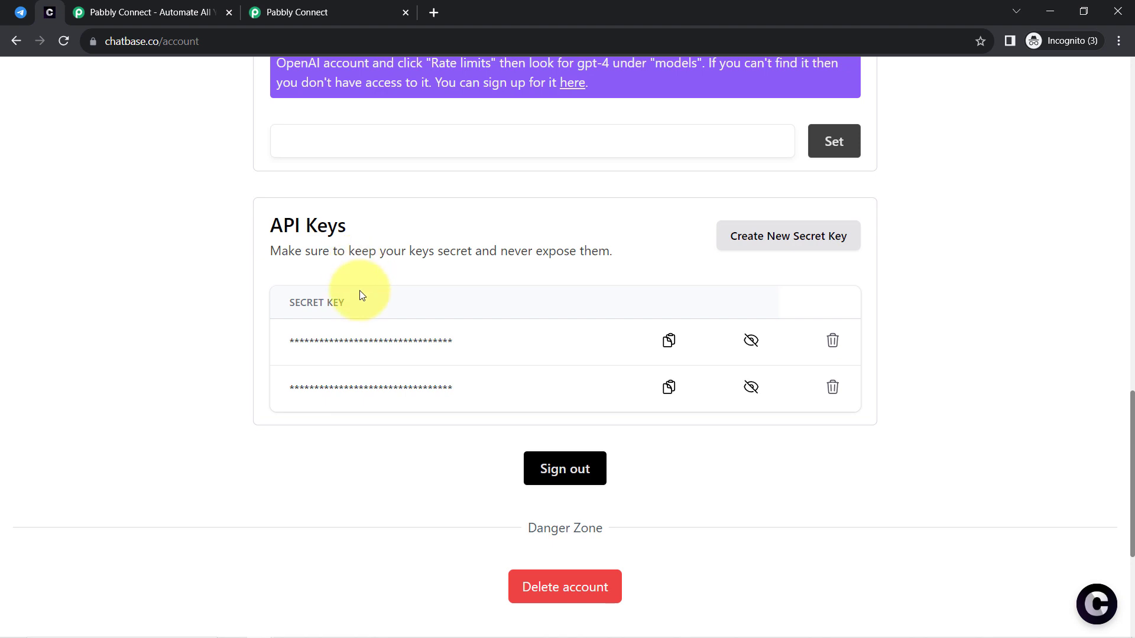
{"action": "left_click", "coordinate": [672, 352]}
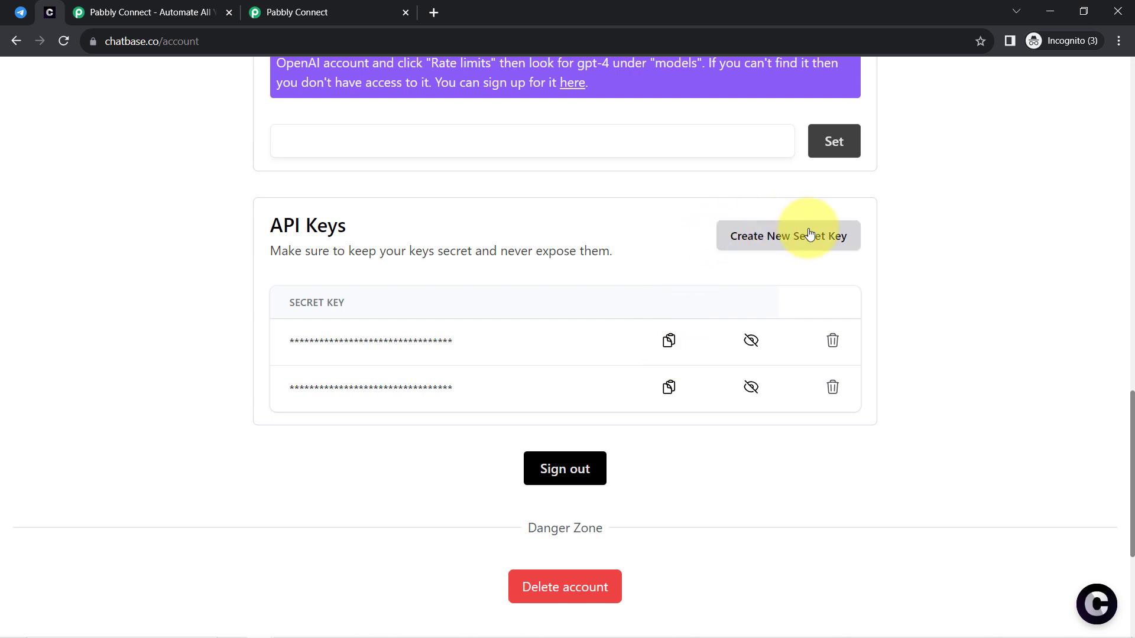
Return to the Pabbly Connect workflow, paste the API key as the Chatbase connection's token, and save the connection.
{"action": "left_click", "coordinate": [335, 5]}
{"action": "left_click", "coordinate": [533, 381]}
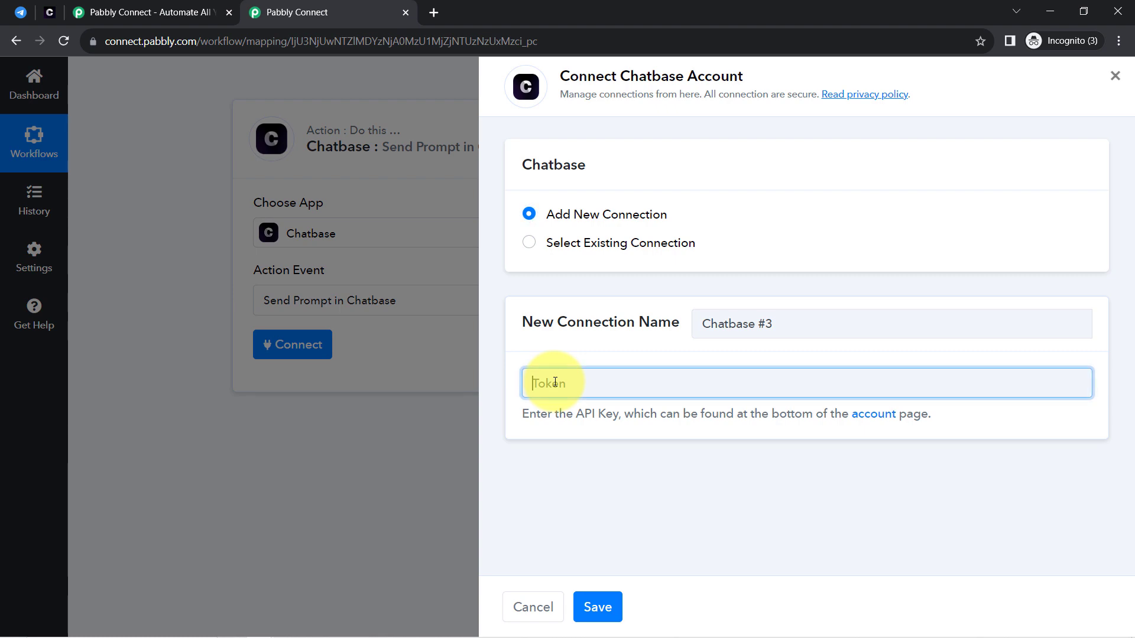
{"action": "key", "text": "ctrl+v"}
{"action": "left_click", "coordinate": [598, 608]}
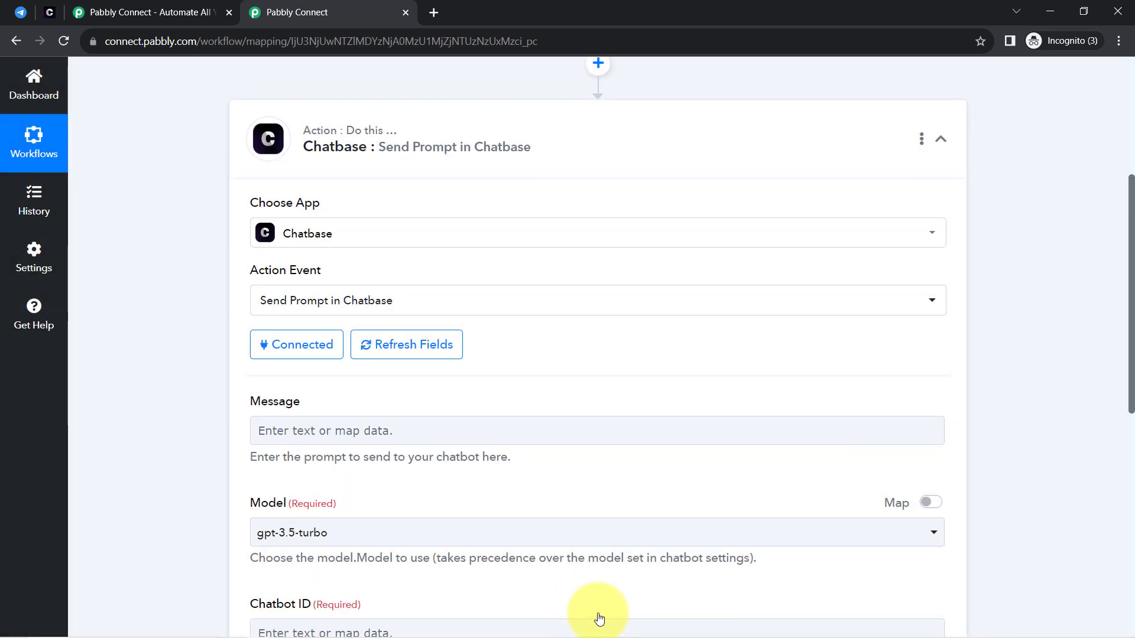
Examine the Chatbase Message field's description and the Message Text value in the Telegram Bot trigger's captured response.
{"action": "mouse_move", "coordinate": [330, 135]}
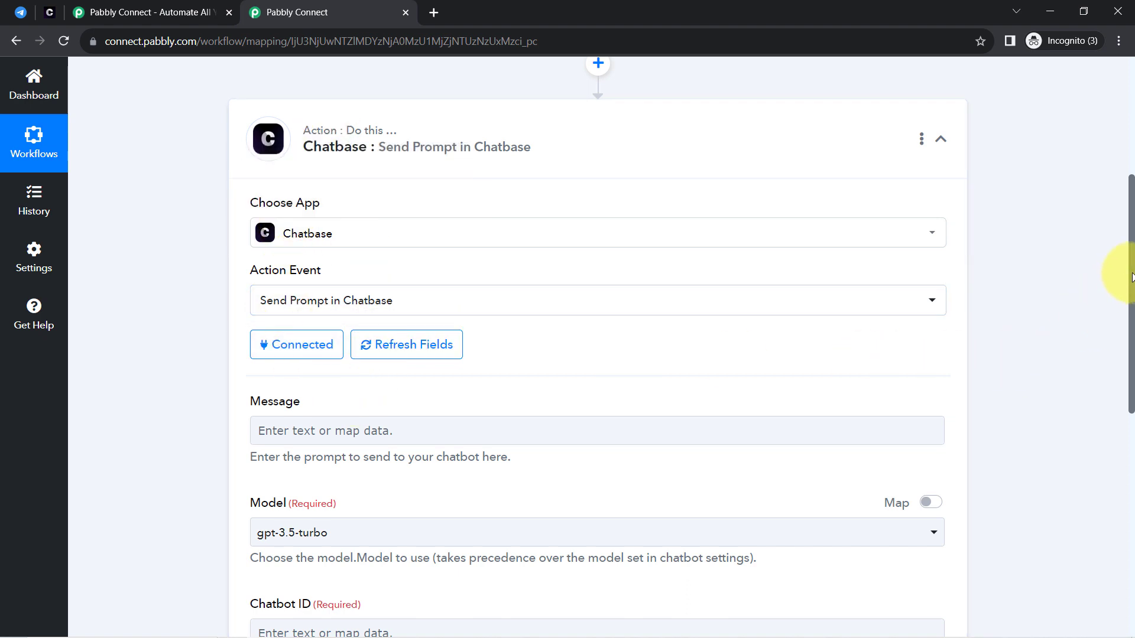
{"action": "left_click_drag", "start_coordinate": [1131, 276], "coordinate": [1130, 336]}
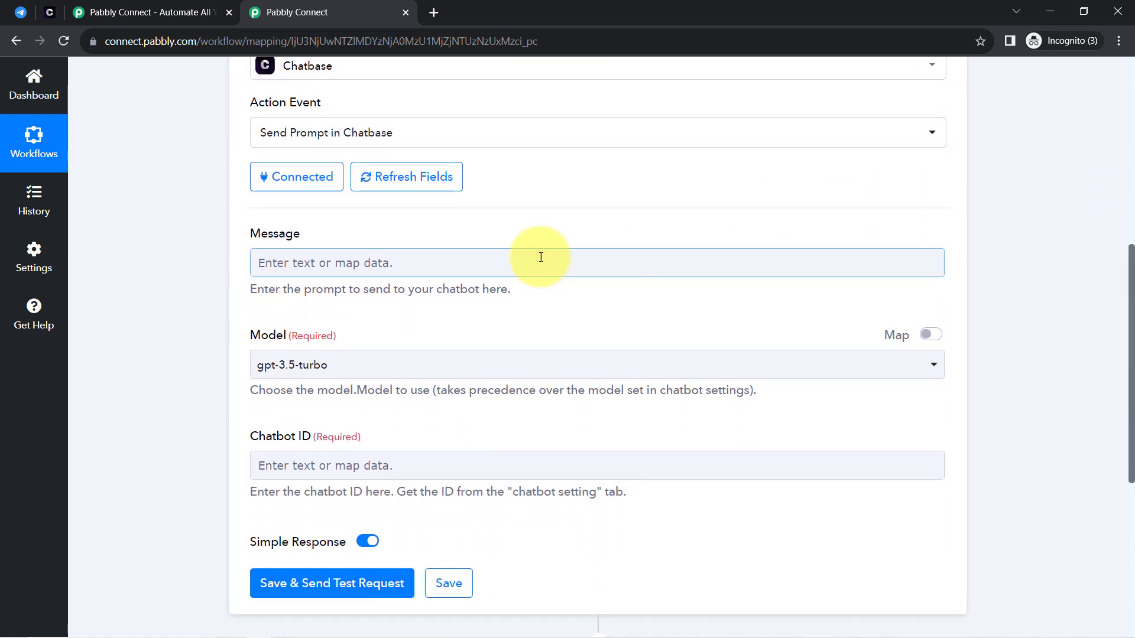
{"action": "left_click_drag", "start_coordinate": [255, 295], "coordinate": [501, 294]}
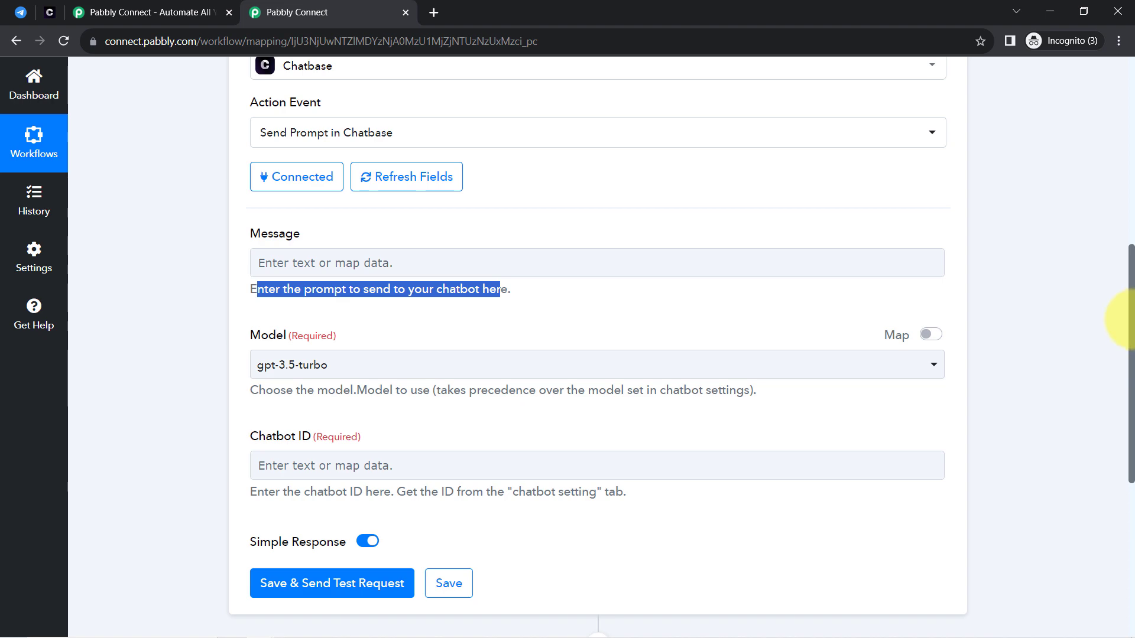
{"action": "scroll", "coordinate": [1132, 322], "scroll_direction": "up", "scroll_amount": 8}
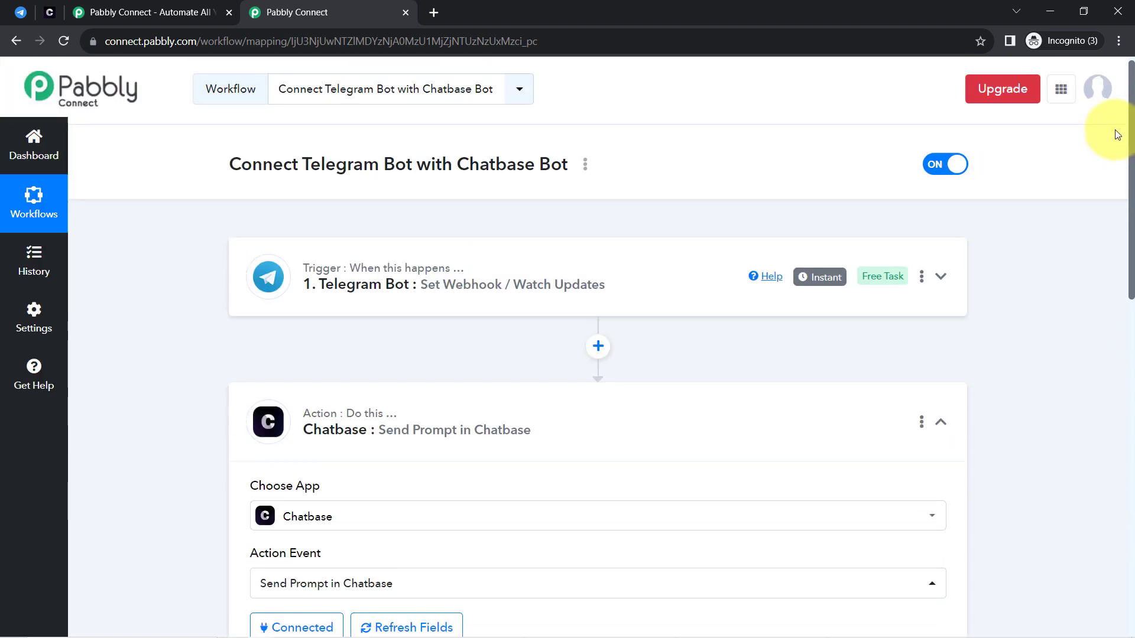
{"action": "left_click", "coordinate": [385, 286]}
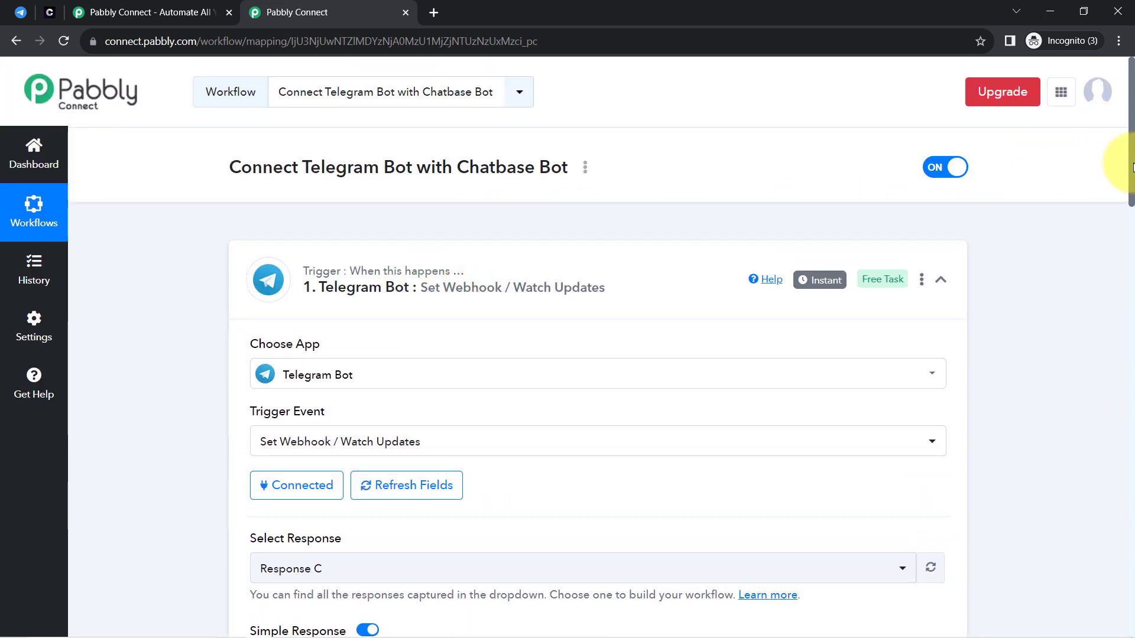
{"action": "left_click_drag", "start_coordinate": [1130, 167], "coordinate": [1123, 320]}
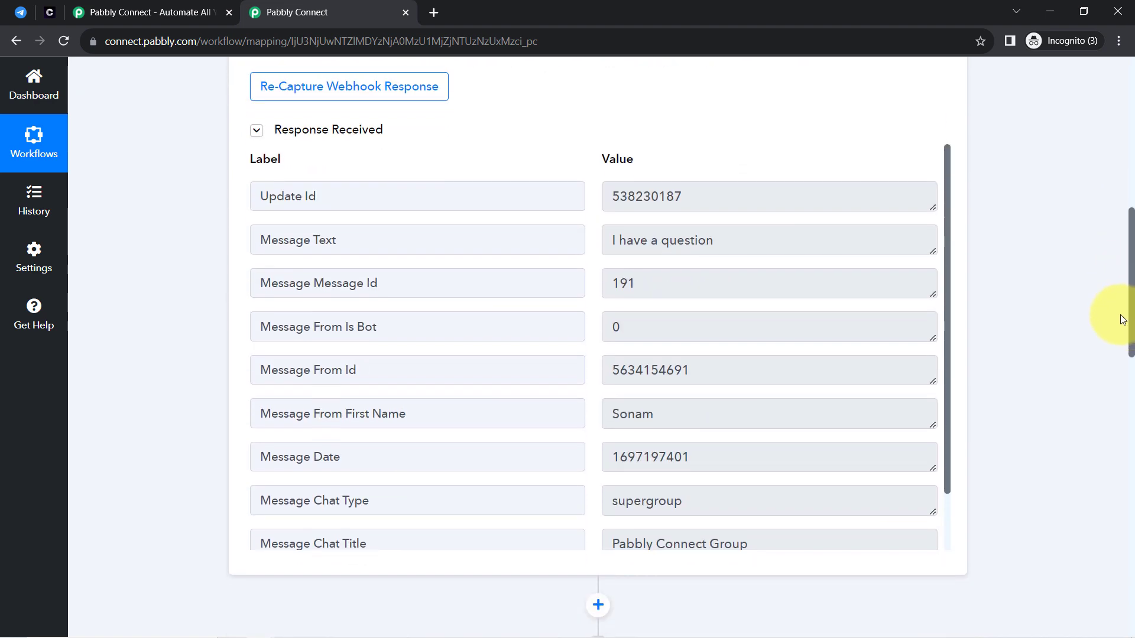
{"action": "left_click_drag", "start_coordinate": [634, 247], "coordinate": [701, 248]}
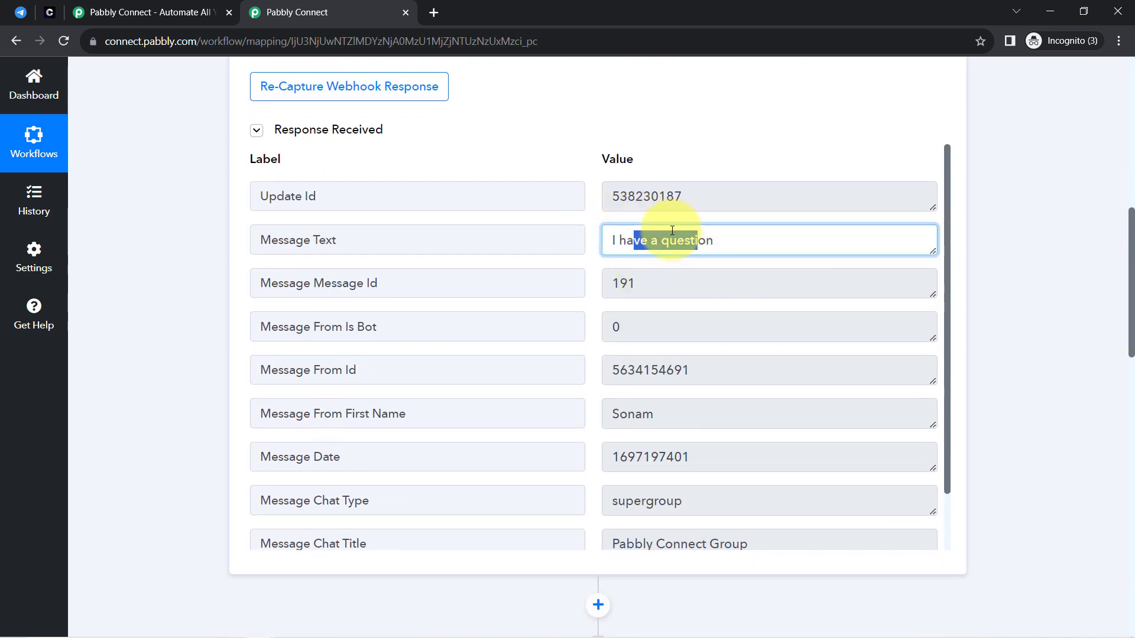
{"action": "left_click", "coordinate": [641, 241]}
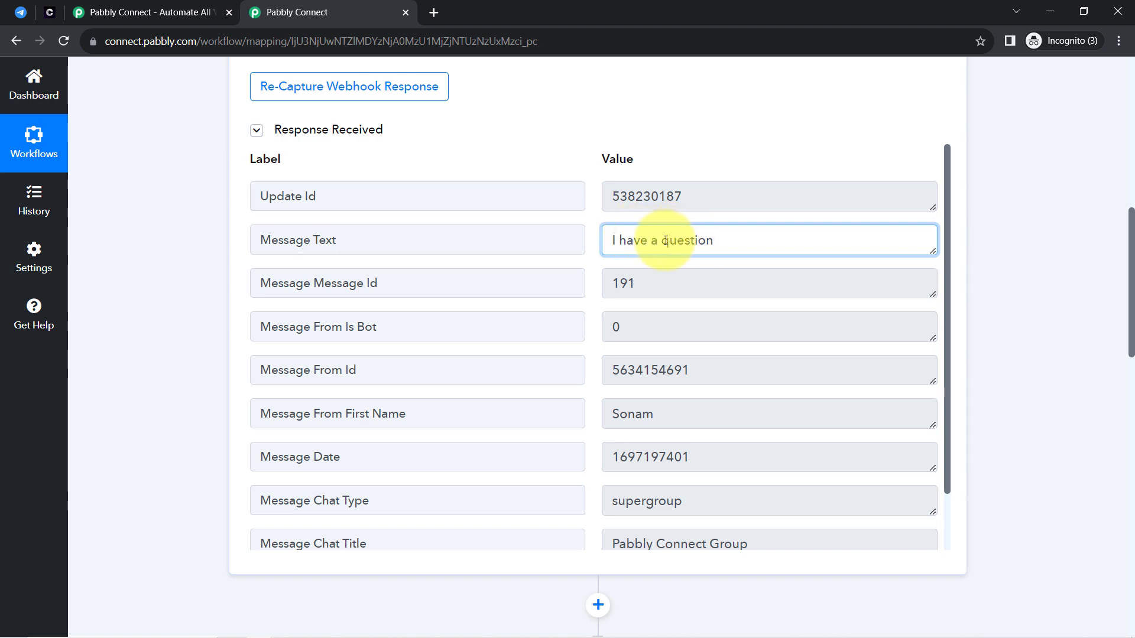
{"action": "triple_click", "coordinate": [666, 241]}
{"action": "left_click_drag", "start_coordinate": [1130, 283], "coordinate": [1132, 446]}
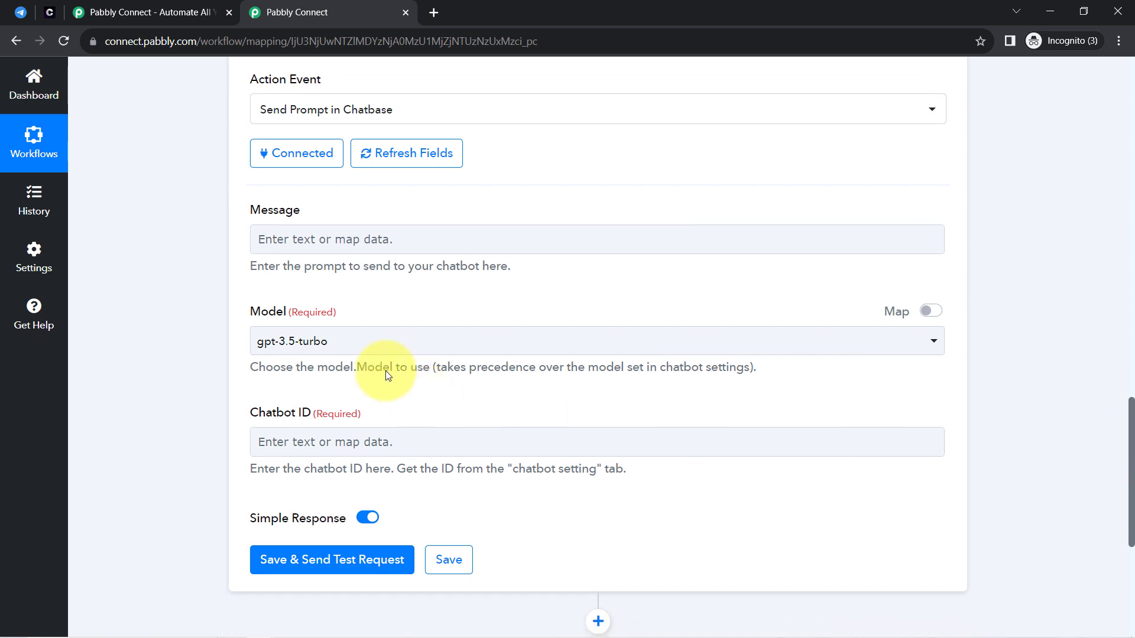
Map Message Text from the Telegram Bot trigger into the Message field of the Chatbase action.
{"action": "left_click", "coordinate": [271, 239]}
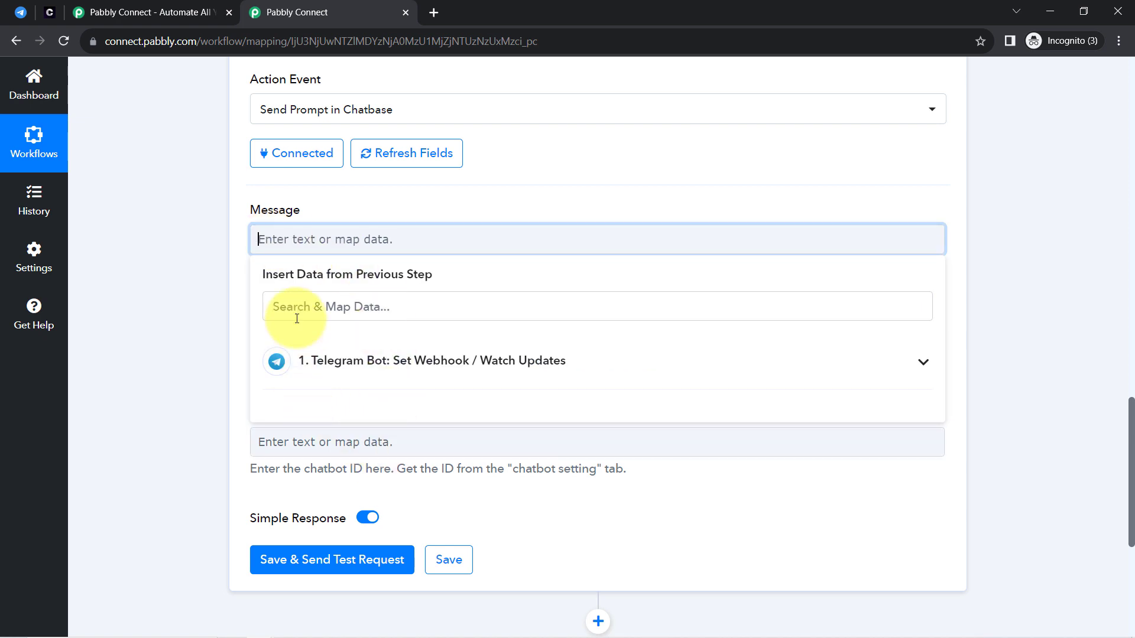
{"action": "left_click", "coordinate": [304, 360]}
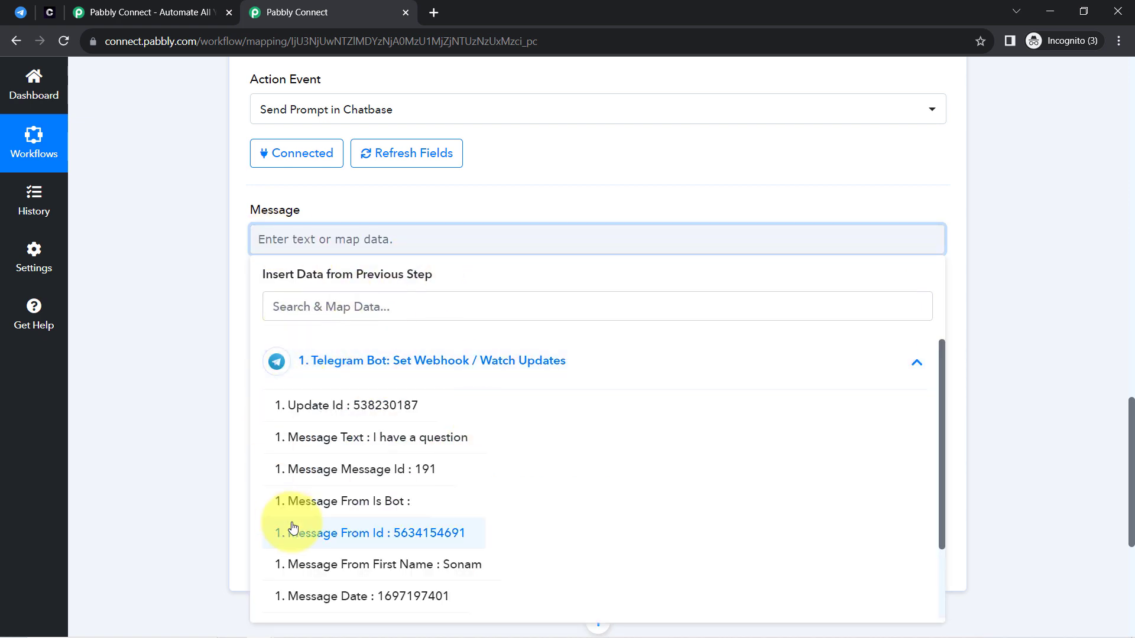
{"action": "left_click", "coordinate": [339, 437]}
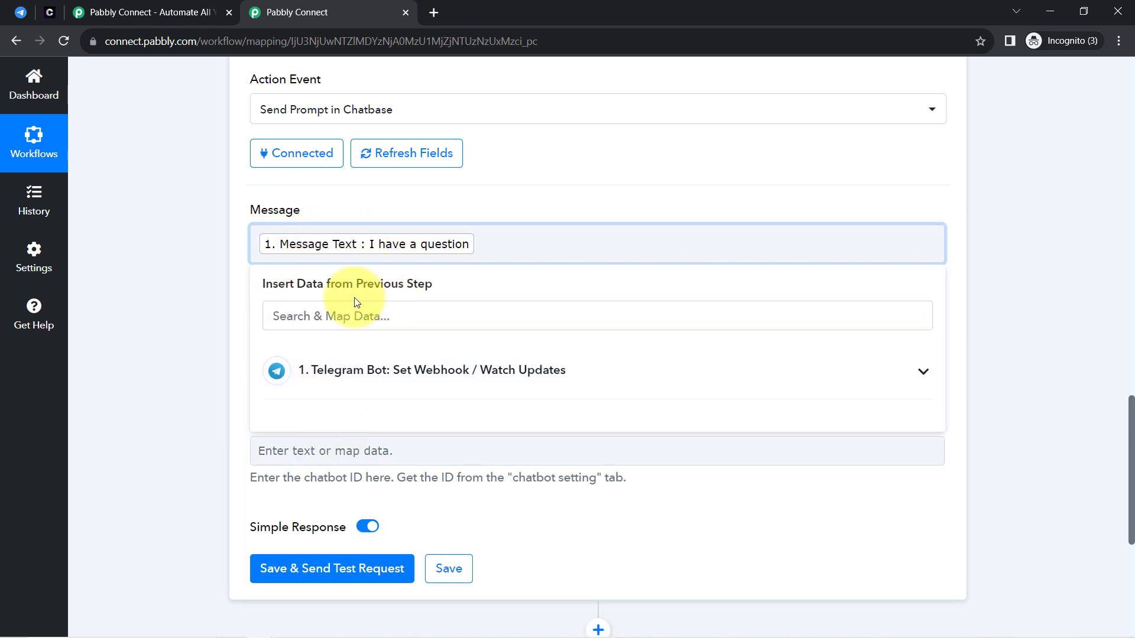
{"action": "left_click", "coordinate": [203, 289]}
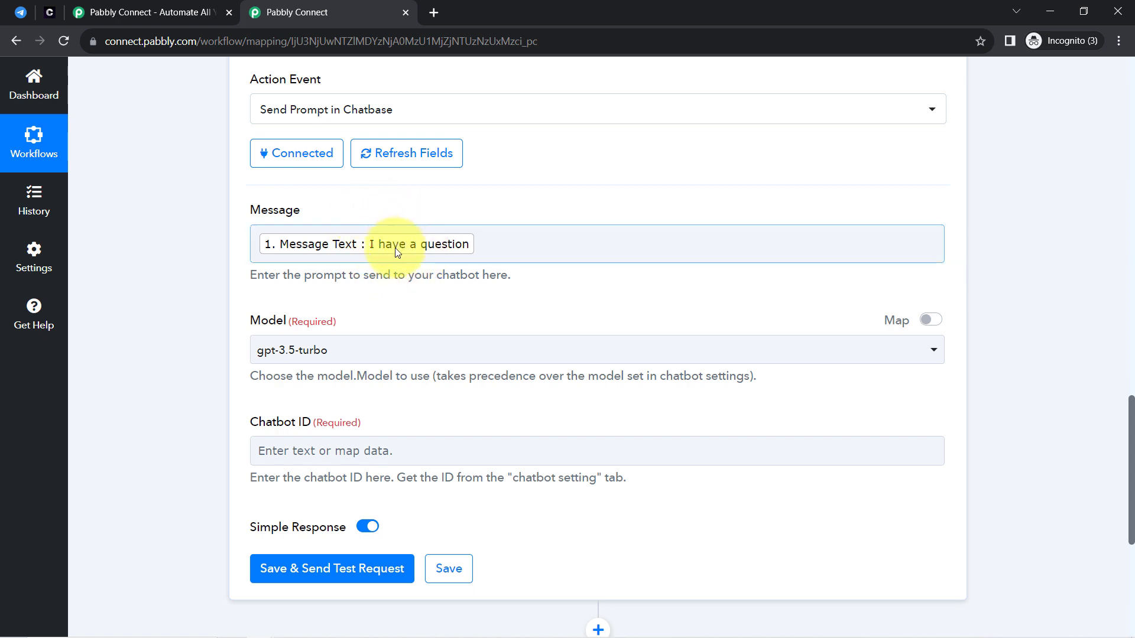
{"action": "left_click", "coordinate": [482, 239]}
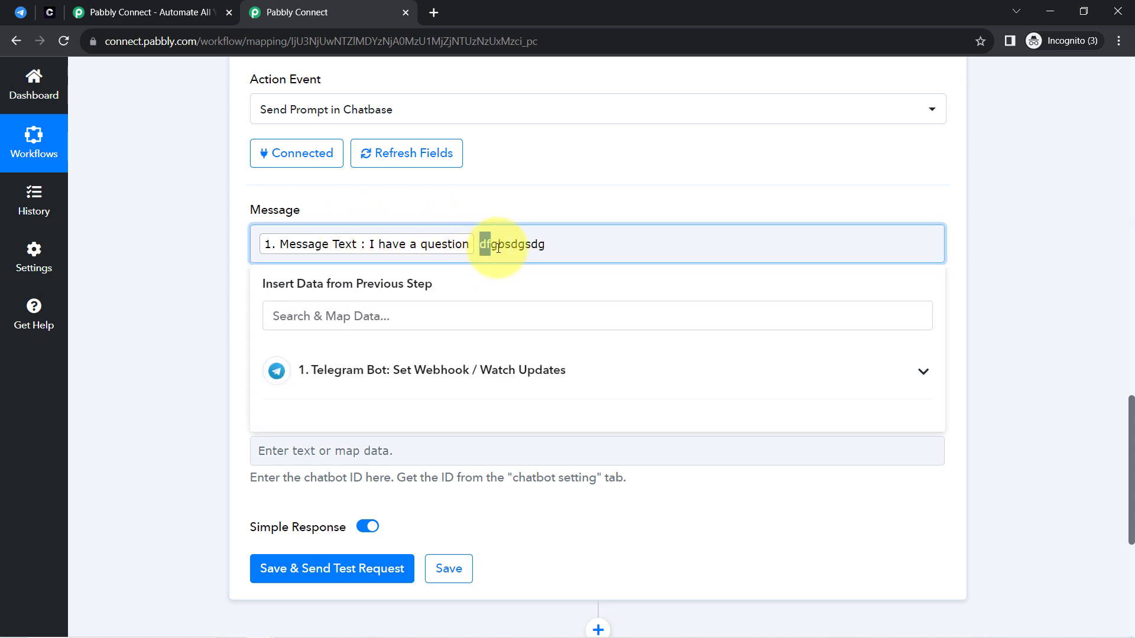
{"action": "left_click_drag", "start_coordinate": [498, 247], "coordinate": [570, 247]}
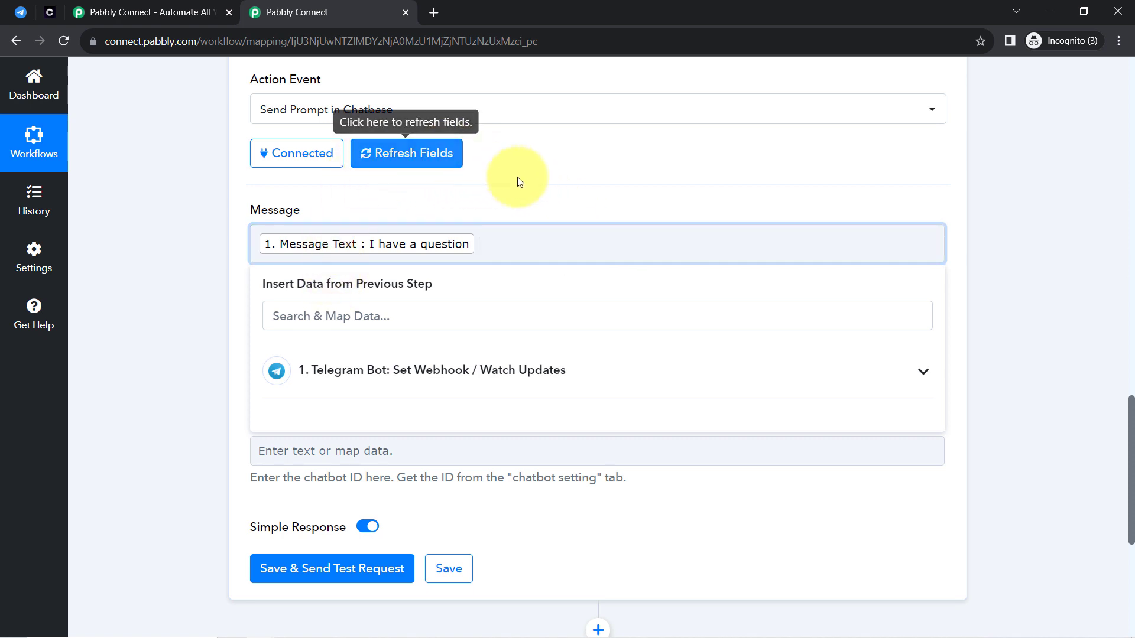
{"action": "left_click", "coordinate": [180, 338]}
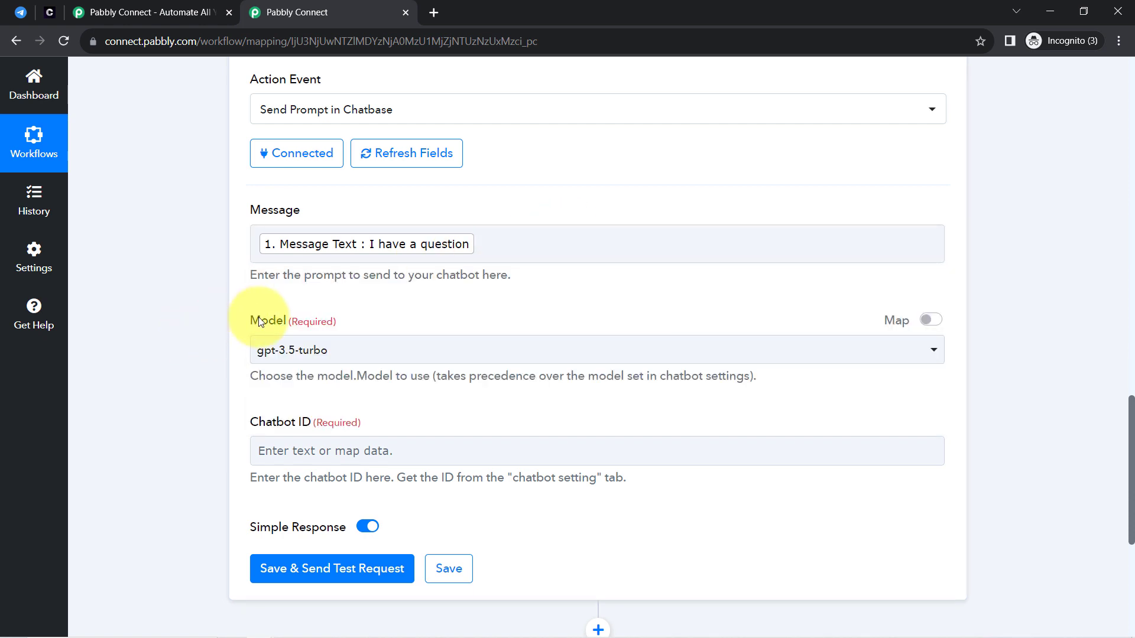
Review the available models for the Chatbase action, keeping gpt-3.5-turbo, and locate the Chatbot ID field.
{"action": "left_click", "coordinate": [296, 350]}
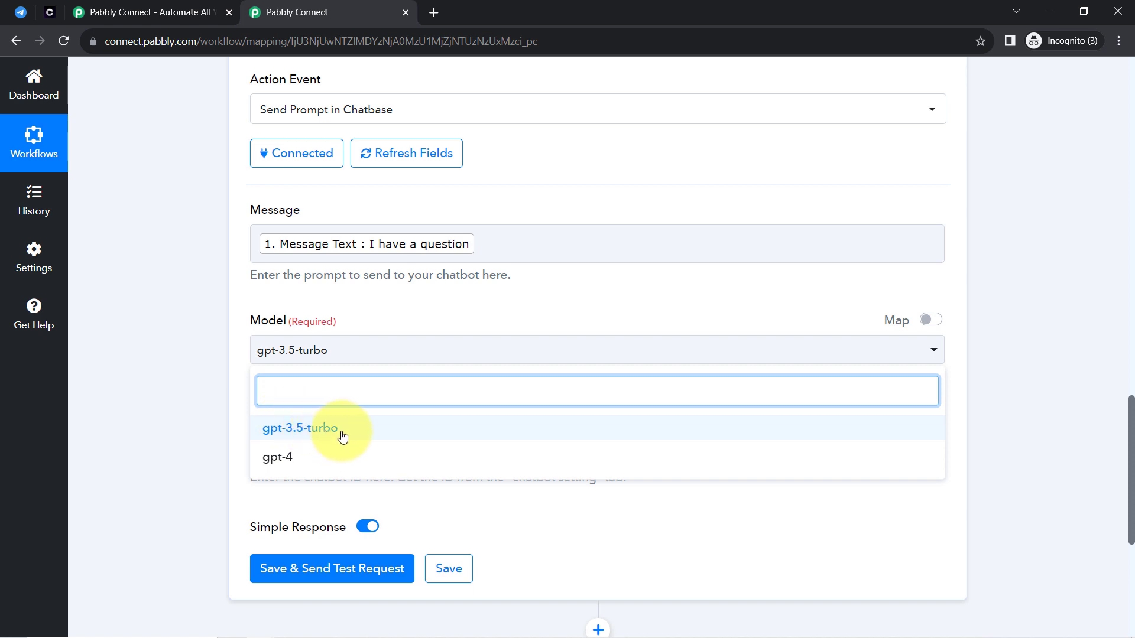
{"action": "left_click", "coordinate": [218, 428]}
{"action": "left_click_drag", "start_coordinate": [261, 428], "coordinate": [314, 427]}
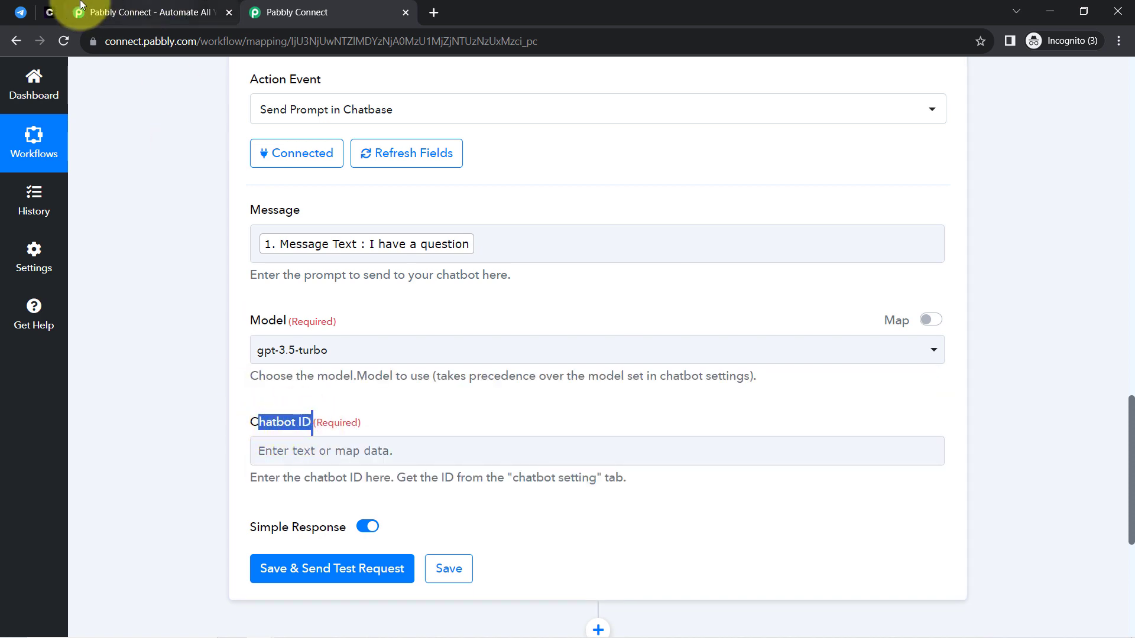
Switch to Chatbase, open the general settings of the connect.pabbly.com chatbot, and copy its Chatbot ID.
{"action": "left_click", "coordinate": [53, 14]}
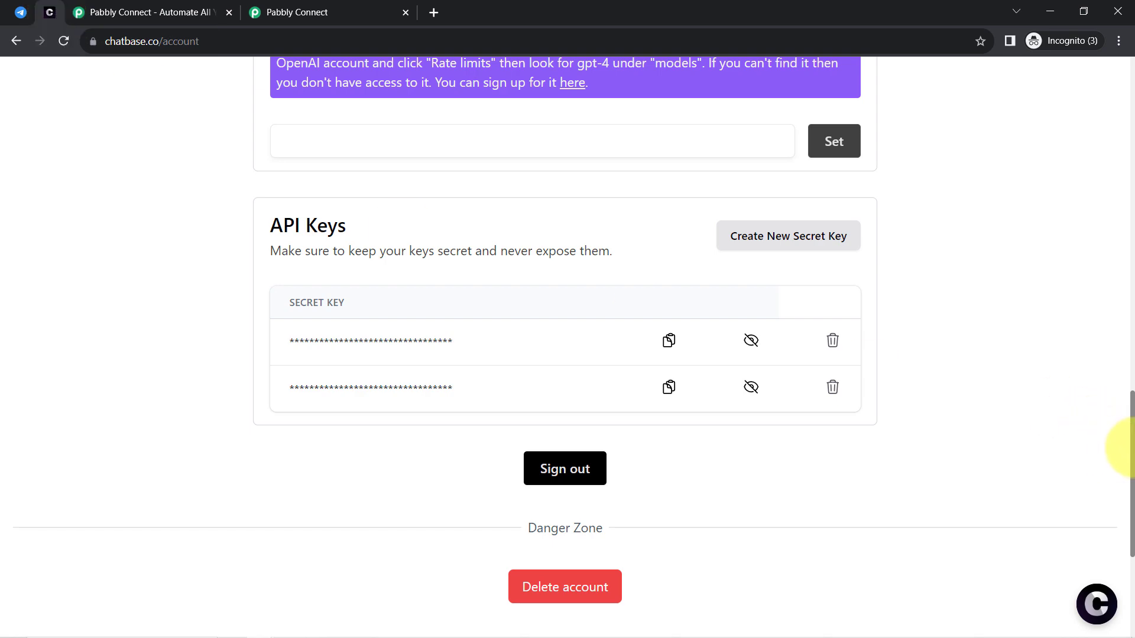
{"action": "left_click_drag", "start_coordinate": [1132, 450], "coordinate": [1126, 77]}
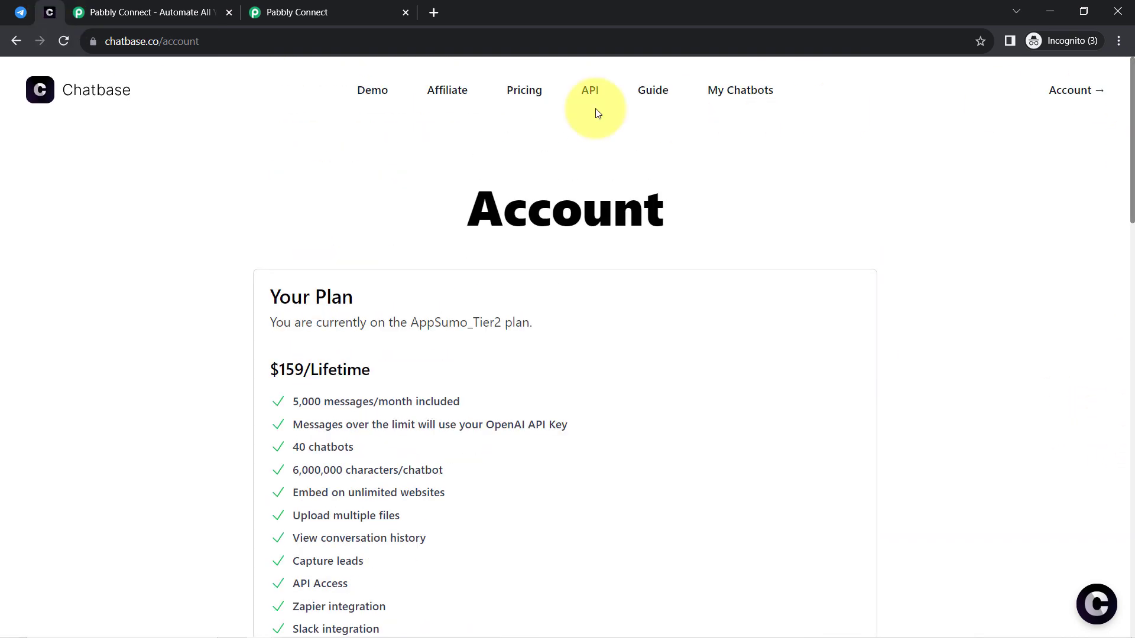
{"action": "left_click", "coordinate": [733, 94]}
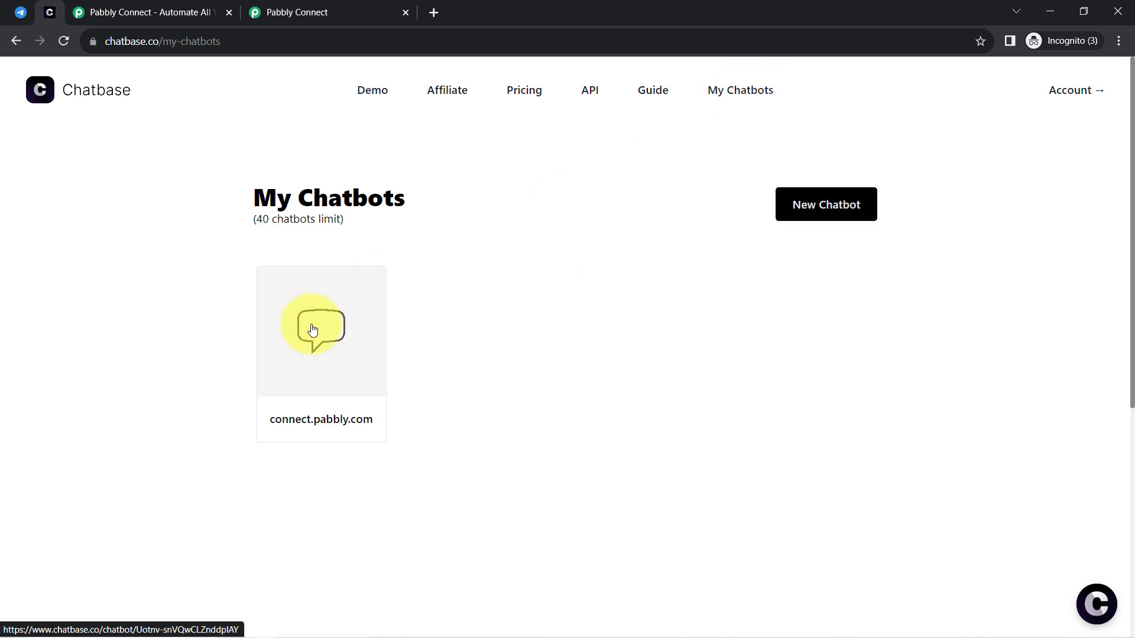
{"action": "left_click", "coordinate": [315, 337]}
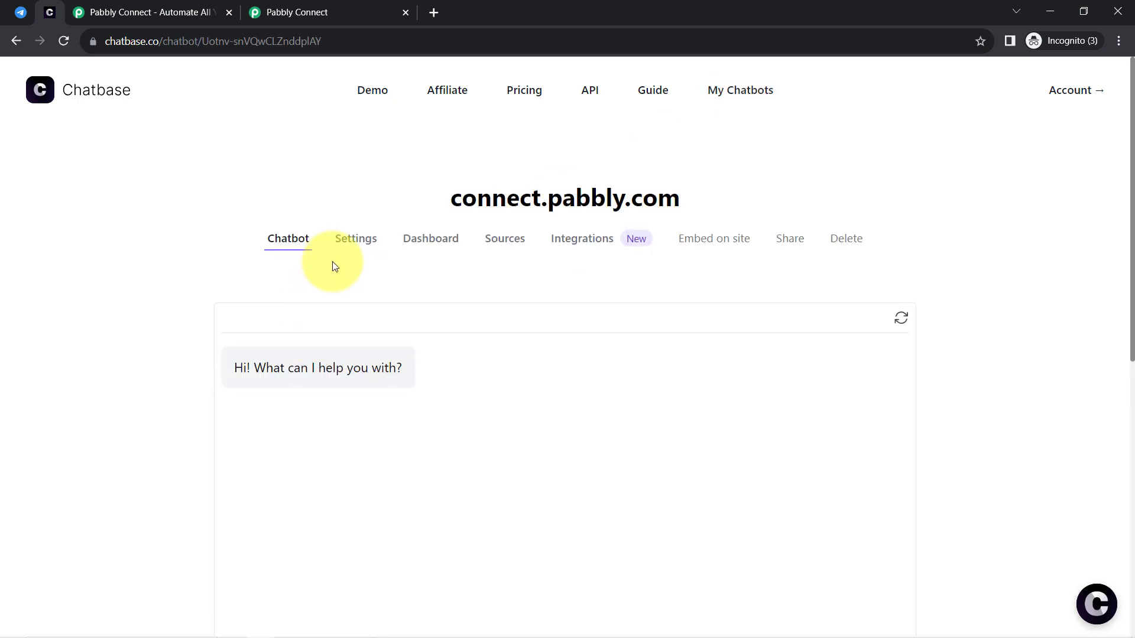
{"action": "left_click", "coordinate": [357, 243]}
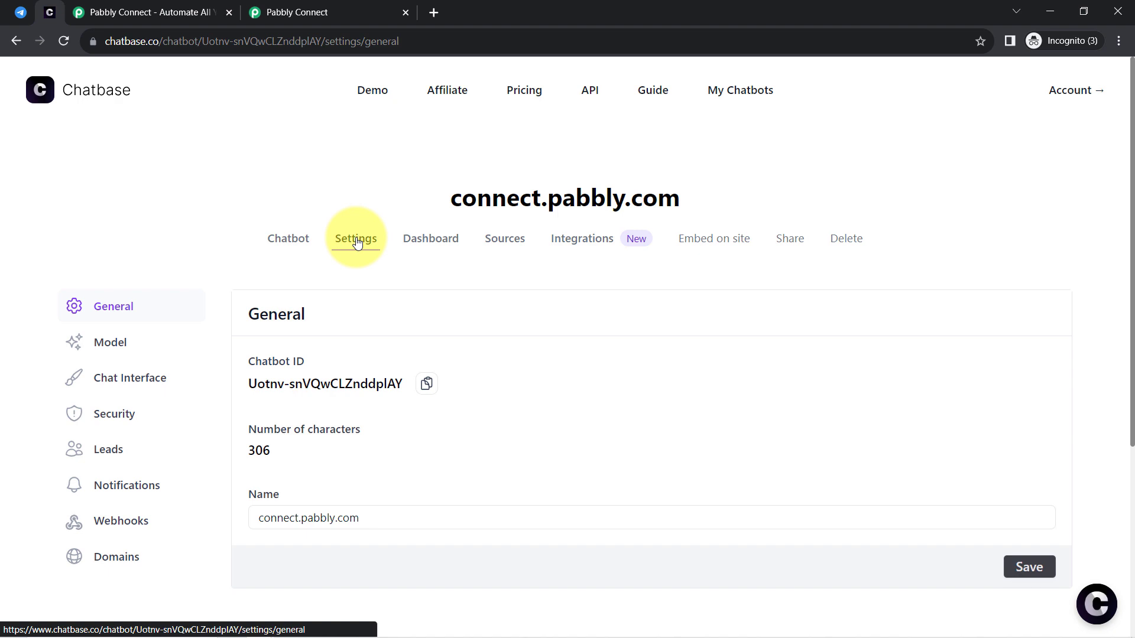
{"action": "left_click", "coordinate": [425, 383]}
Return to the Pabbly Connect workflow, paste the copied Chatbot ID into the Chatbase action, and save and send a test request.
{"action": "left_click", "coordinate": [284, 11]}
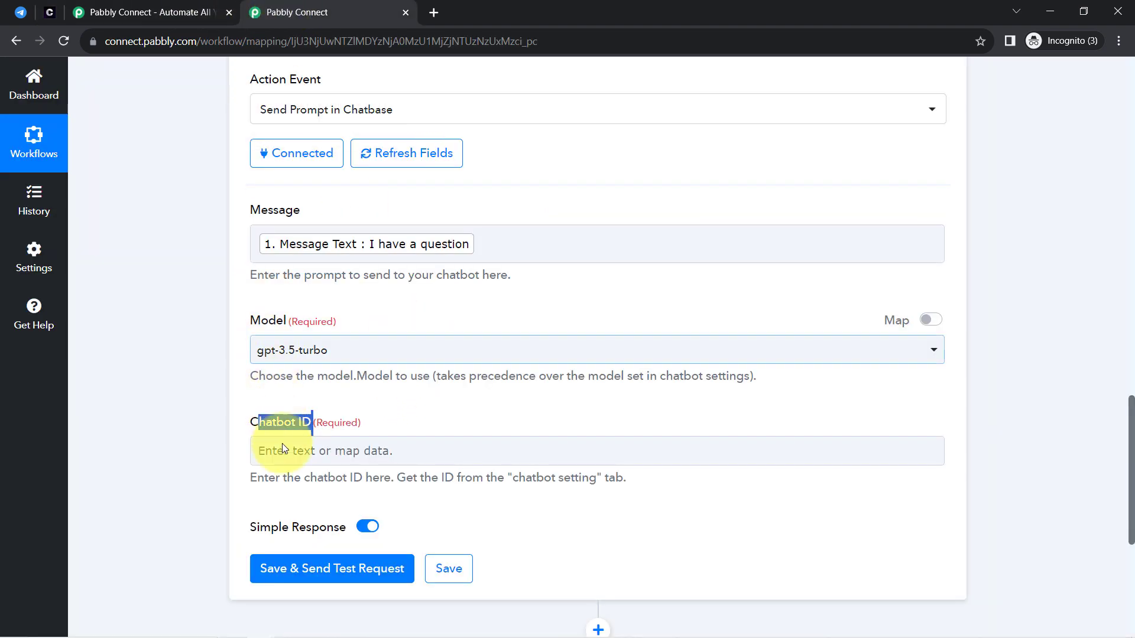
{"action": "left_click", "coordinate": [263, 452]}
{"action": "key", "text": "ctrl+v"}
{"action": "left_click", "coordinate": [182, 446]}
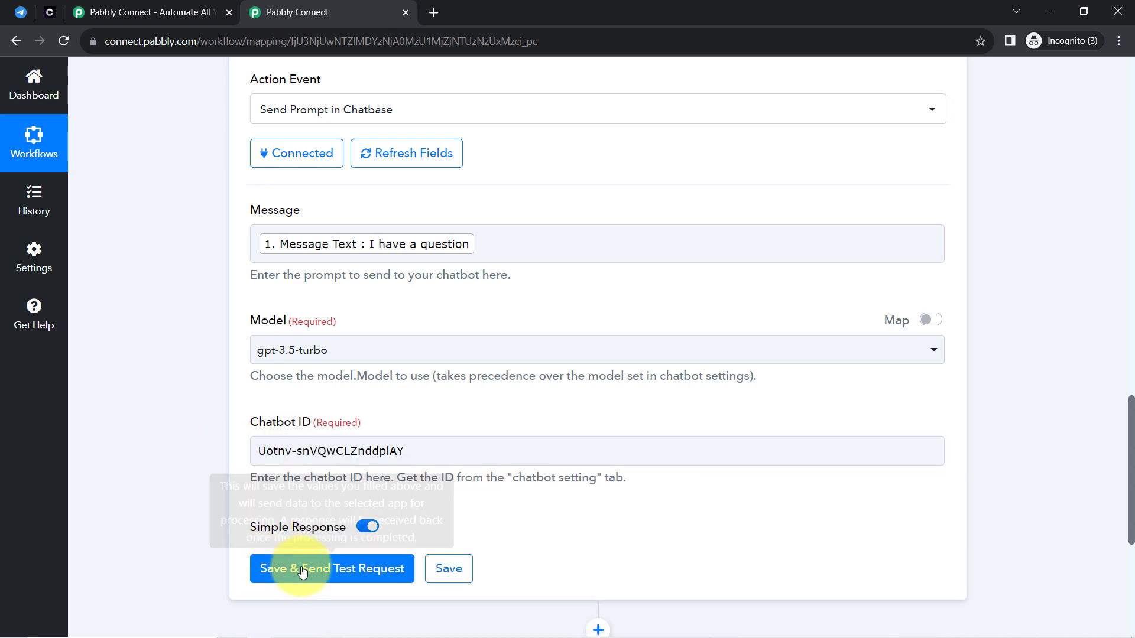
{"action": "left_click", "coordinate": [301, 570]}
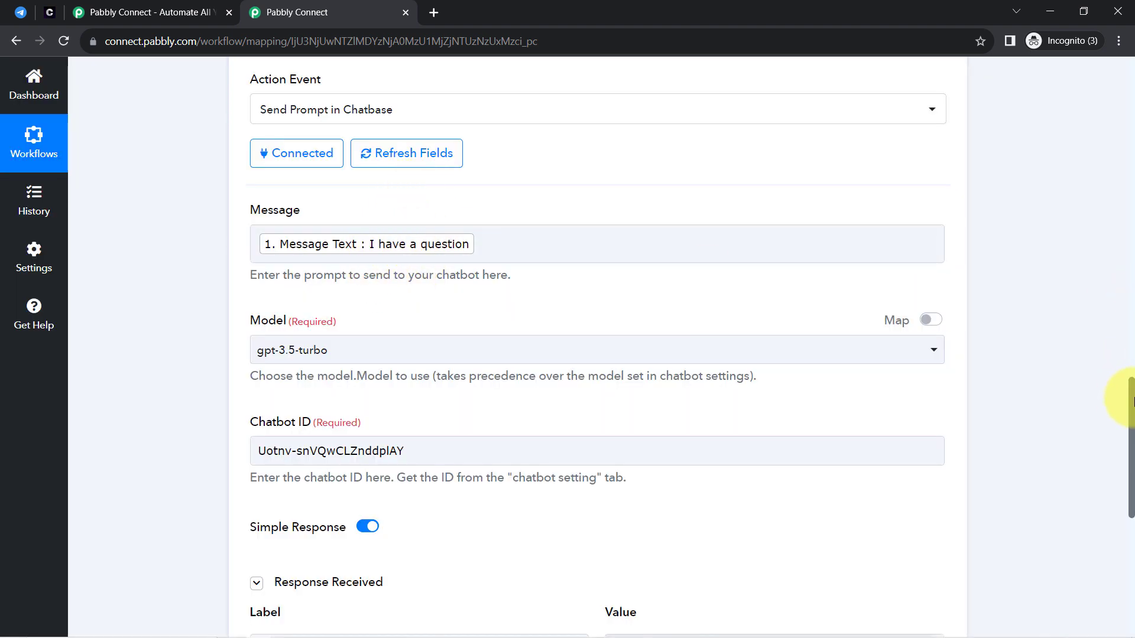
Examine the full Text value in the Chatbase response and compare it with the latest message in Pabbly Connect Group on Telegram.
{"action": "left_click_drag", "start_coordinate": [1132, 402], "coordinate": [1132, 468]}
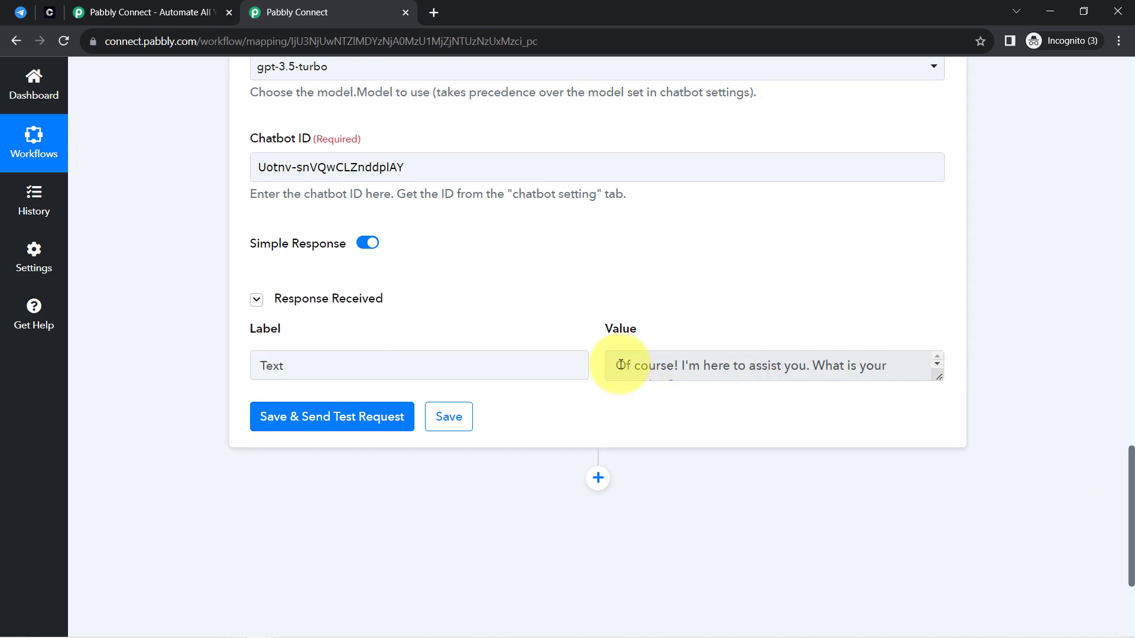
{"action": "left_click_drag", "start_coordinate": [620, 365], "coordinate": [649, 365]}
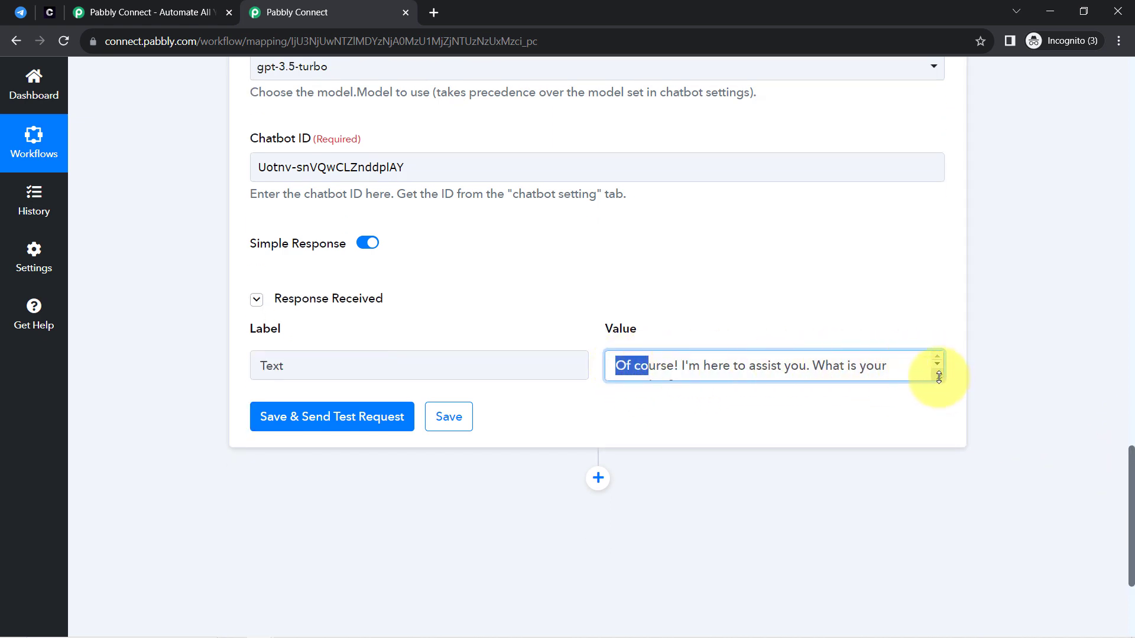
{"action": "left_click_drag", "start_coordinate": [938, 377], "coordinate": [937, 419]}
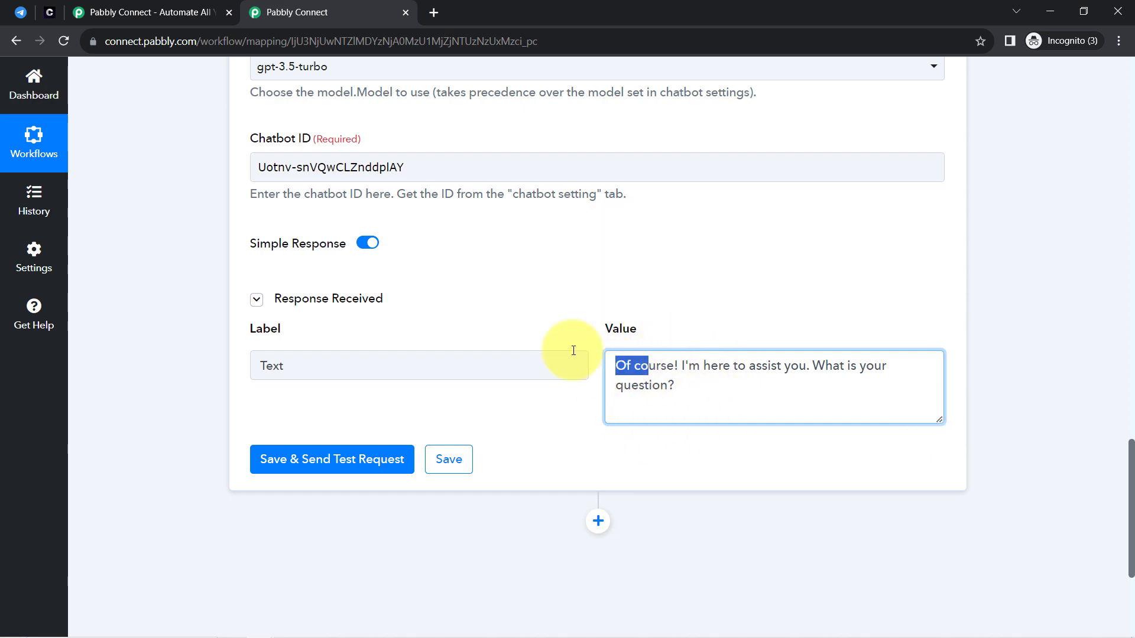
{"action": "left_click", "coordinate": [21, 12]}
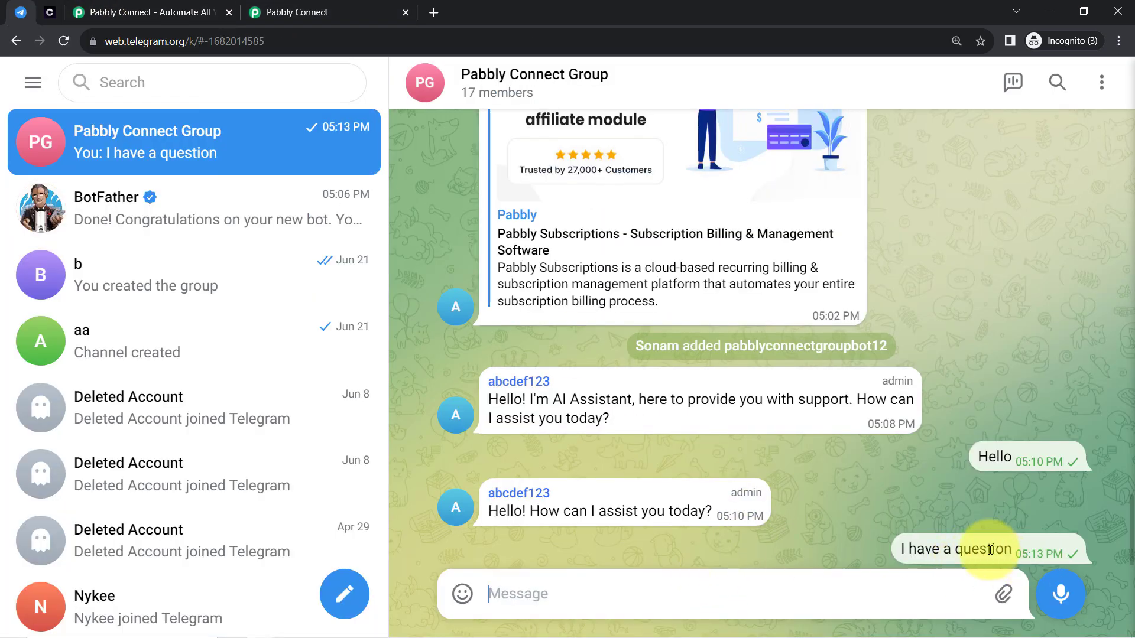
{"action": "left_click_drag", "start_coordinate": [986, 549], "coordinate": [931, 548]}
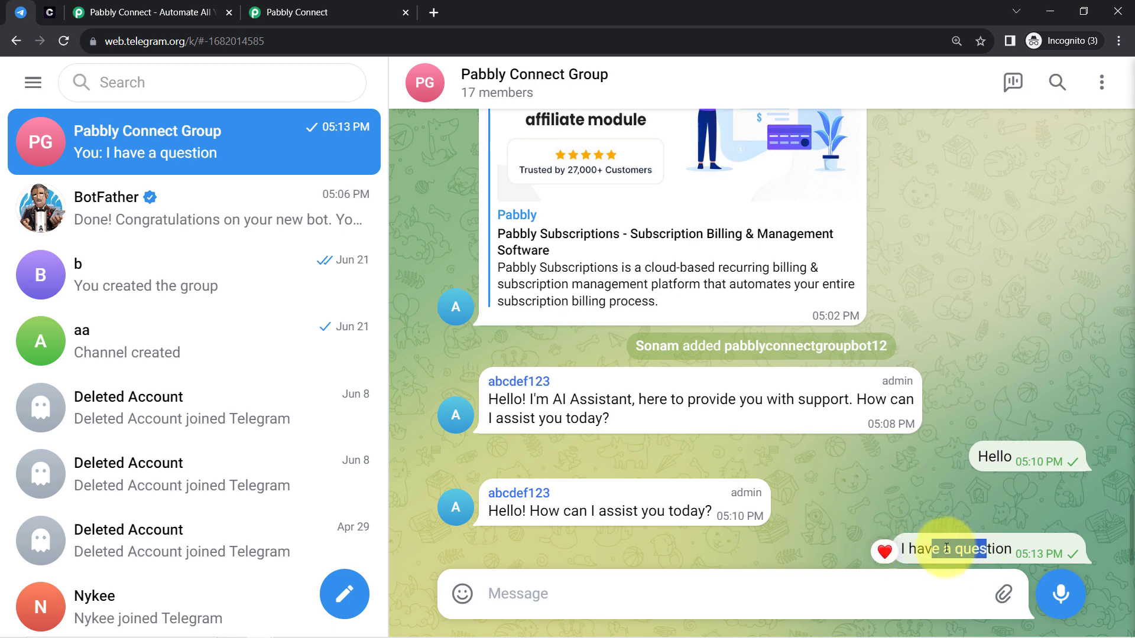
Back in the Pabbly Connect workflow, add a Telegram Bot action after Chatbase with the event Send a Text Message or Reply.
{"action": "left_click", "coordinate": [355, 12]}
{"action": "left_click", "coordinate": [597, 521]}
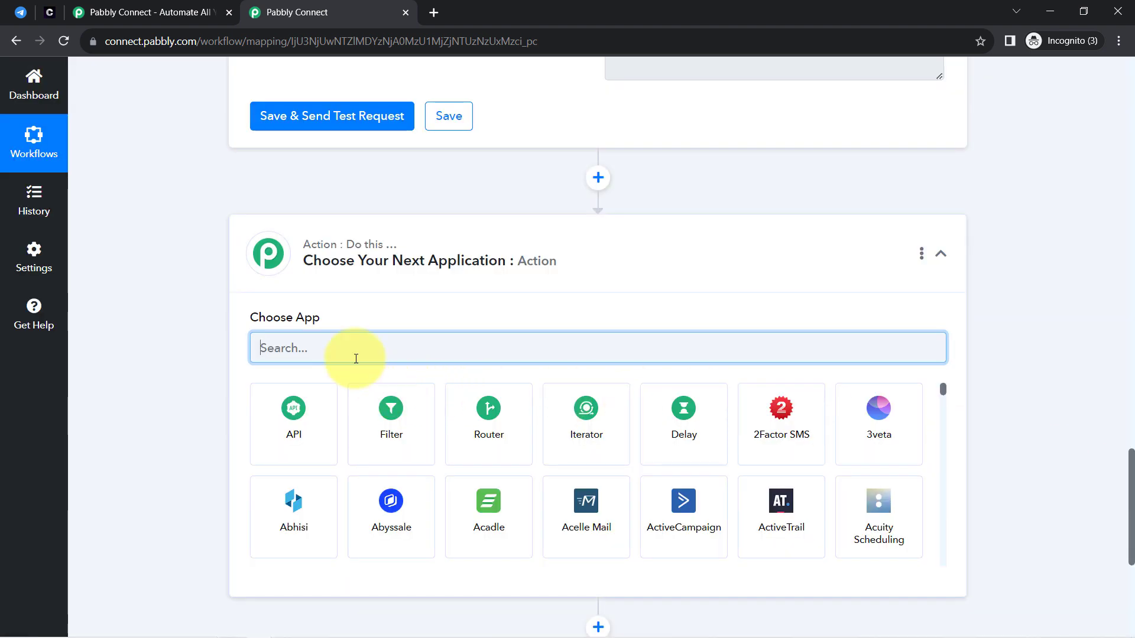
{"action": "type", "text": "tele"}
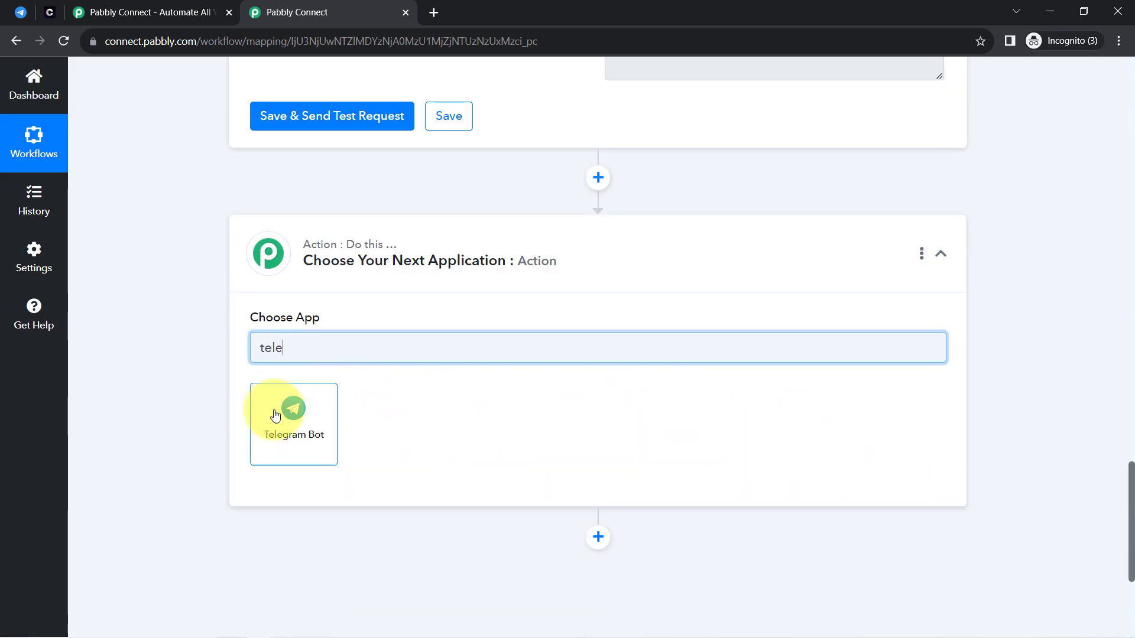
{"action": "left_click", "coordinate": [286, 434]}
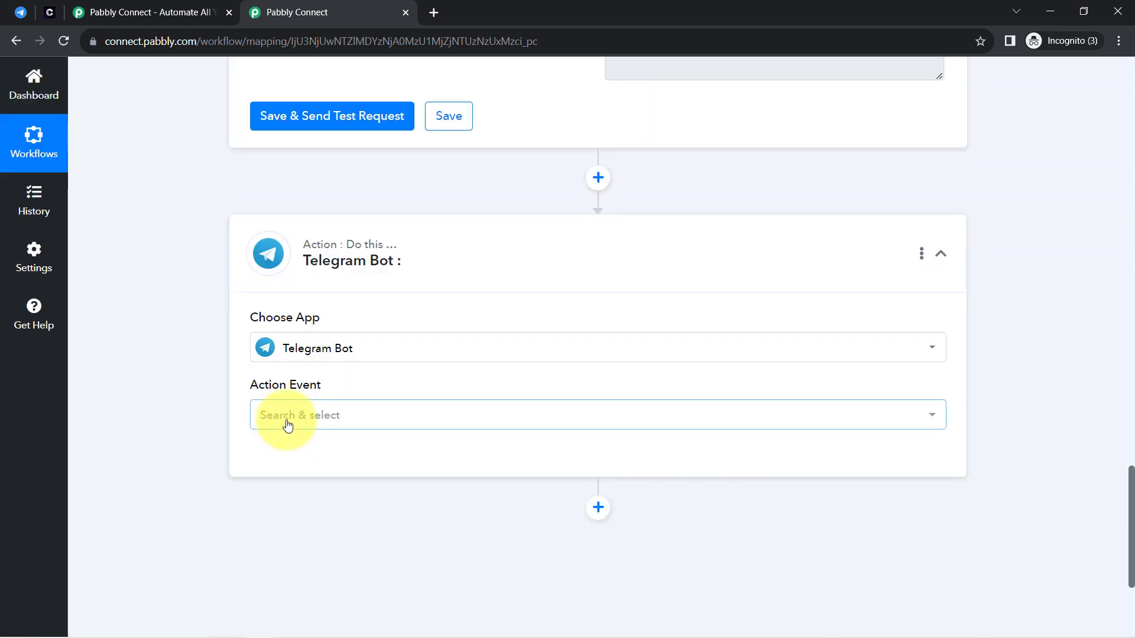
{"action": "left_click", "coordinate": [288, 425]}
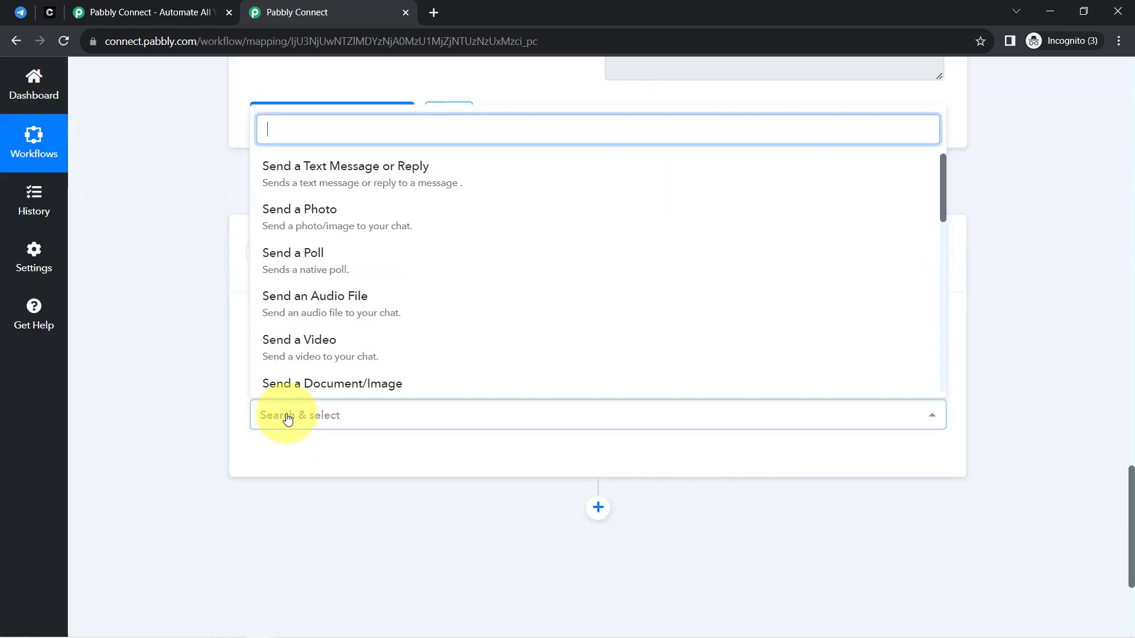
{"action": "left_click", "coordinate": [275, 177]}
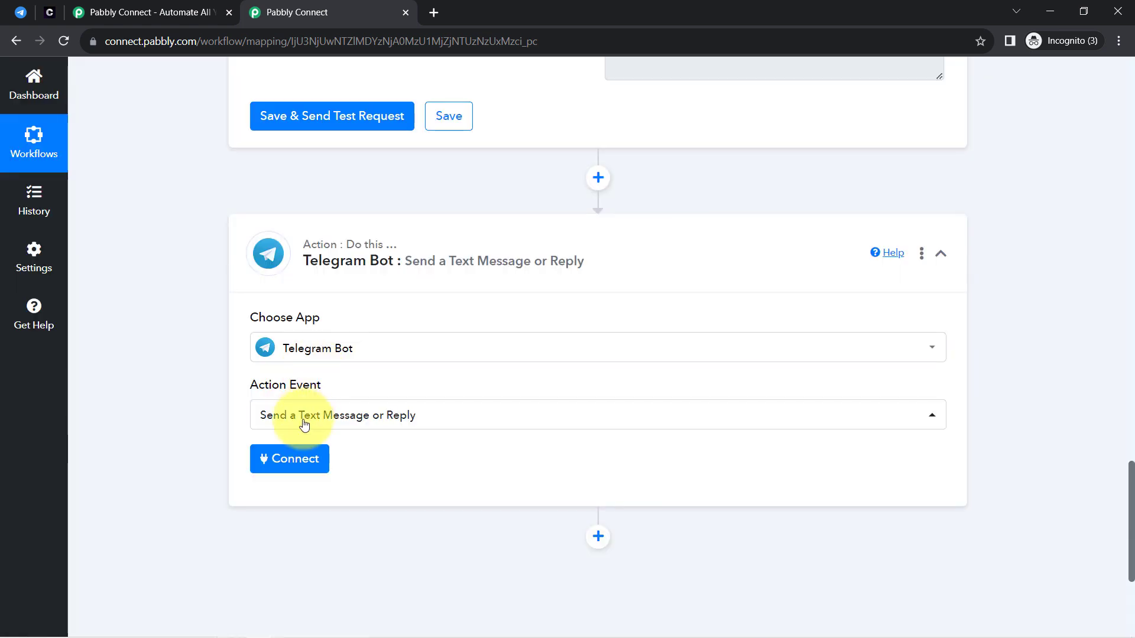
Connect the new Telegram Bot action using the existing connection Telegram Bot #29 and save it.
{"action": "left_click", "coordinate": [274, 464]}
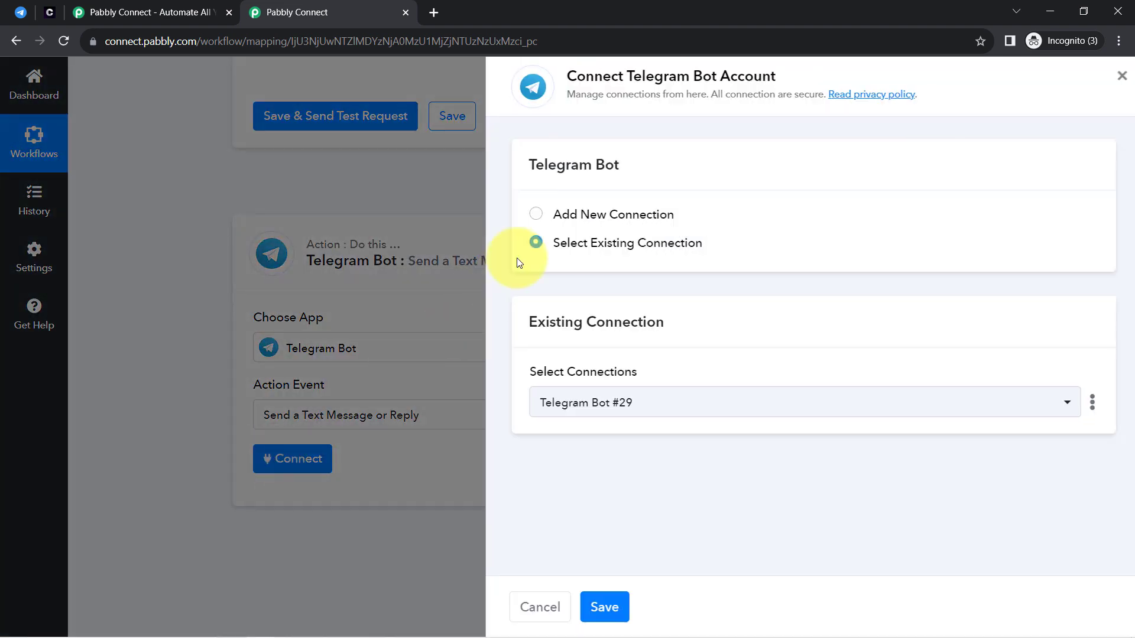
{"action": "left_click", "coordinate": [578, 222]}
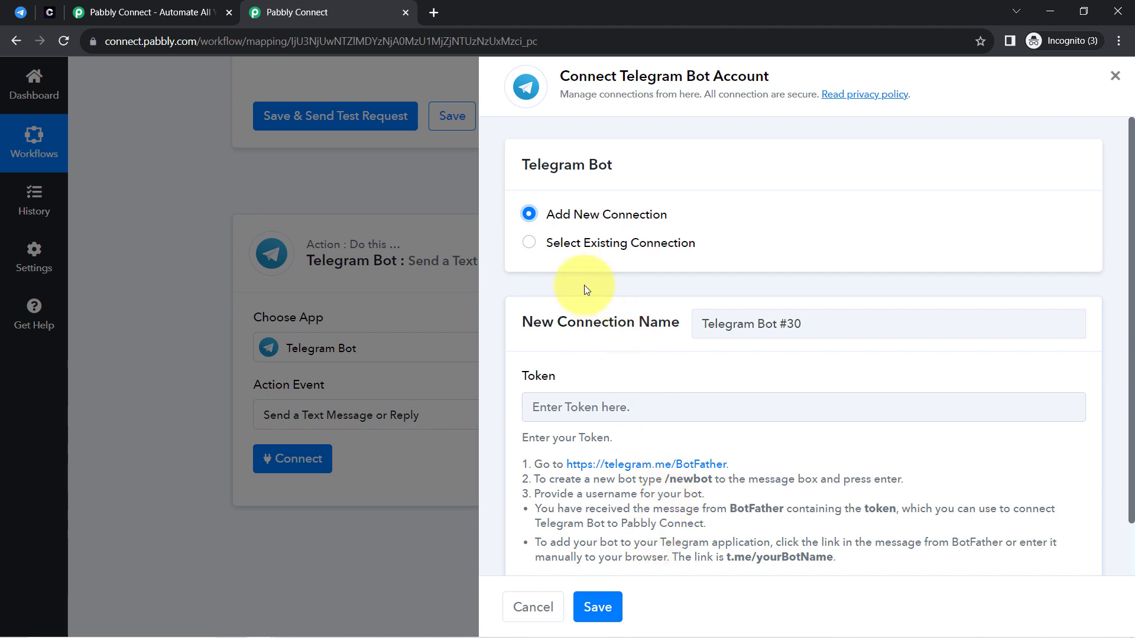
{"action": "left_click", "coordinate": [593, 243]}
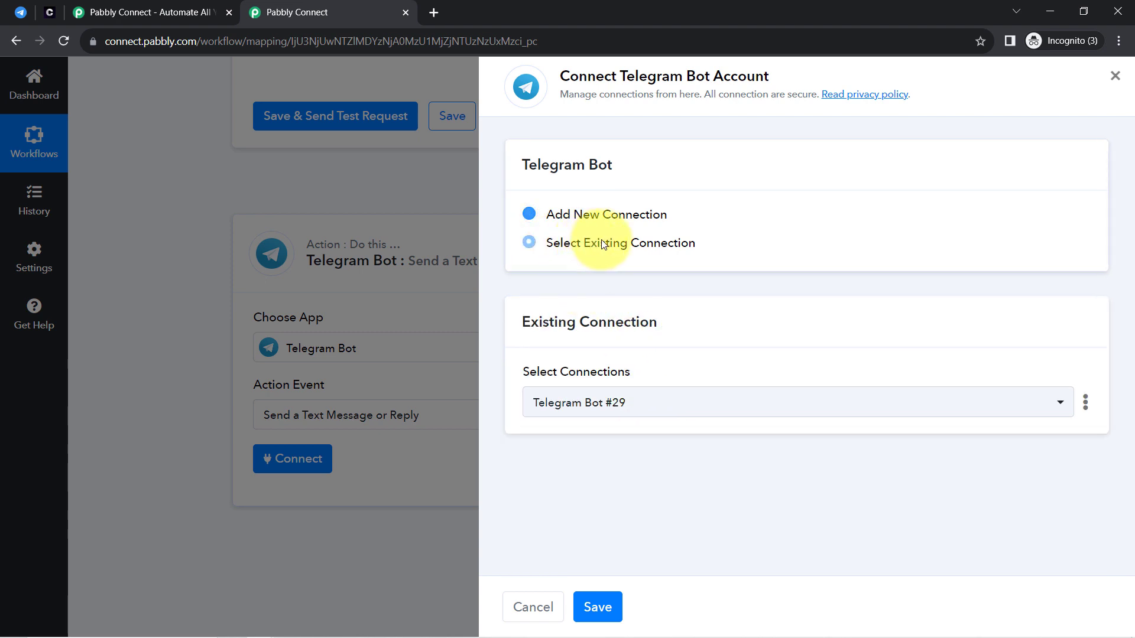
{"action": "left_click", "coordinate": [599, 615]}
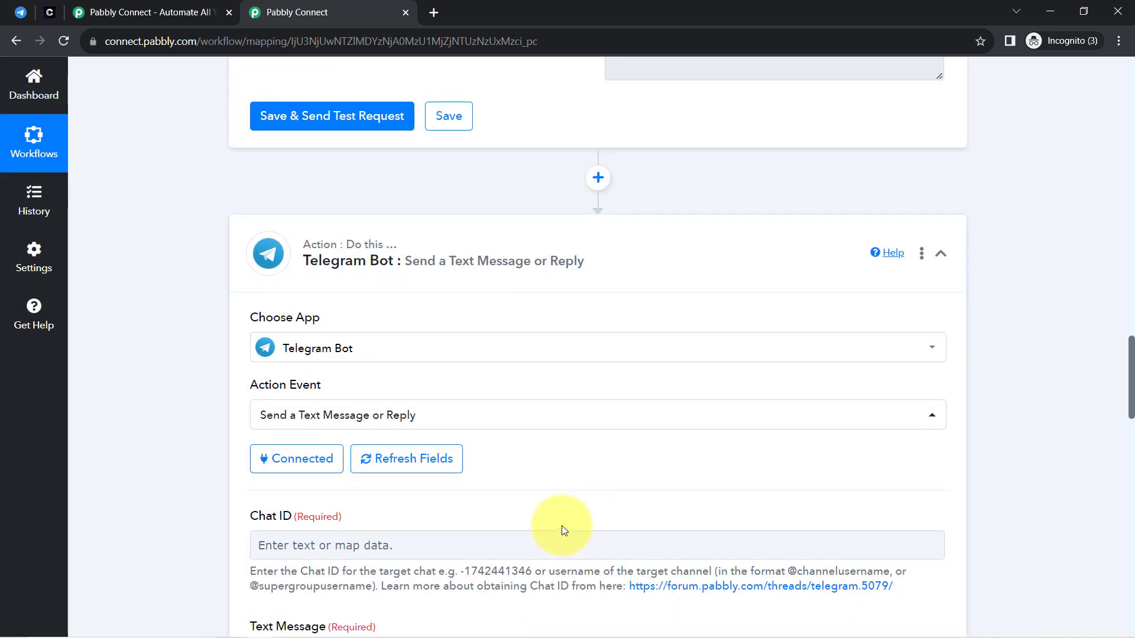
Copy Pabbly Connect Group's chat ID, including its minus sign, from the Telegram web address and paste it into the action's Chat ID field.
{"action": "scroll", "coordinate": [1123, 378], "scroll_direction": "down", "scroll_amount": 4}
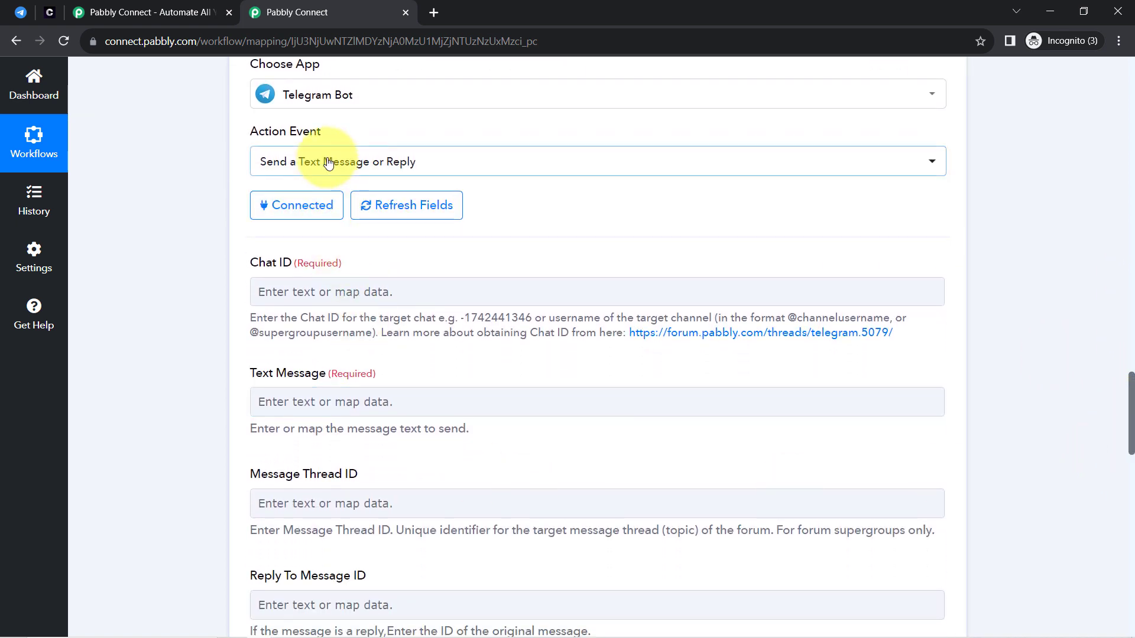
{"action": "mouse_move", "coordinate": [318, 129]}
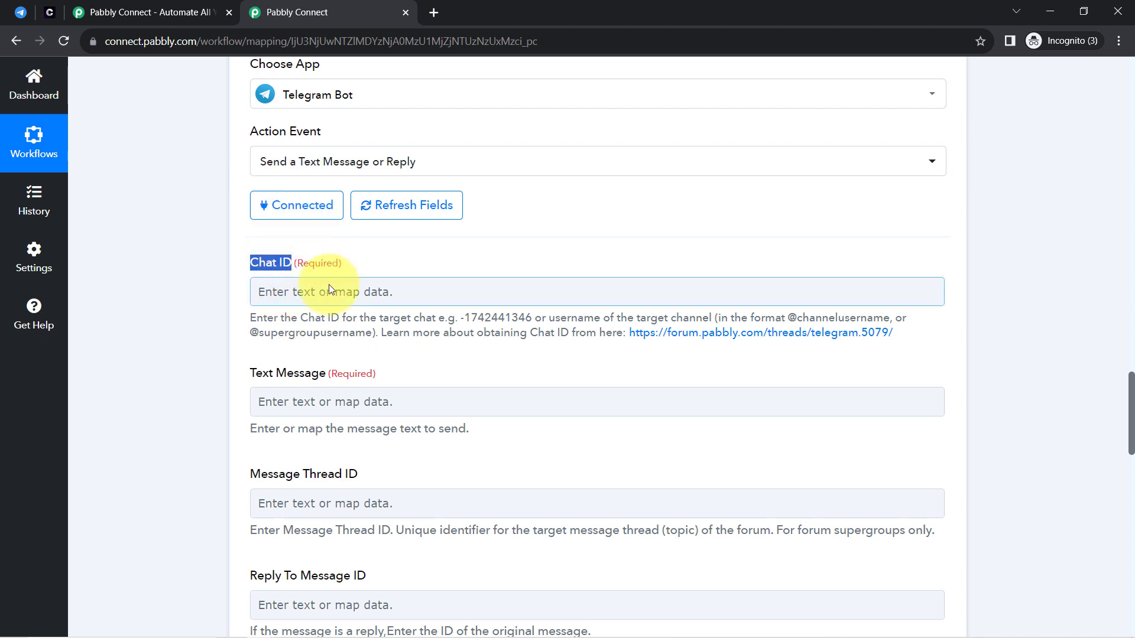
{"action": "left_click", "coordinate": [20, 11]}
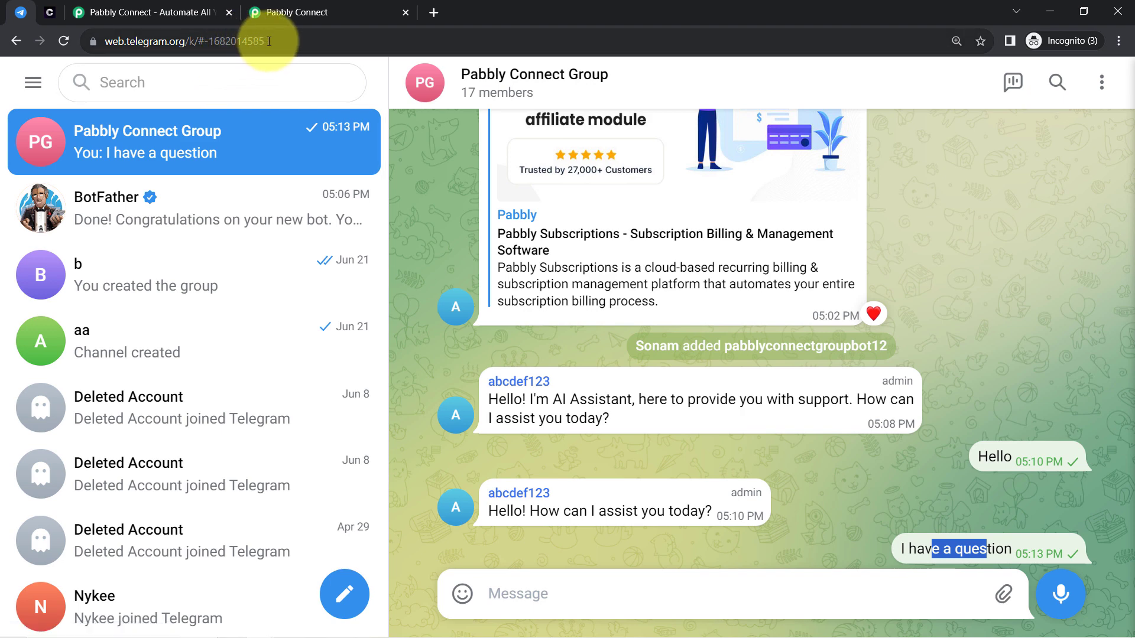
{"action": "left_click_drag", "start_coordinate": [269, 41], "coordinate": [215, 39]}
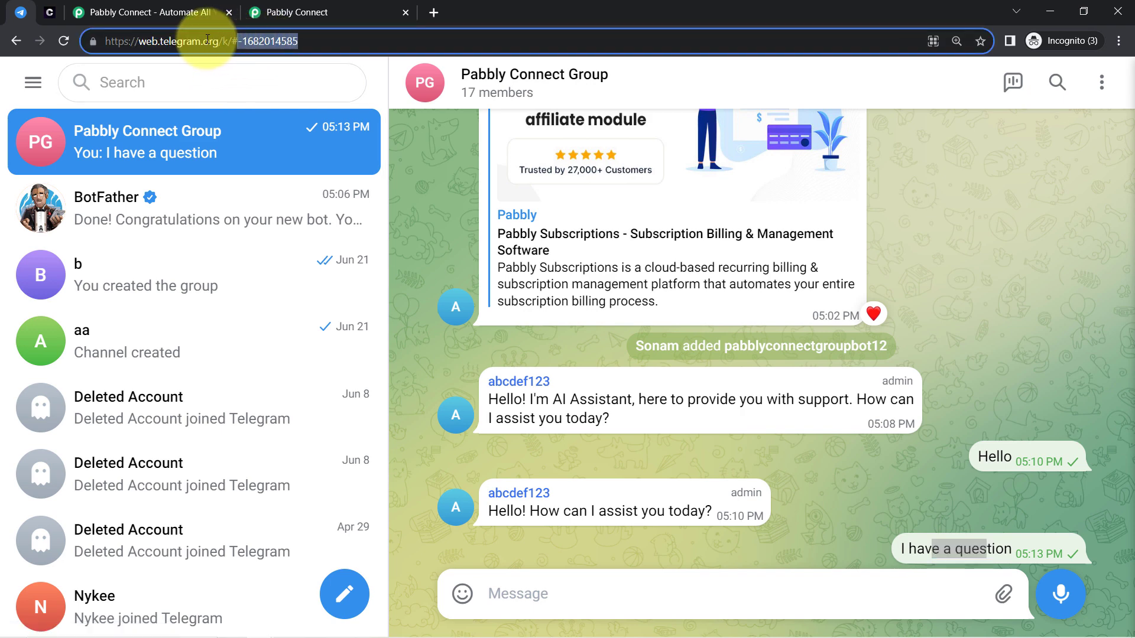
{"action": "left_click", "coordinate": [296, 12]}
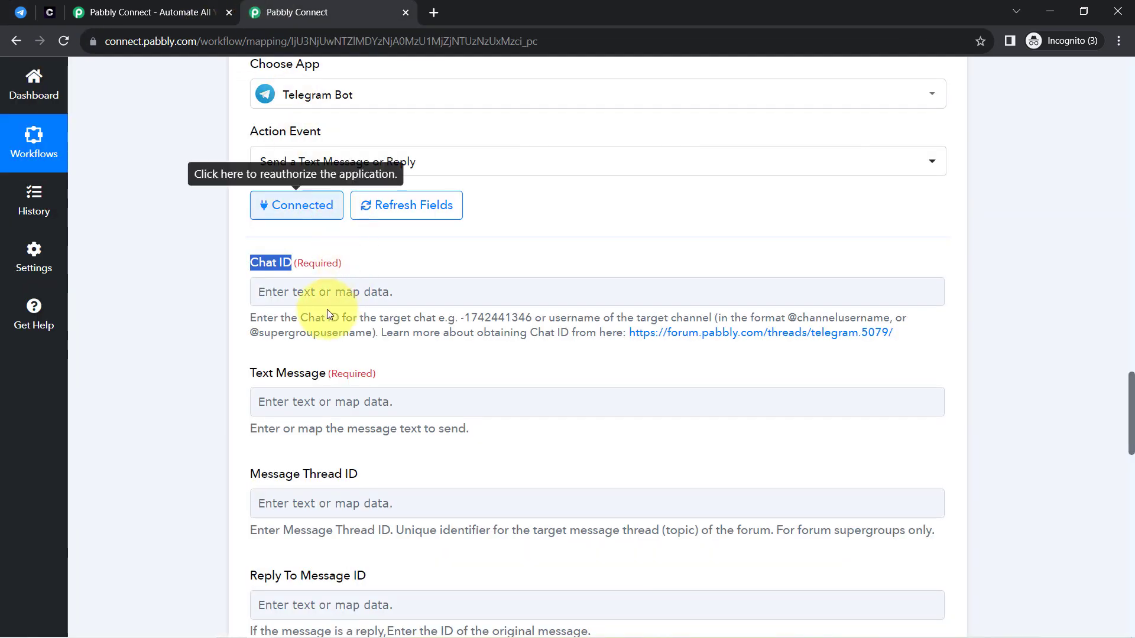
{"action": "left_click", "coordinate": [278, 299]}
{"action": "key", "text": "ctrl+v"}
{"action": "left_click", "coordinate": [195, 325]}
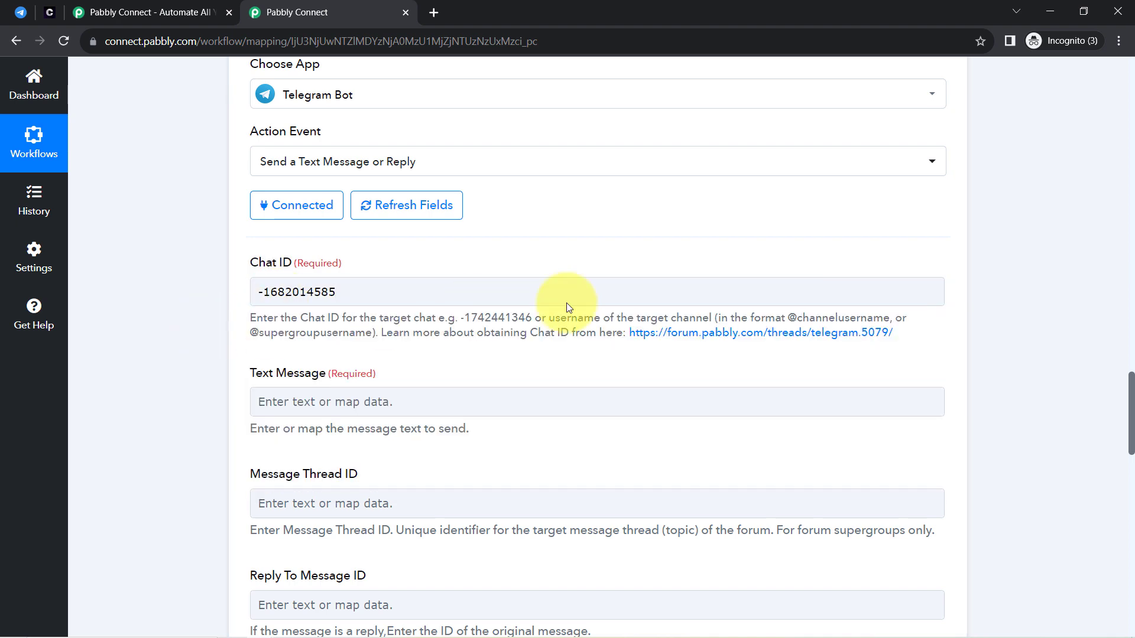
Examine the Chat ID format example, the Text Message description, and the remaining fields of the Telegram Bot action.
{"action": "left_click_drag", "start_coordinate": [333, 318], "coordinate": [523, 320]}
{"action": "left_click", "coordinate": [463, 324]}
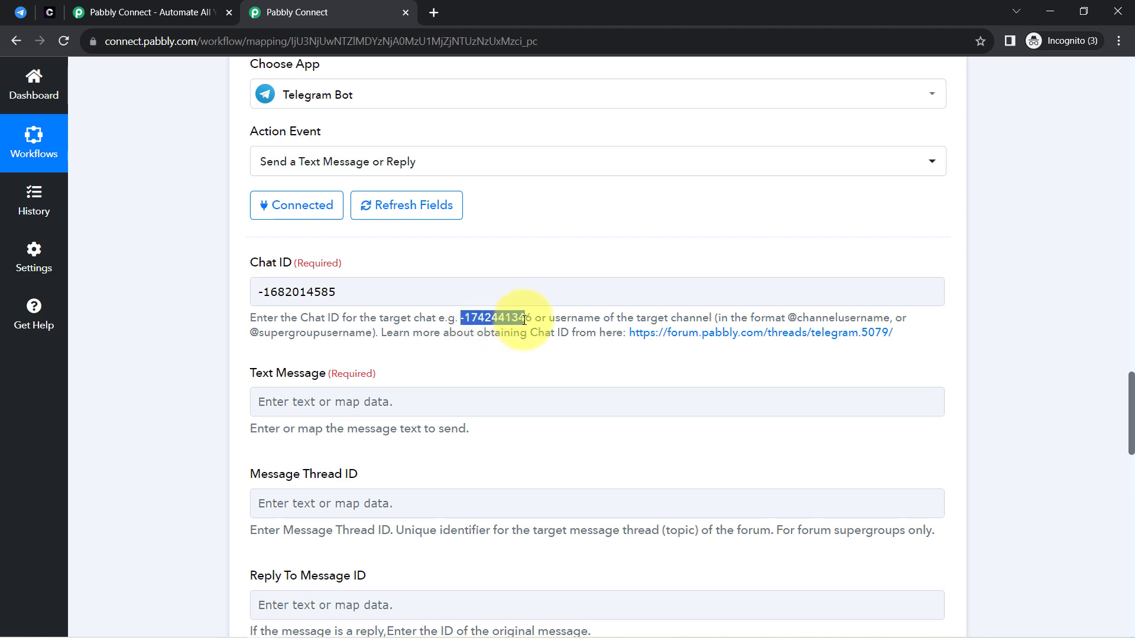
{"action": "left_click", "coordinate": [136, 371]}
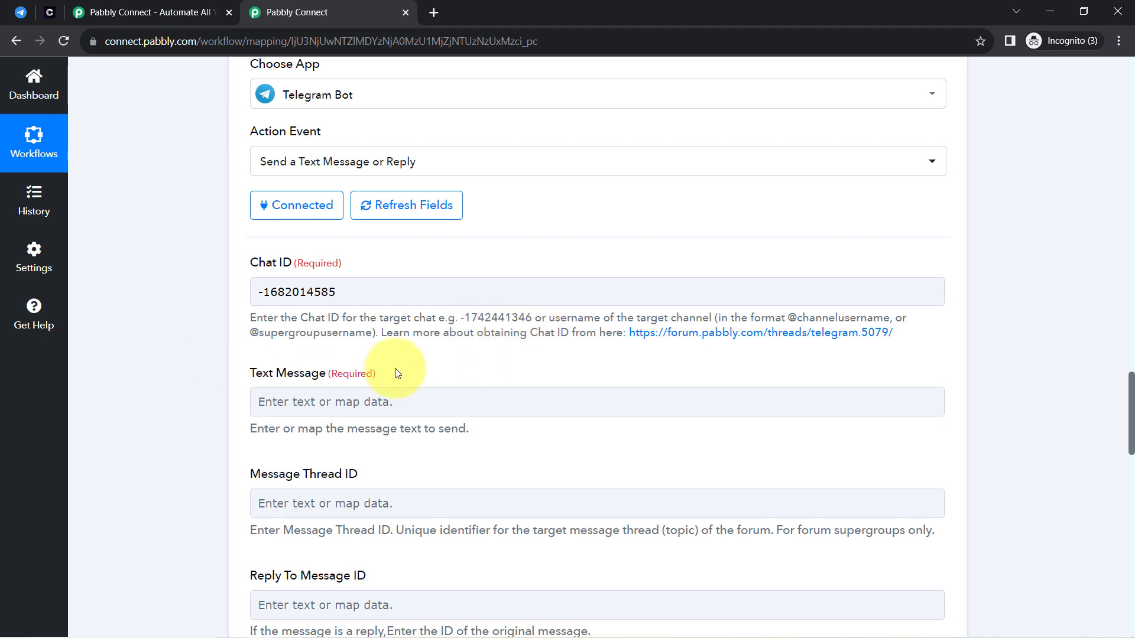
{"action": "left_click_drag", "start_coordinate": [246, 380], "coordinate": [298, 382]}
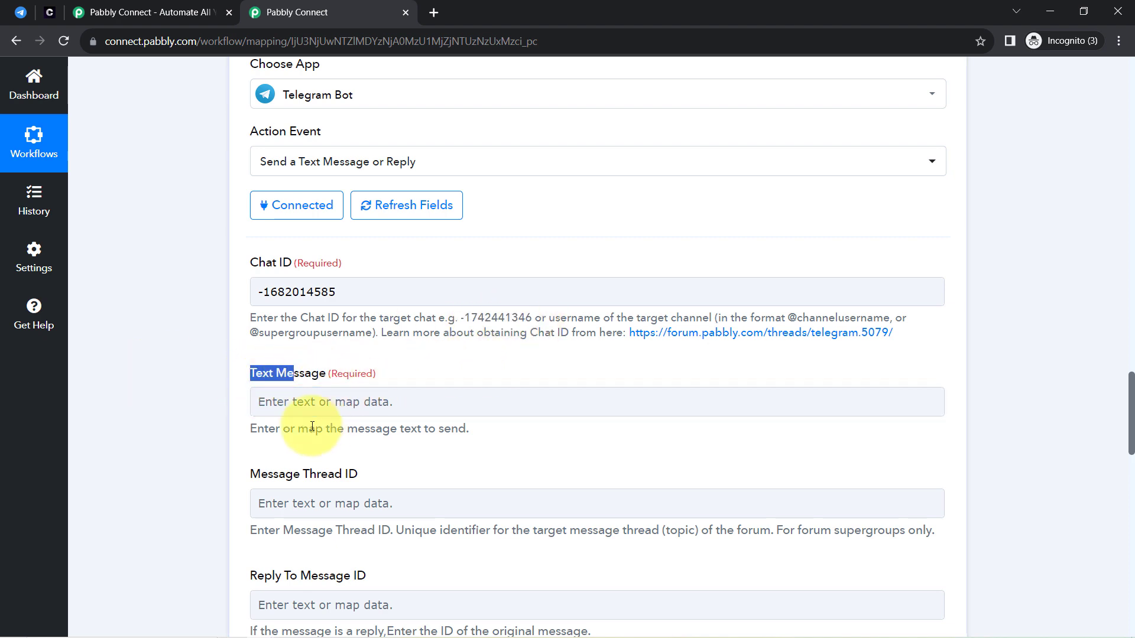
{"action": "left_click", "coordinate": [296, 436]}
{"action": "left_click_drag", "start_coordinate": [268, 436], "coordinate": [414, 435]}
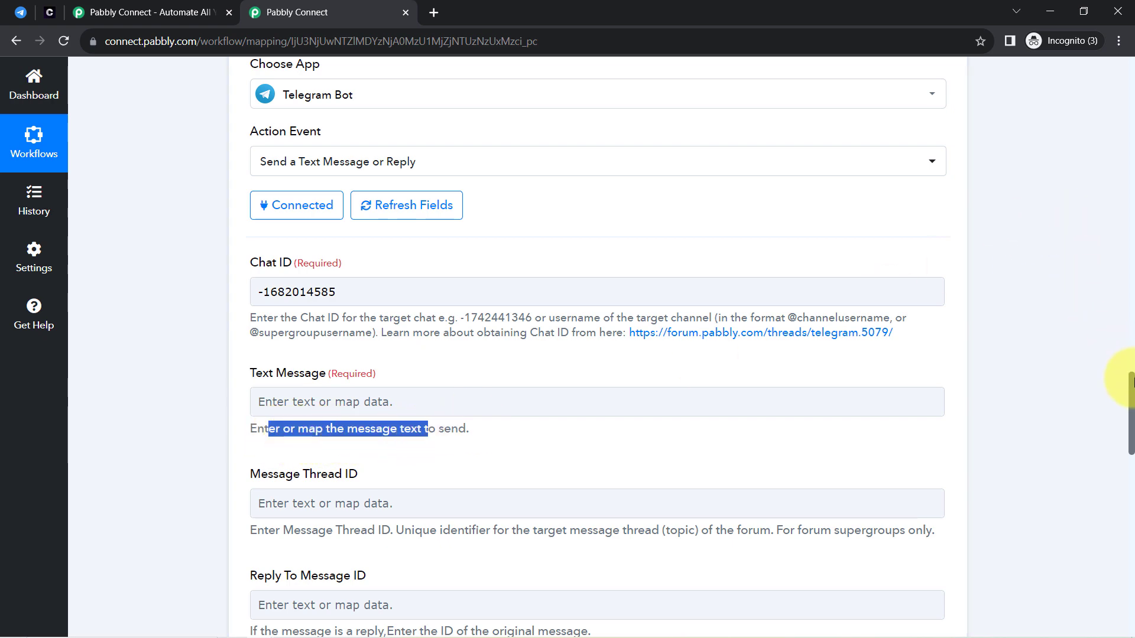
{"action": "left_click_drag", "start_coordinate": [1130, 393], "coordinate": [1114, 417]}
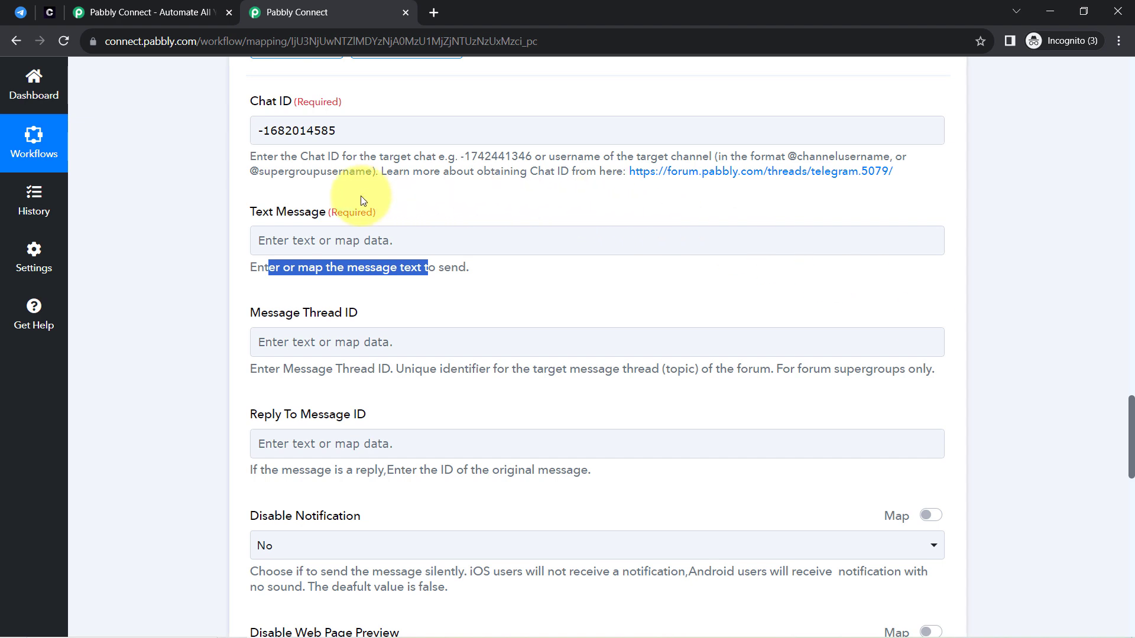
Map the Text value from the Chatbase step into the Text Message field and save the action with a test request.
{"action": "left_click", "coordinate": [292, 240]}
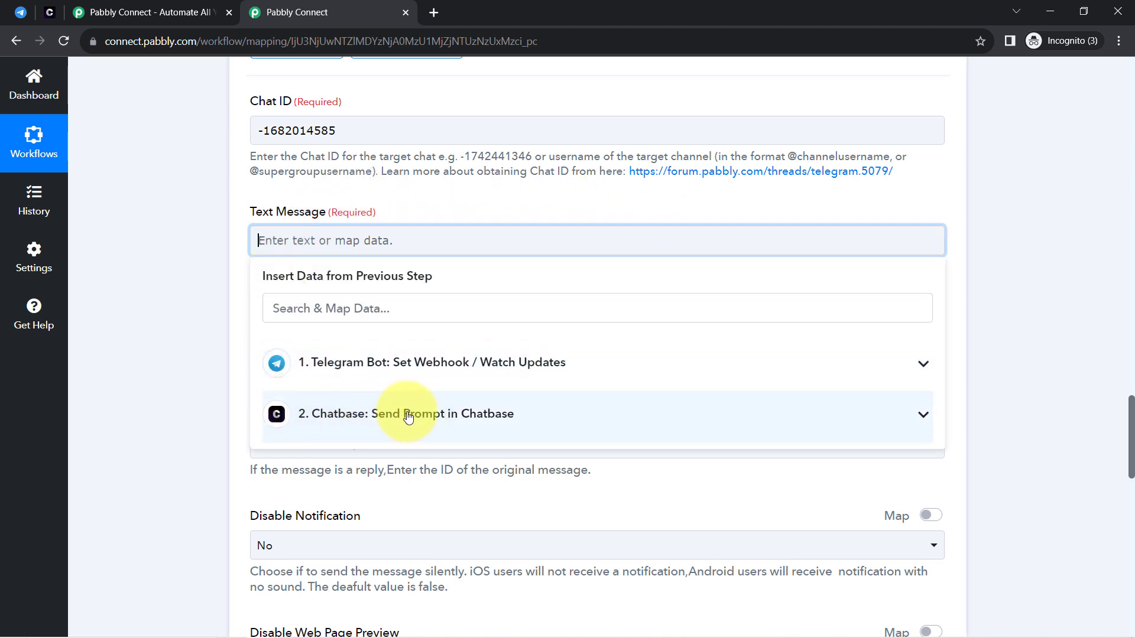
{"action": "left_click_drag", "start_coordinate": [384, 412], "coordinate": [411, 414]}
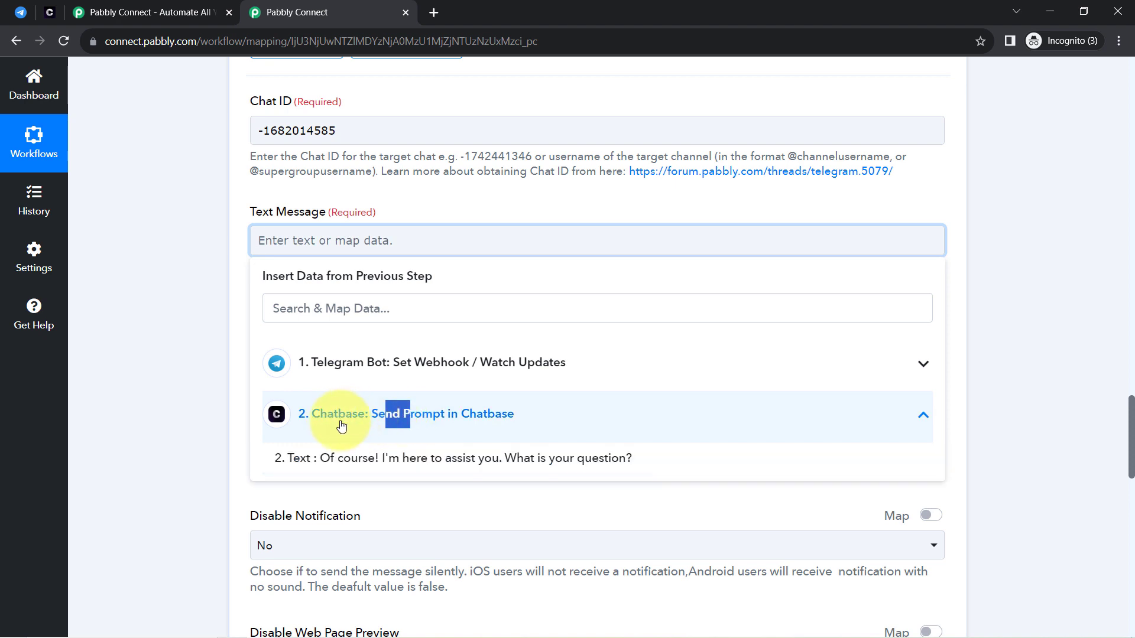
{"action": "left_click", "coordinate": [337, 459]}
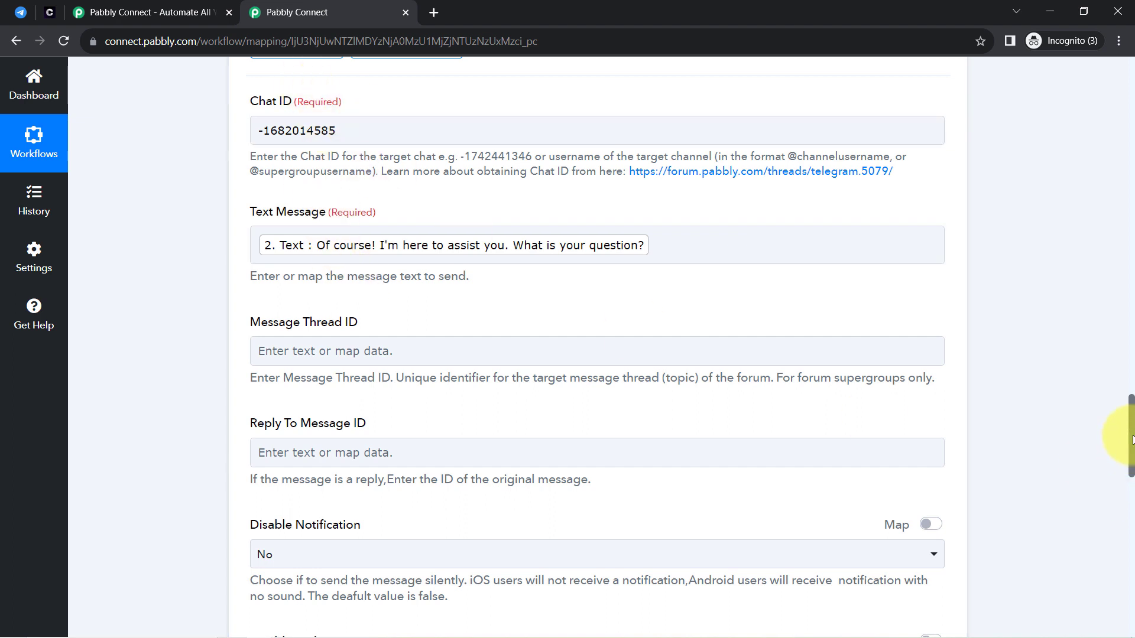
{"action": "left_click_drag", "start_coordinate": [1132, 440], "coordinate": [1108, 467]}
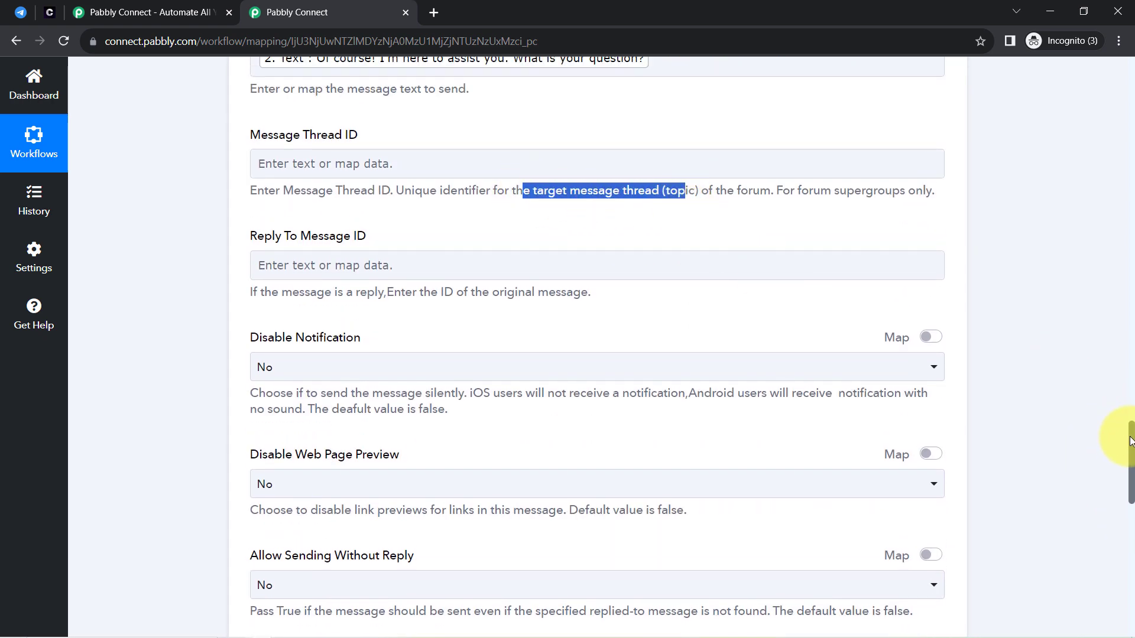
{"action": "left_click_drag", "start_coordinate": [1130, 440], "coordinate": [1123, 564]}
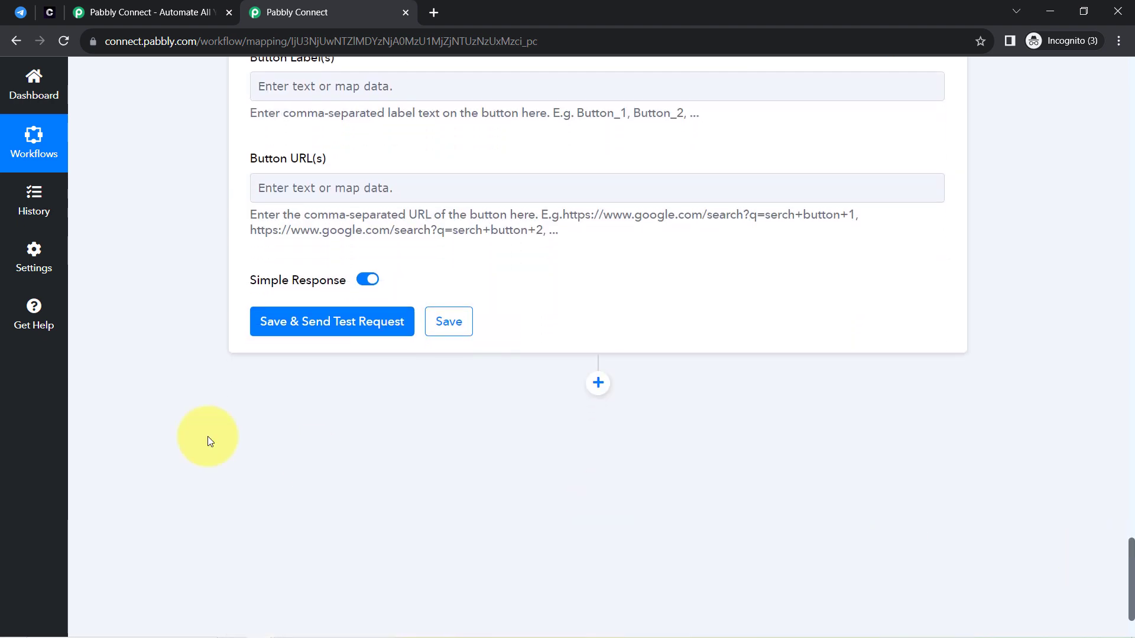
{"action": "left_click", "coordinate": [279, 342]}
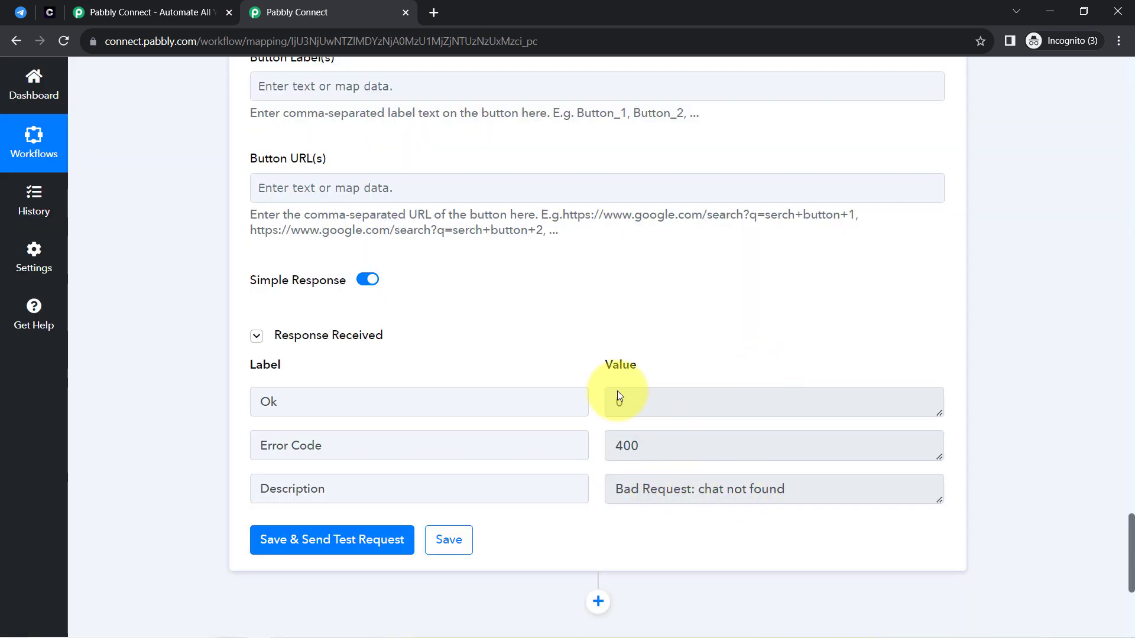
Check the group's ID in Telegram's web address and insert the prefix 100 after the minus sign in the action's Chat ID.
{"action": "left_click", "coordinate": [30, 10]}
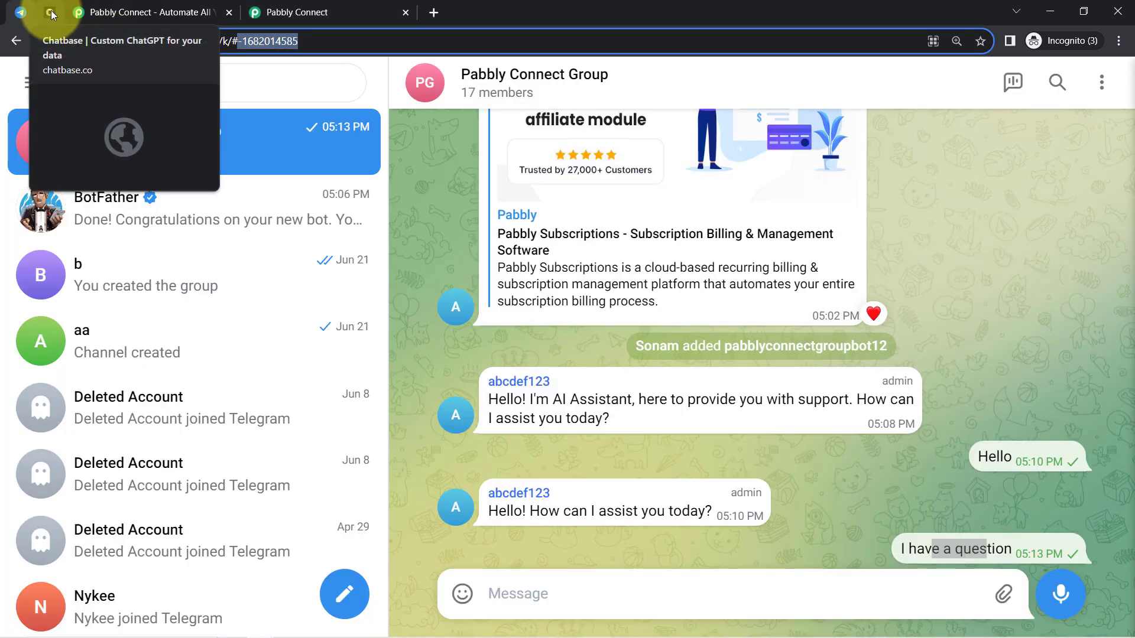
{"action": "left_click", "coordinate": [324, 13]}
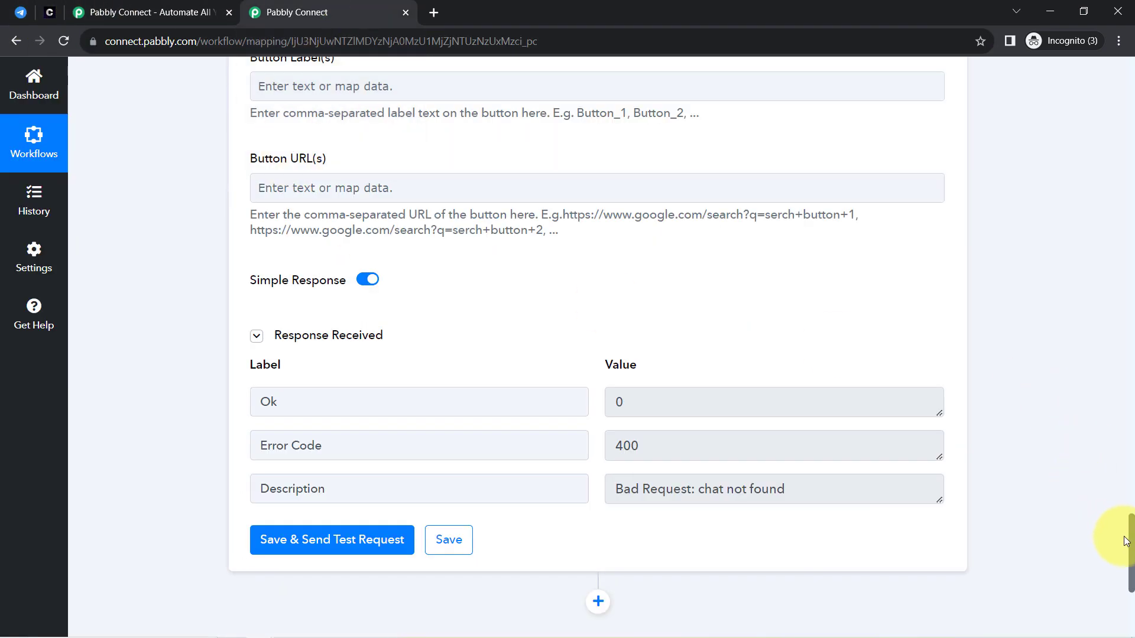
{"action": "left_click_drag", "start_coordinate": [1130, 542], "coordinate": [1108, 381]}
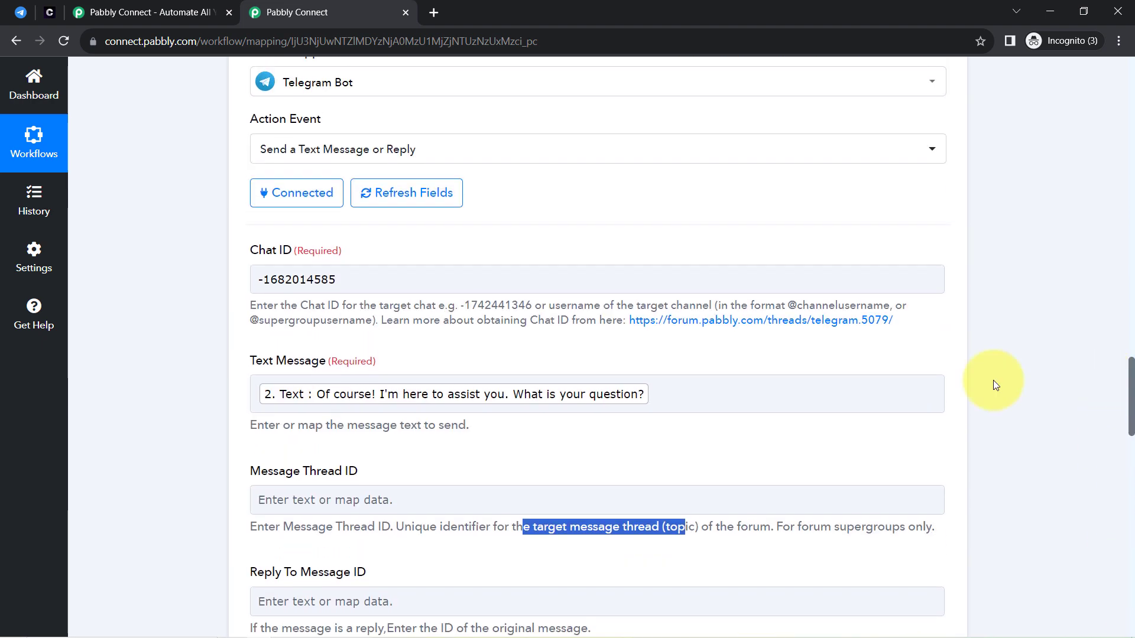
{"action": "left_click", "coordinate": [264, 285]}
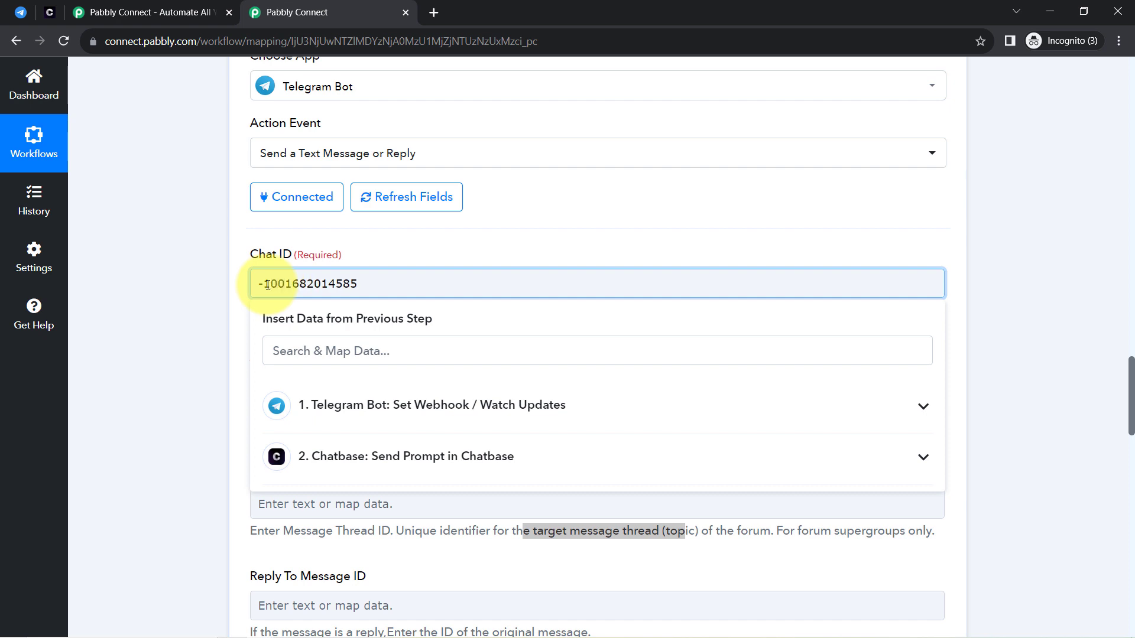
{"action": "left_click", "coordinate": [194, 313]}
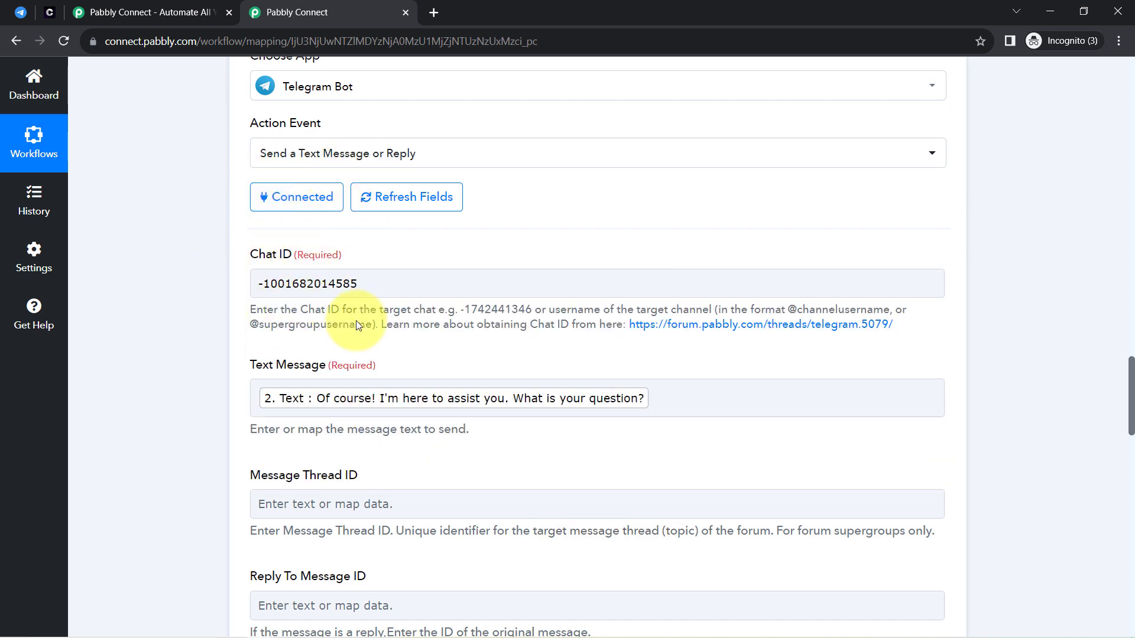
Open the forum link on obtaining a Chat ID, examine the rule about the prefix 100, and return to the workflow.
{"action": "right_click", "coordinate": [763, 326]}
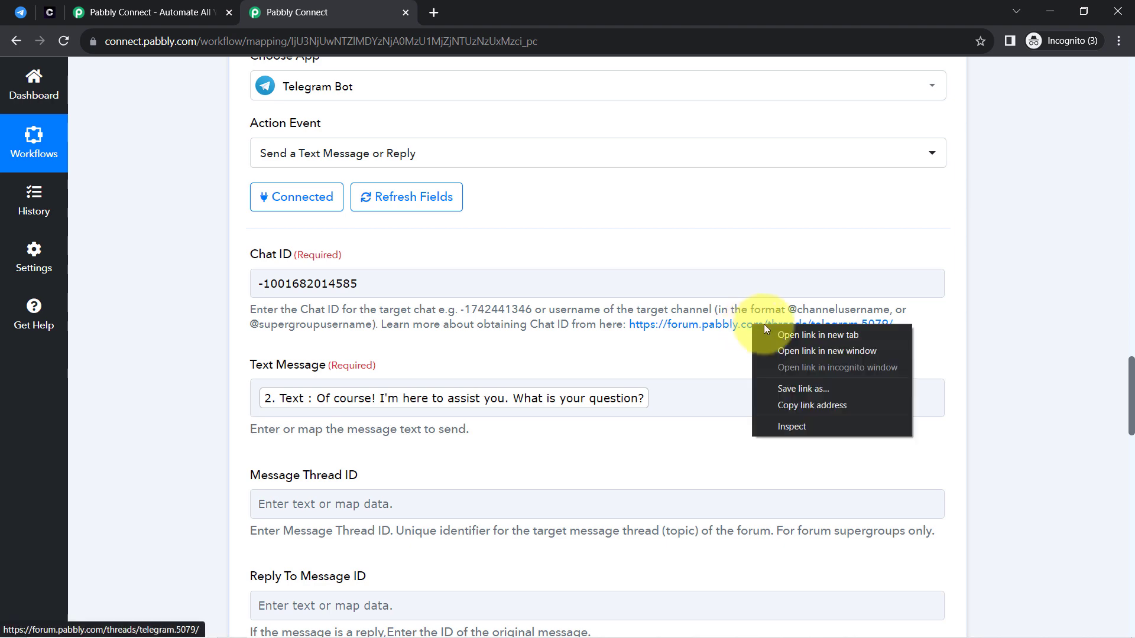
{"action": "left_click", "coordinate": [784, 335]}
{"action": "left_click", "coordinate": [489, 7]}
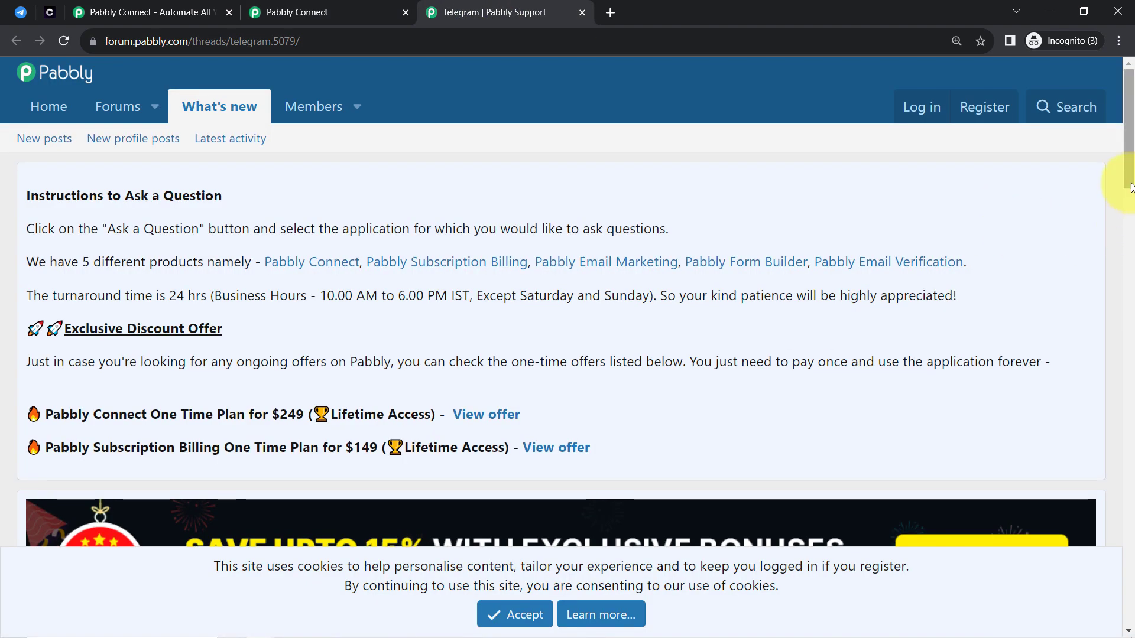
{"action": "left_click_drag", "start_coordinate": [1130, 183], "coordinate": [1130, 523]}
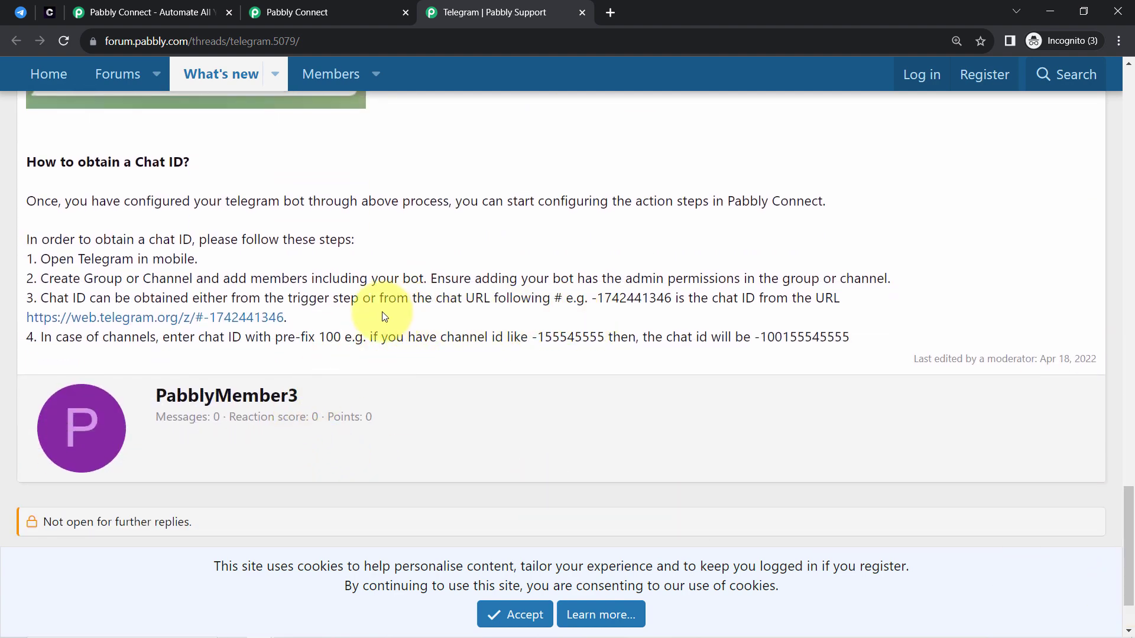
{"action": "left_click_drag", "start_coordinate": [302, 338], "coordinate": [341, 338]}
{"action": "left_click", "coordinate": [270, 8]}
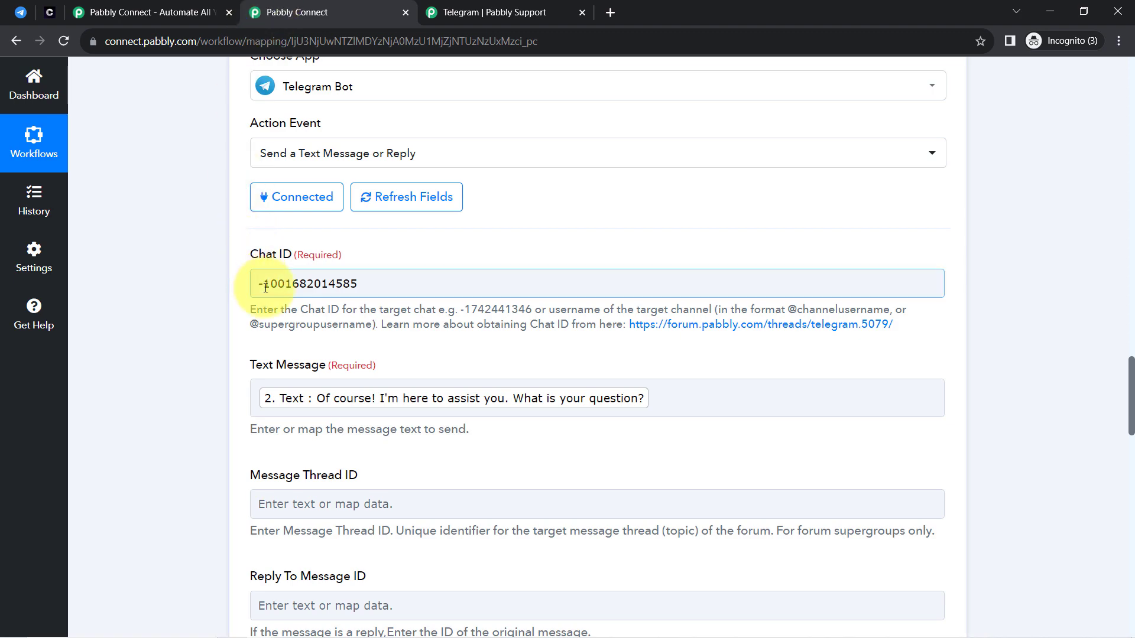
Save the Telegram Bot action with a new test request and check the bot's reply in Pabbly Connect Group on Telegram.
{"action": "left_click_drag", "start_coordinate": [1132, 396], "coordinate": [1043, 556]}
{"action": "left_click", "coordinate": [297, 326]}
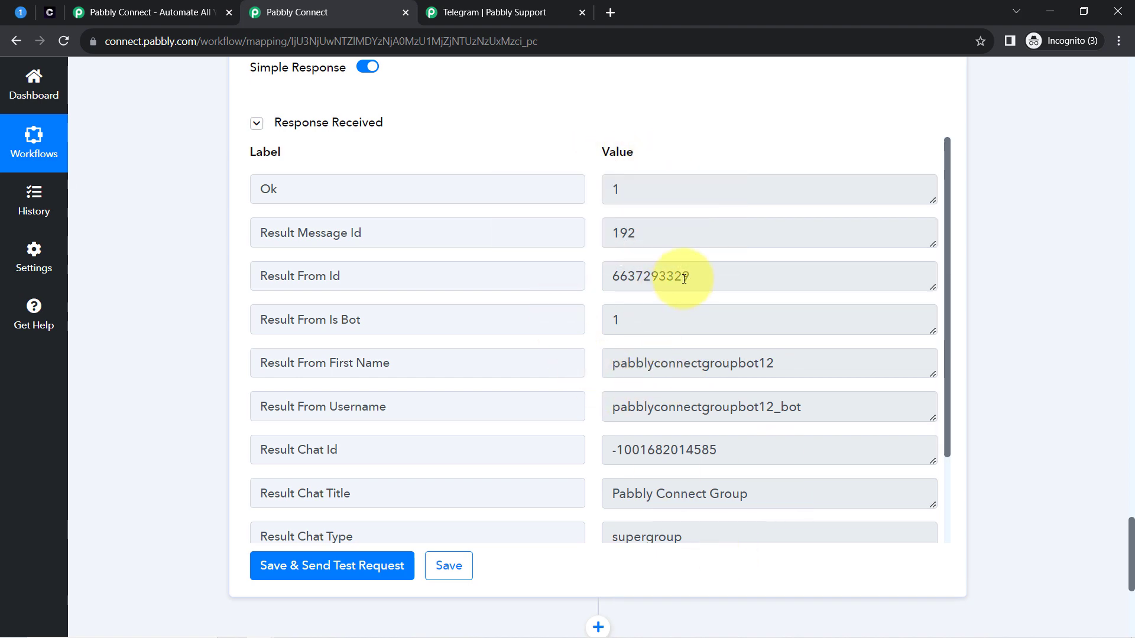
{"action": "left_click", "coordinate": [20, 11]}
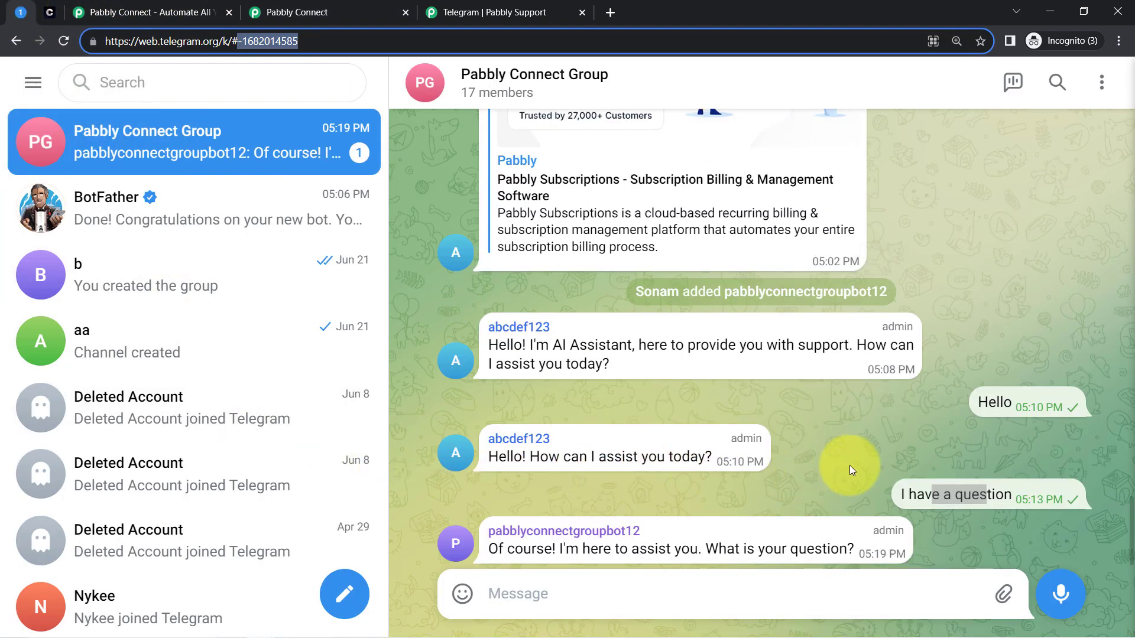
{"action": "left_click_drag", "start_coordinate": [924, 494], "coordinate": [1006, 495]}
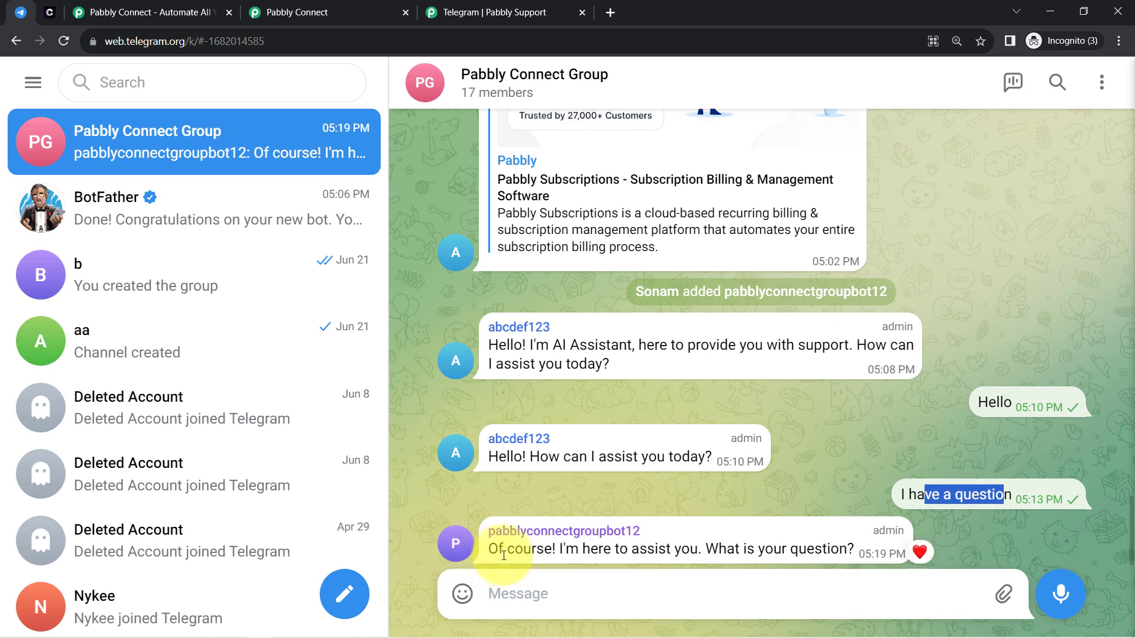
{"action": "left_click_drag", "start_coordinate": [494, 552], "coordinate": [823, 553]}
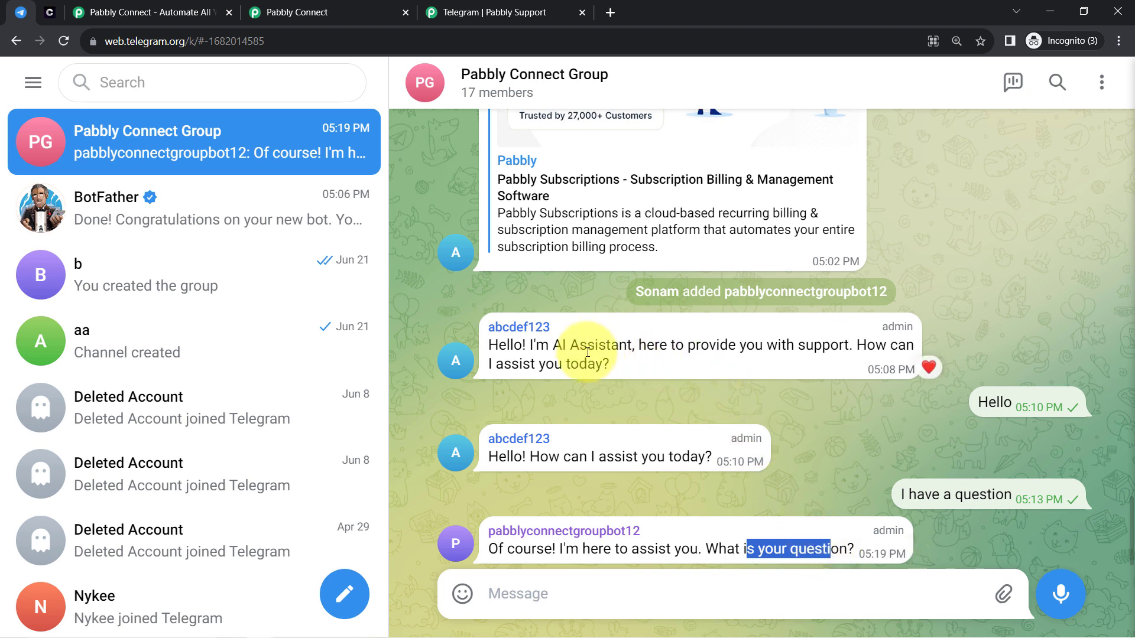
Close the Pabbly forum page, then post "What is the pricing of Pabbly Connect" in Pabbly Connect Group on Telegram and read the bot's reply.
{"action": "left_click", "coordinate": [331, 5]}
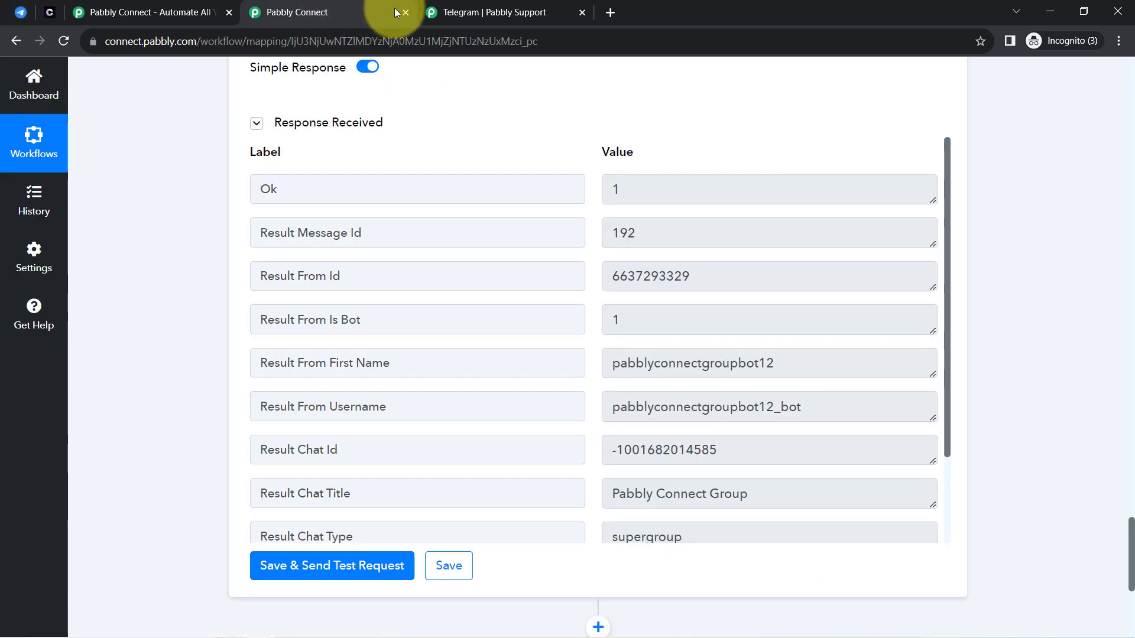
{"action": "left_click", "coordinate": [582, 12]}
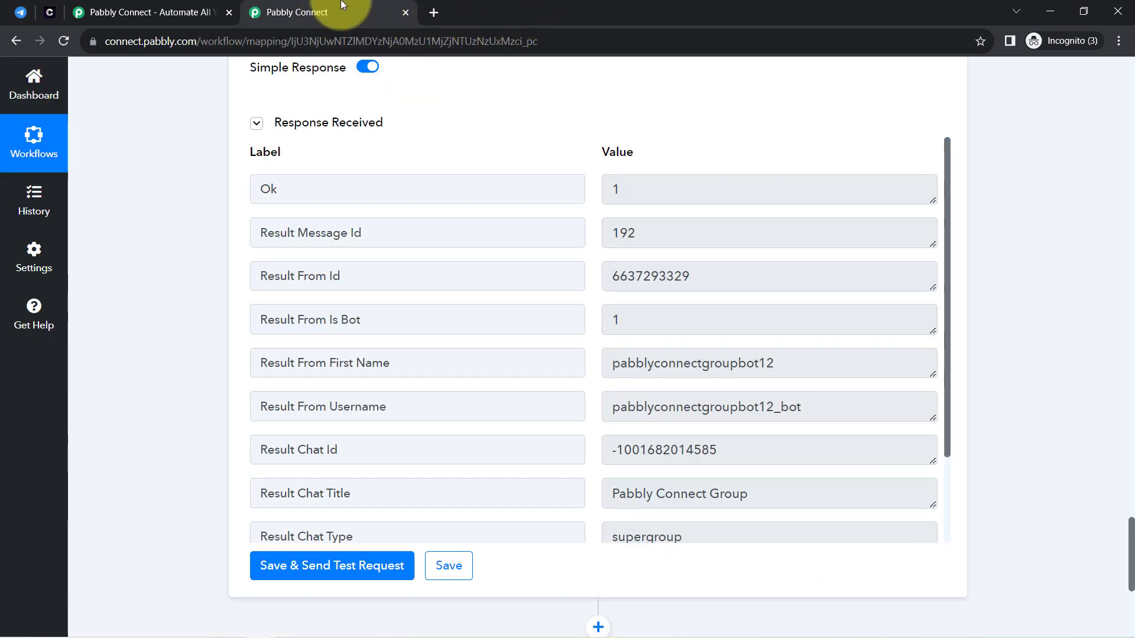
{"action": "left_click", "coordinate": [19, 12]}
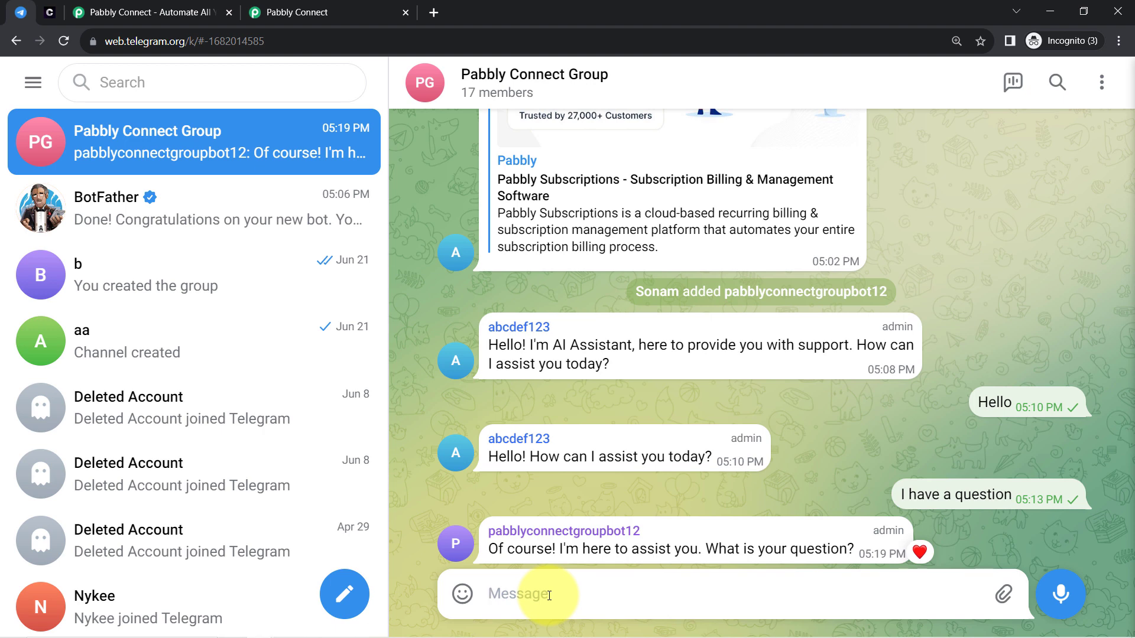
{"action": "type", "text": "What is the pricing of Pabbly Connect"}
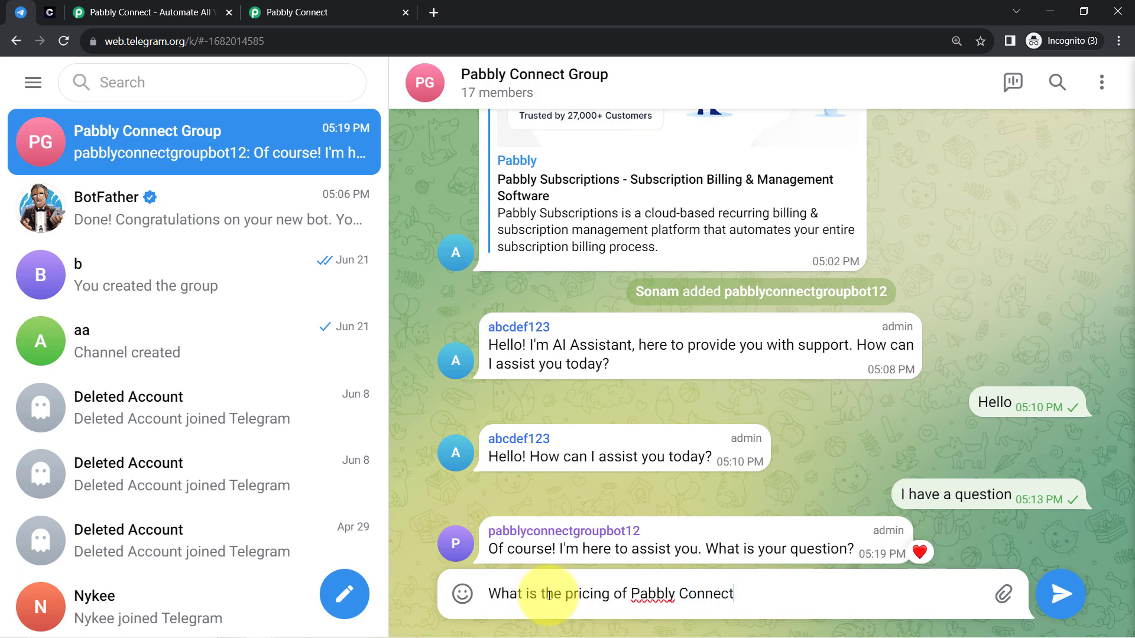
{"action": "key", "text": "Return"}
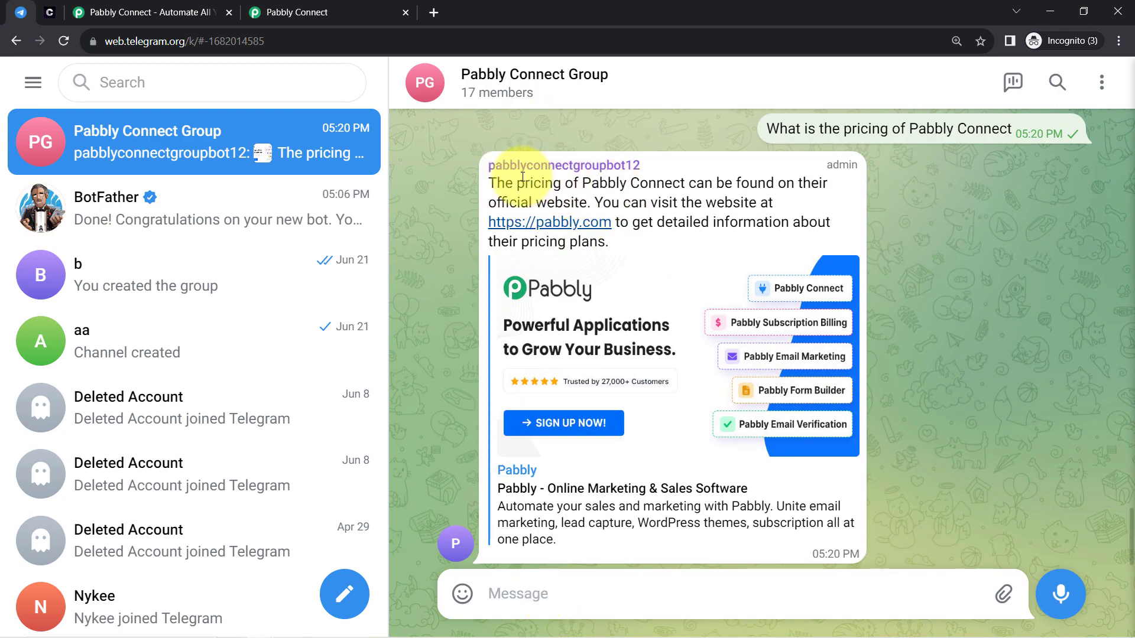
{"action": "left_click_drag", "start_coordinate": [522, 176], "coordinate": [591, 202]}
Send "What products offered via Pabbly" to Pabbly Connect Group and read the bot's answer.
{"action": "left_click", "coordinate": [521, 592]}
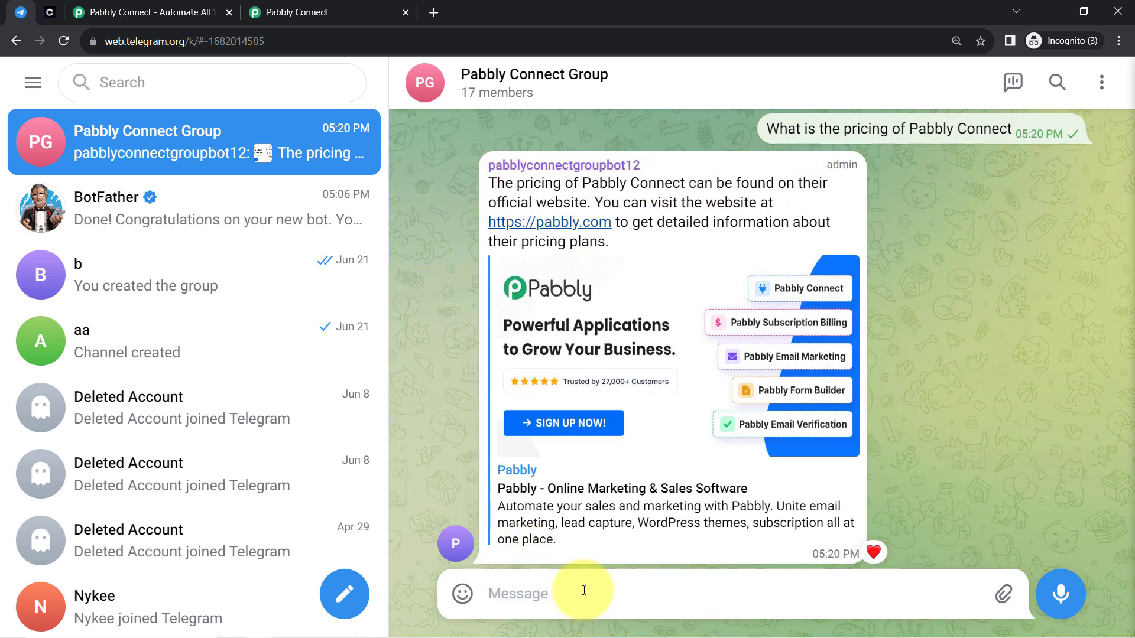
{"action": "type", "text": "What products offered via Pabbly"}
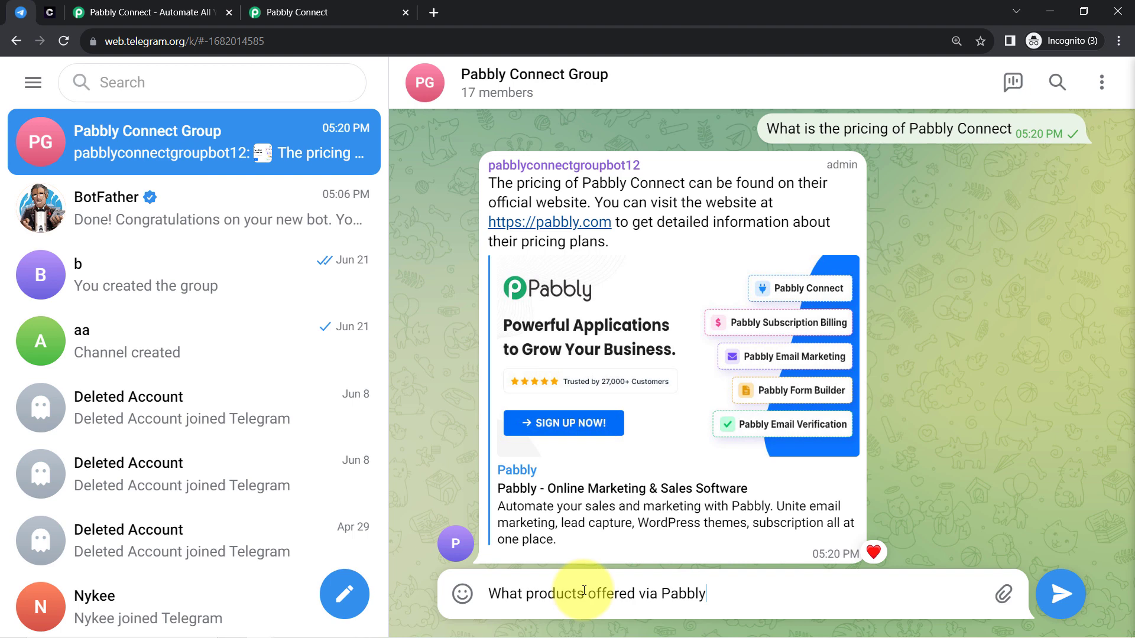
{"action": "key", "text": "Return"}
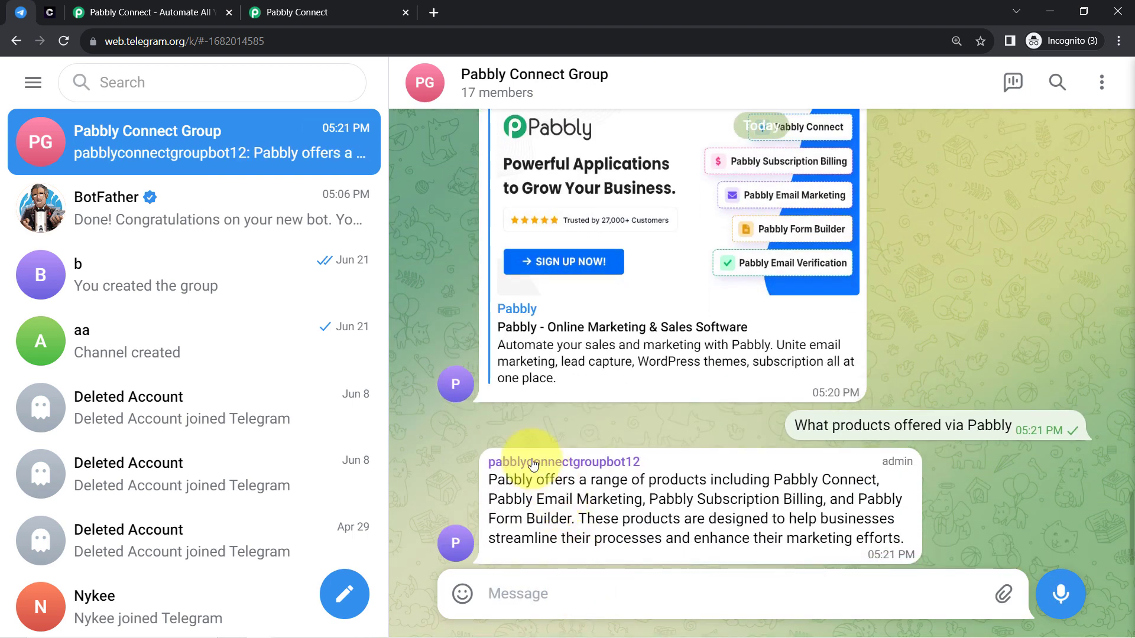
{"action": "left_click_drag", "start_coordinate": [508, 480], "coordinate": [690, 480]}
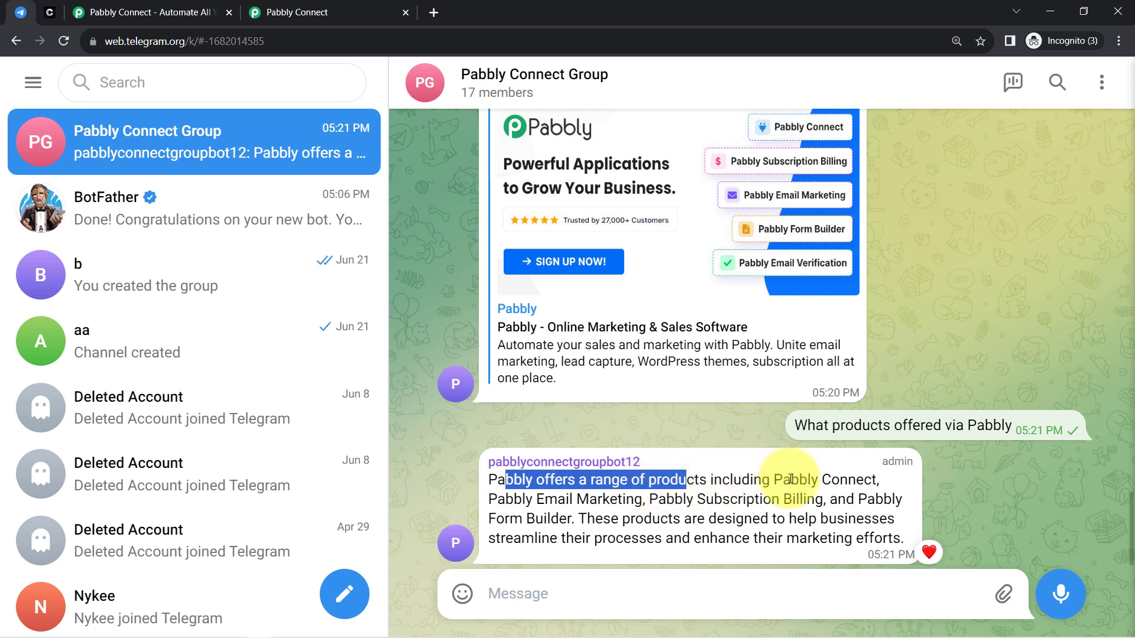
{"action": "left_click_drag", "start_coordinate": [790, 480], "coordinate": [883, 479]}
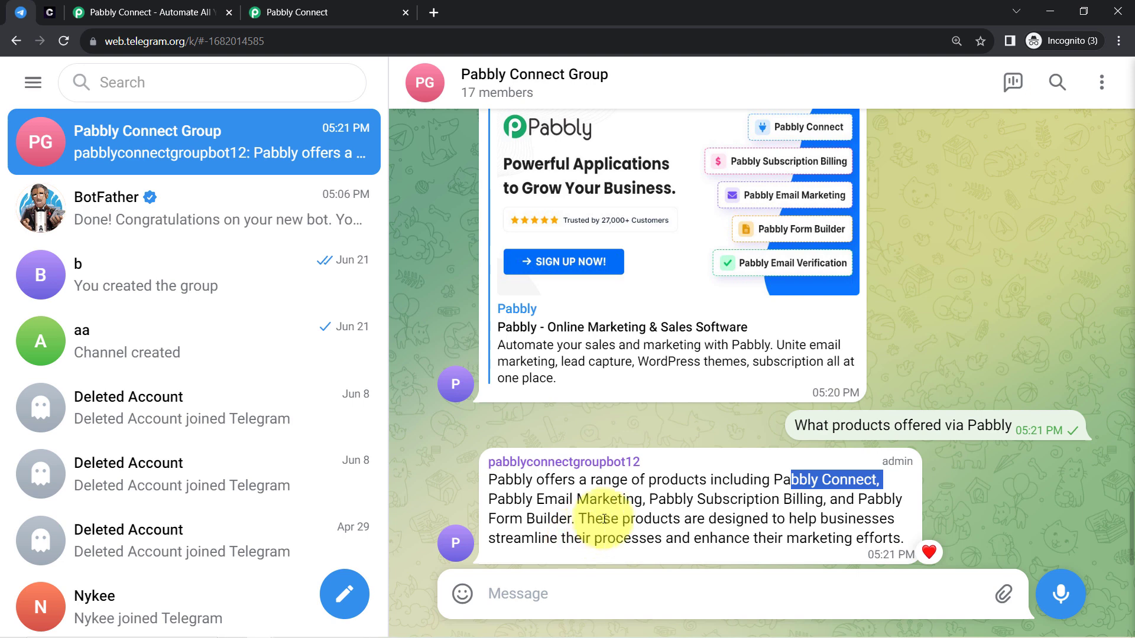
{"action": "left_click_drag", "start_coordinate": [603, 519], "coordinate": [566, 537]}
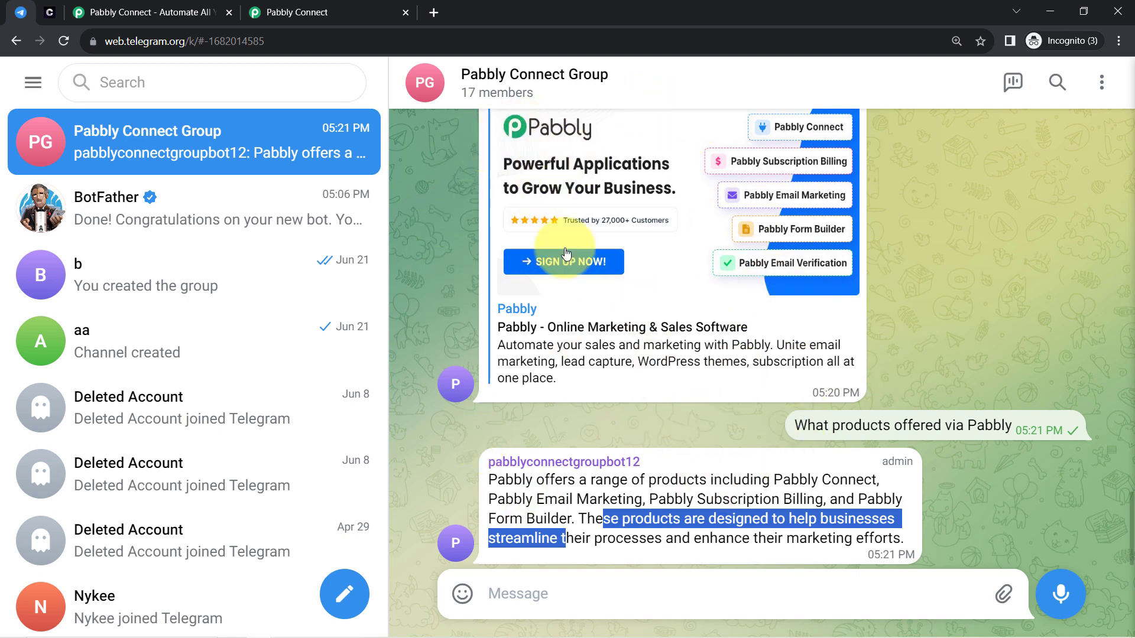
Back in the Pabbly Connect workflow, collapse the Telegram Bot trigger, the Chatbase action, and the Telegram Bot action.
{"action": "left_click", "coordinate": [50, 11]}
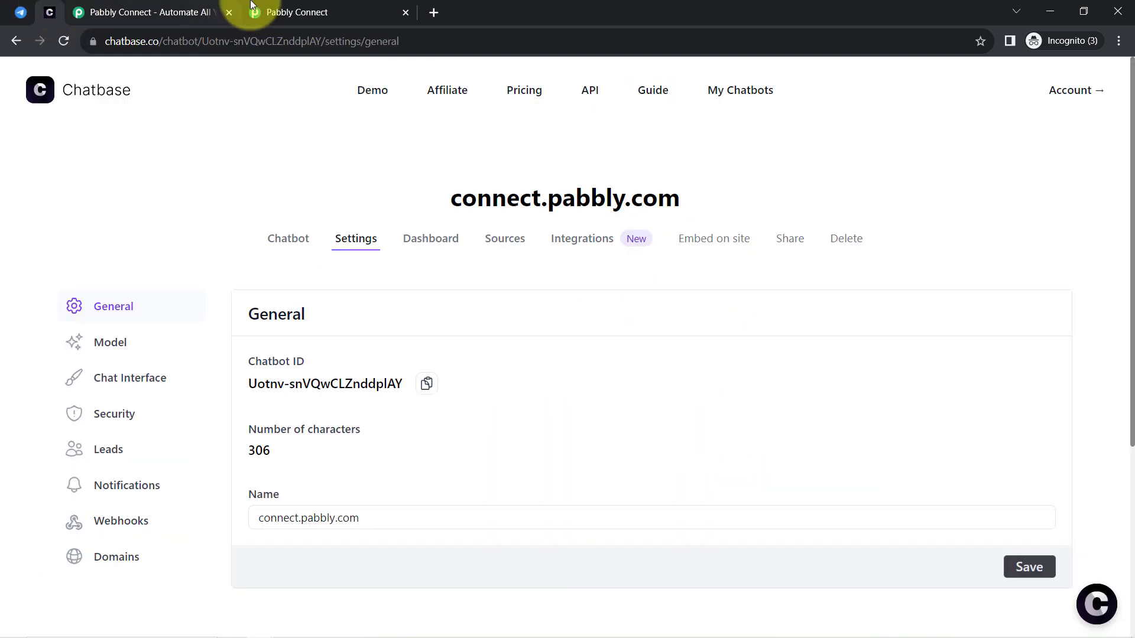
{"action": "left_click", "coordinate": [298, 7]}
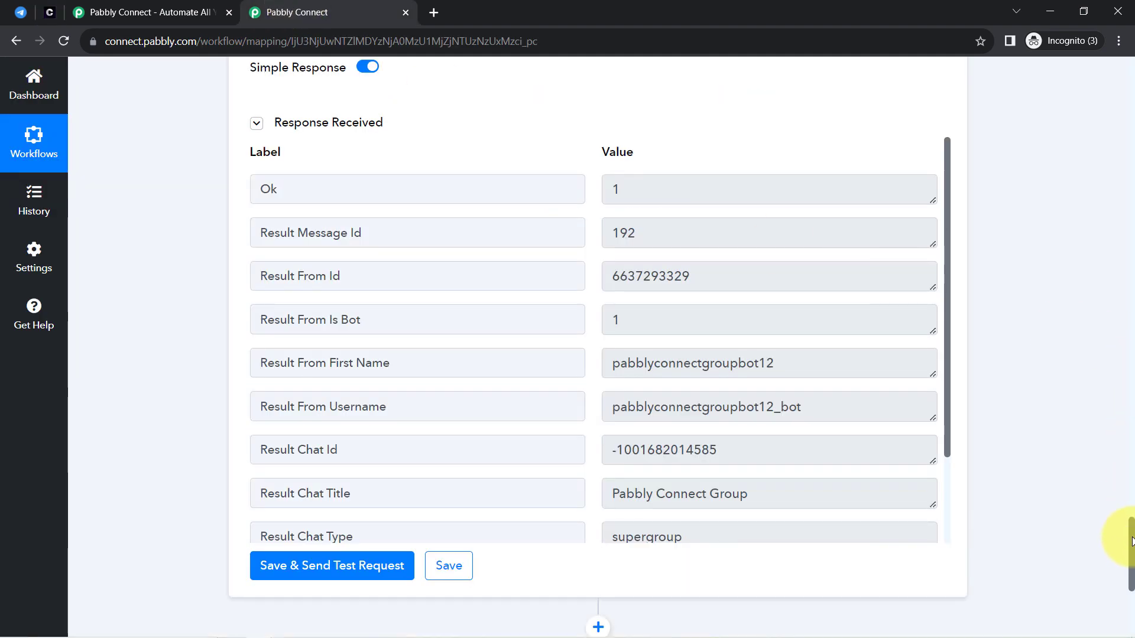
{"action": "left_click_drag", "start_coordinate": [1125, 540], "coordinate": [1114, 65]}
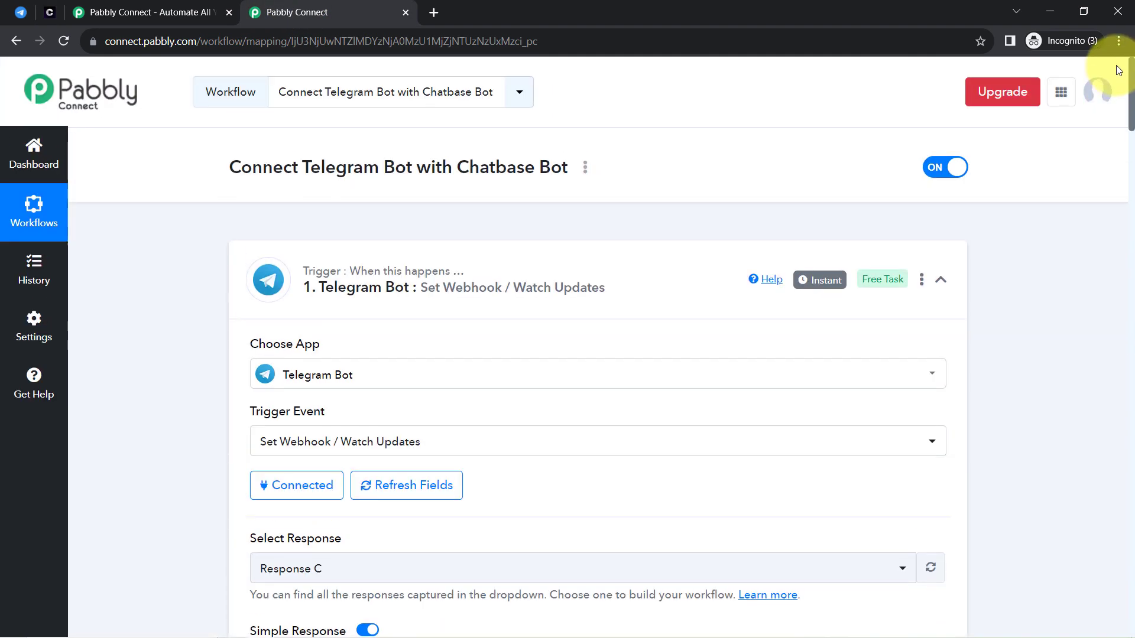
{"action": "left_click", "coordinate": [364, 279]}
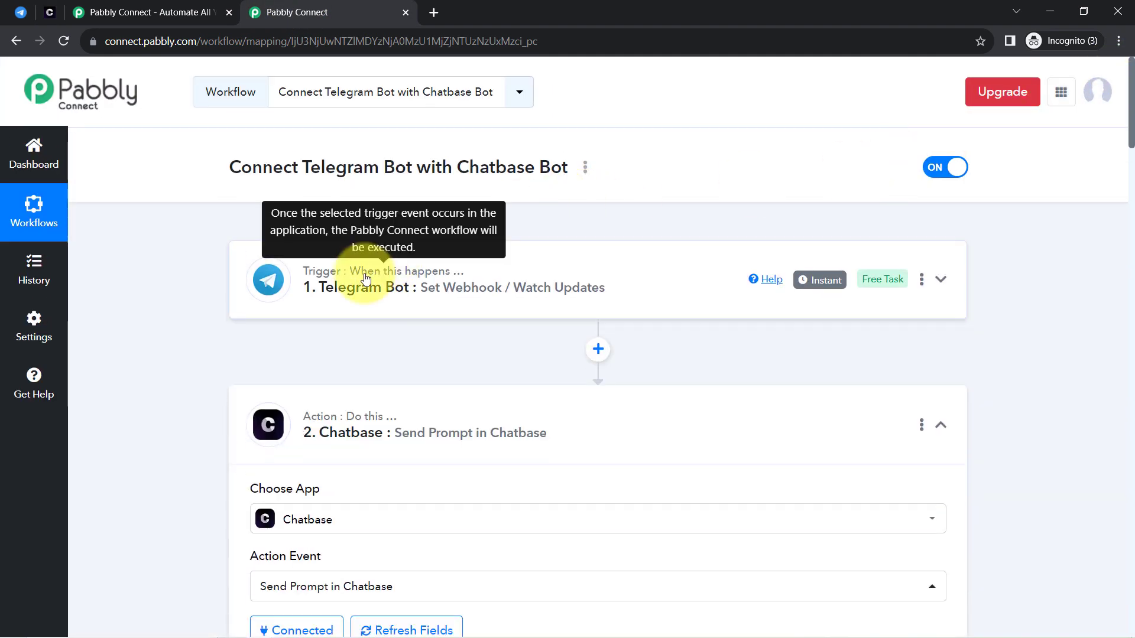
{"action": "left_click", "coordinate": [335, 434]}
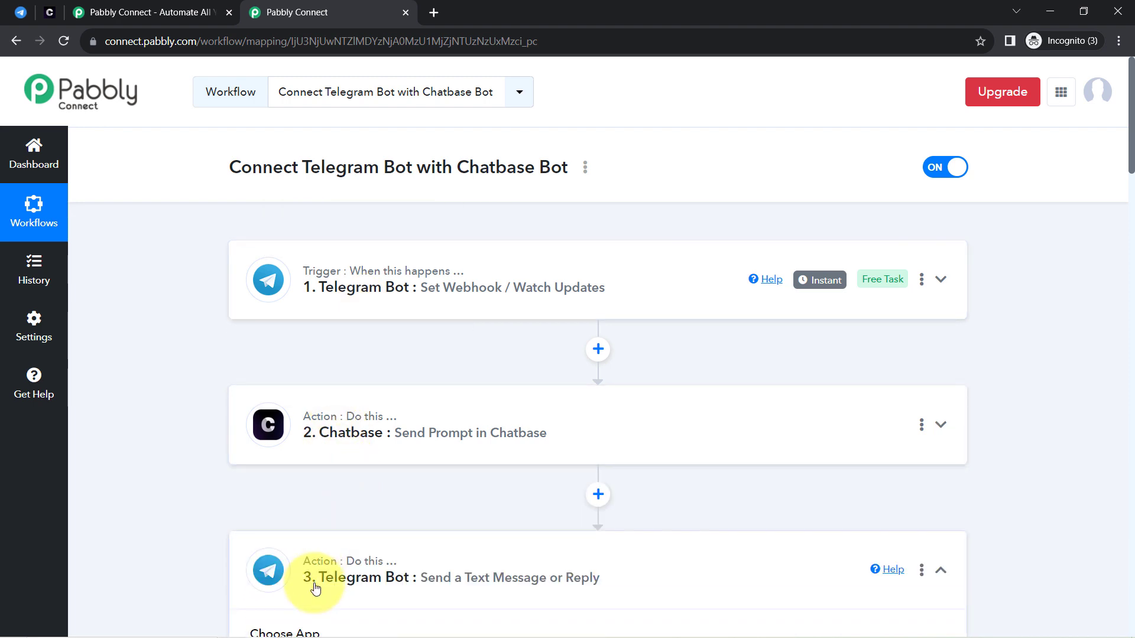
{"action": "left_click", "coordinate": [329, 572]}
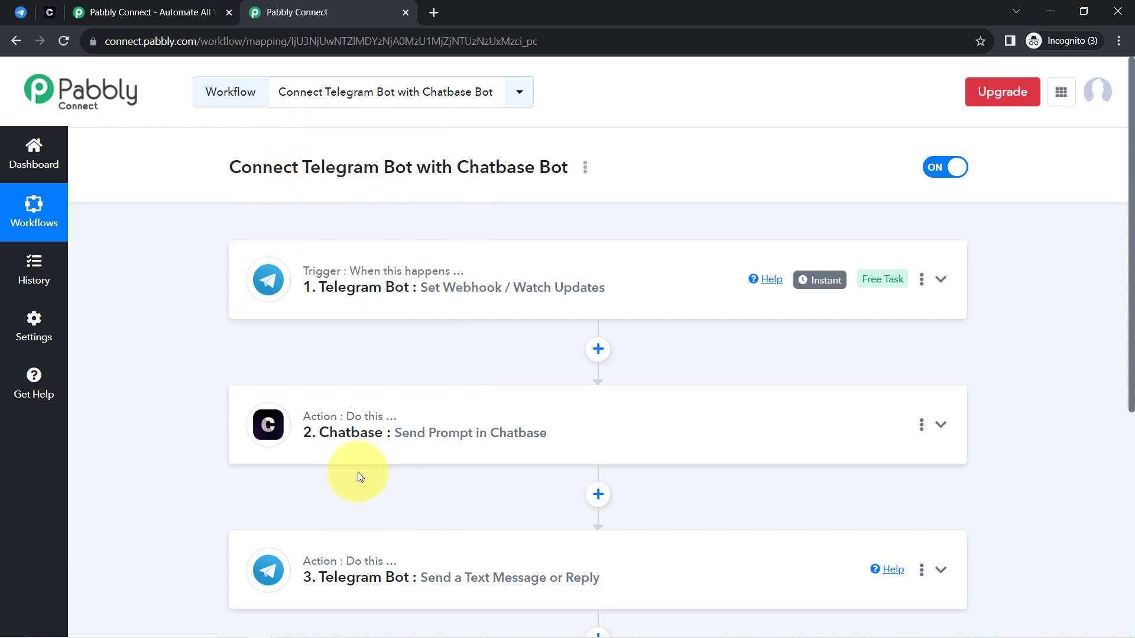
Copy the share link of the Connect Telegram Bot with Chatbase Bot workflow and close the sharing dialog.
{"action": "left_click", "coordinate": [584, 168]}
{"action": "left_click", "coordinate": [471, 242]}
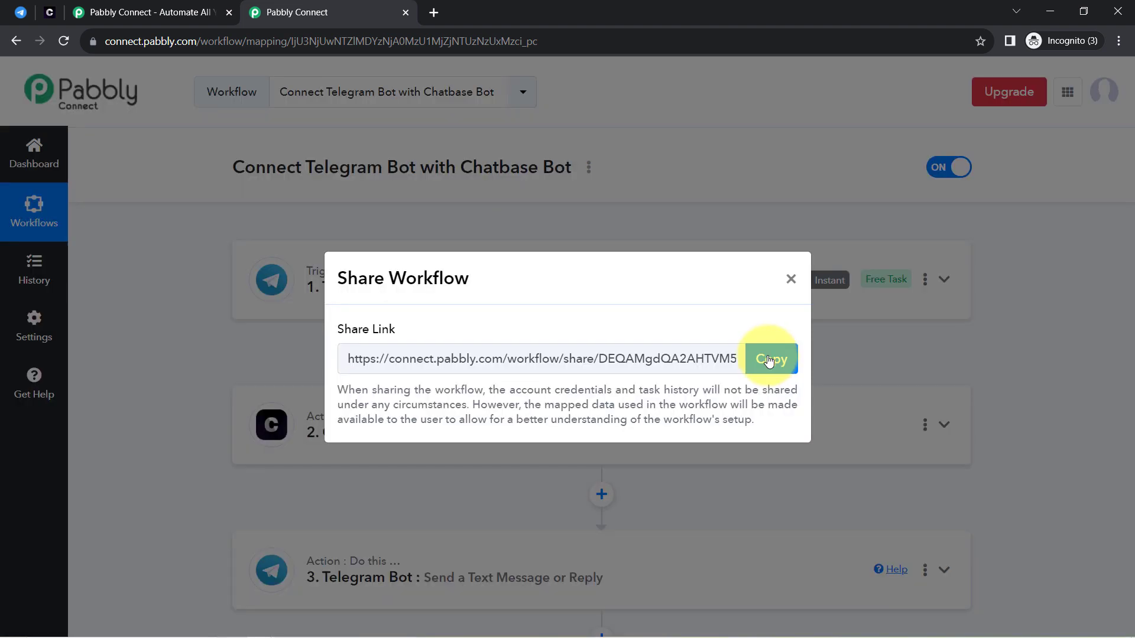
{"action": "left_click", "coordinate": [786, 357]}
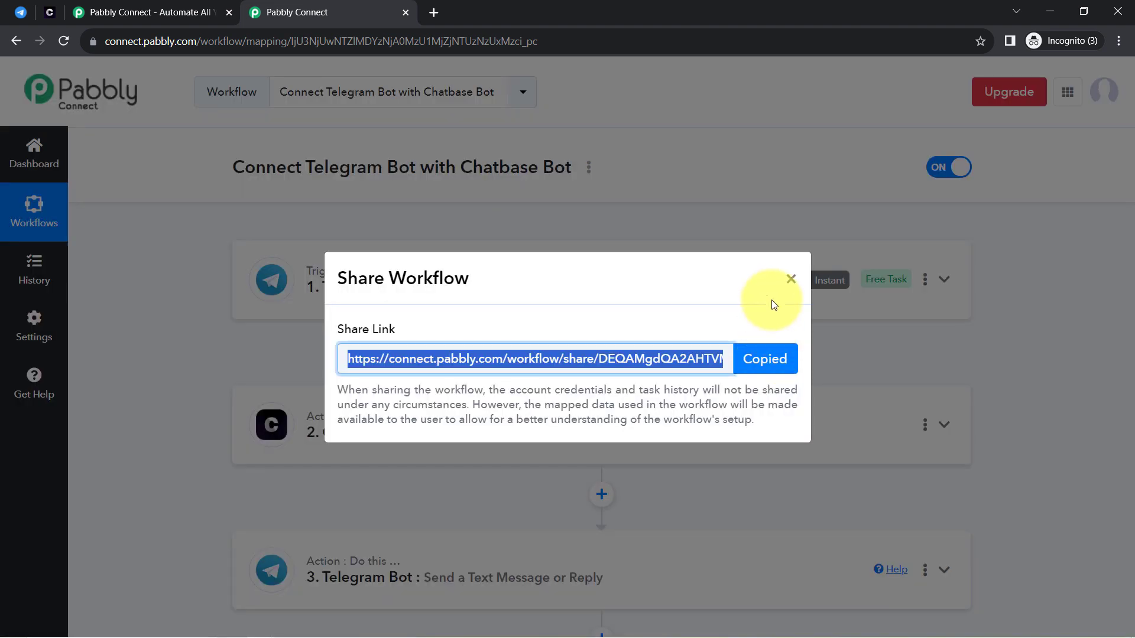
{"action": "left_click", "coordinate": [791, 280]}
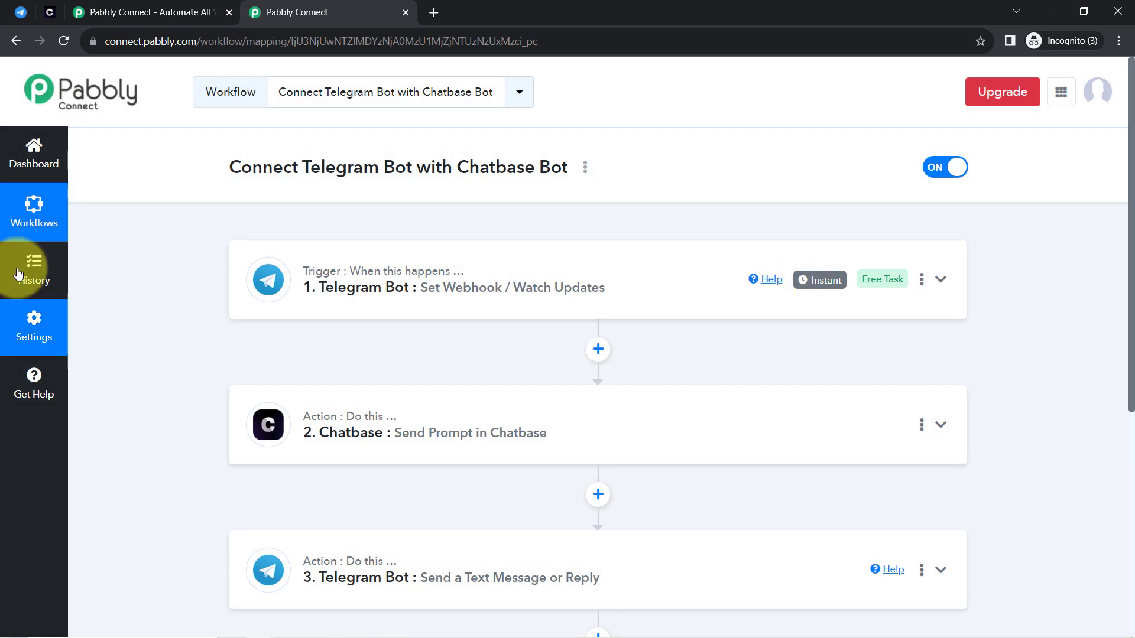